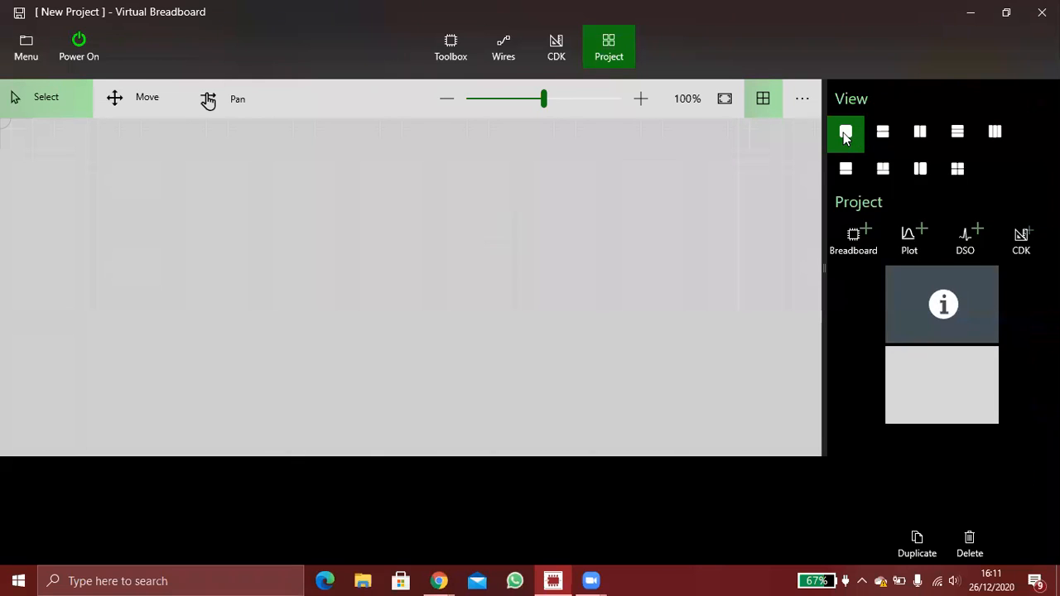
# Step: Place an Avatar UNO board on the empty canvas and position it near the canvas's left edge
pyautogui.click(451, 51)
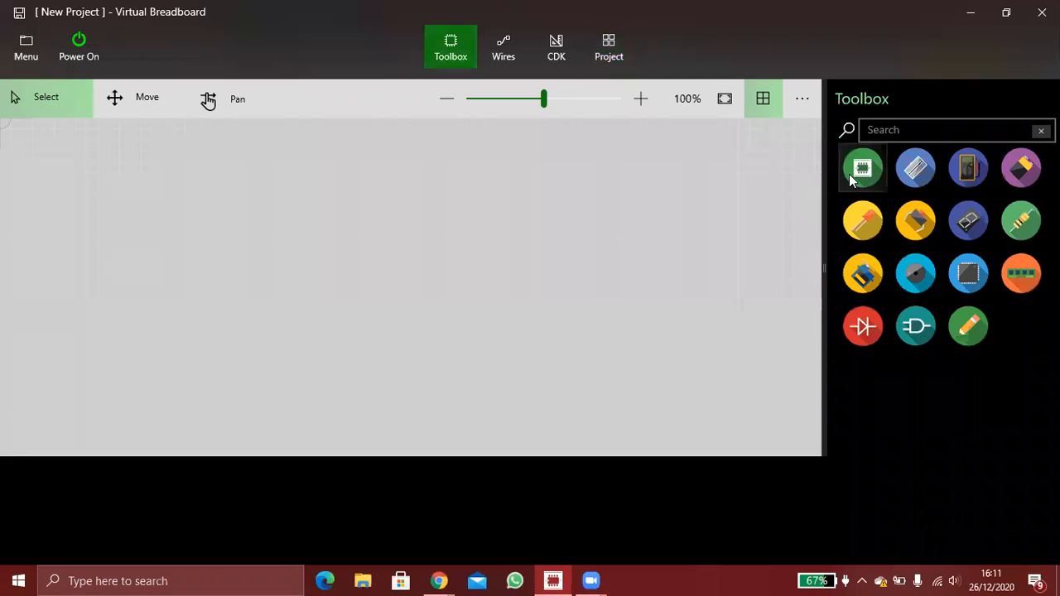
pyautogui.click(914, 401)
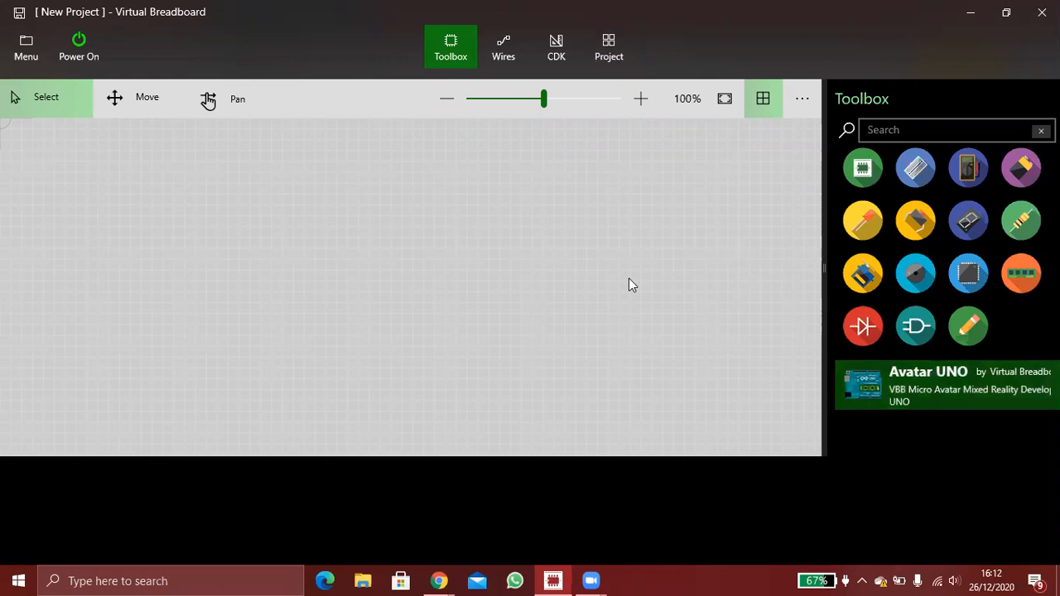
pyautogui.click(16, 163)
pyautogui.click(209, 274)
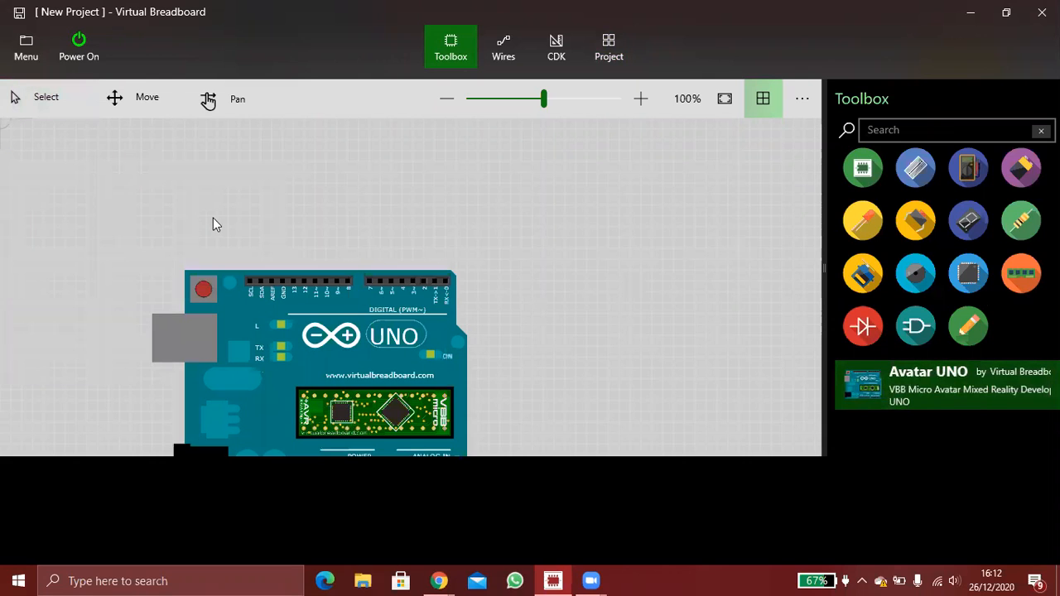
pyautogui.click(212, 219)
pyautogui.click(96, 185)
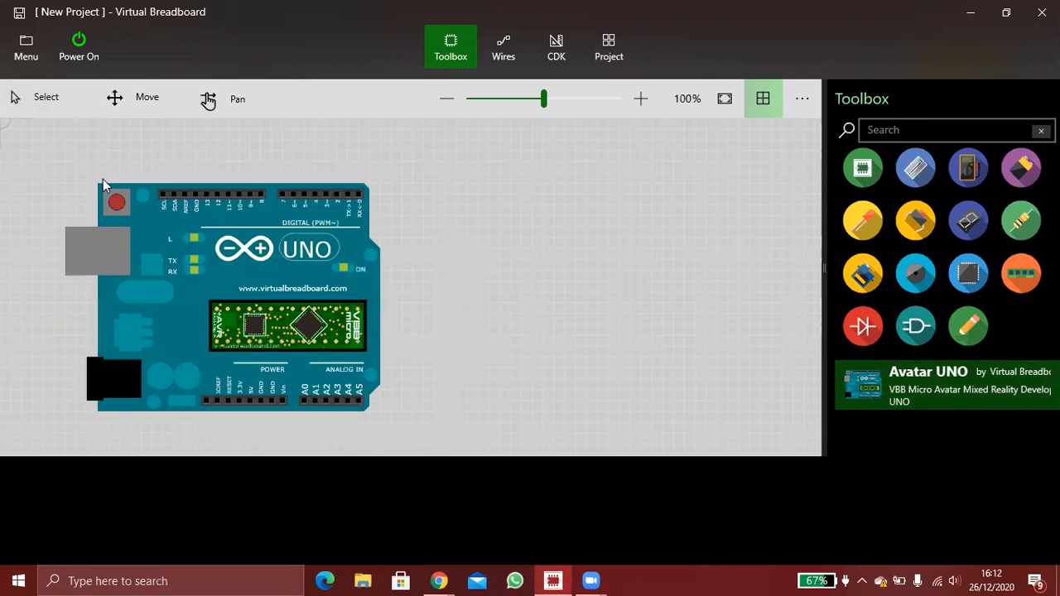
pyautogui.click(92, 184)
pyautogui.click(81, 183)
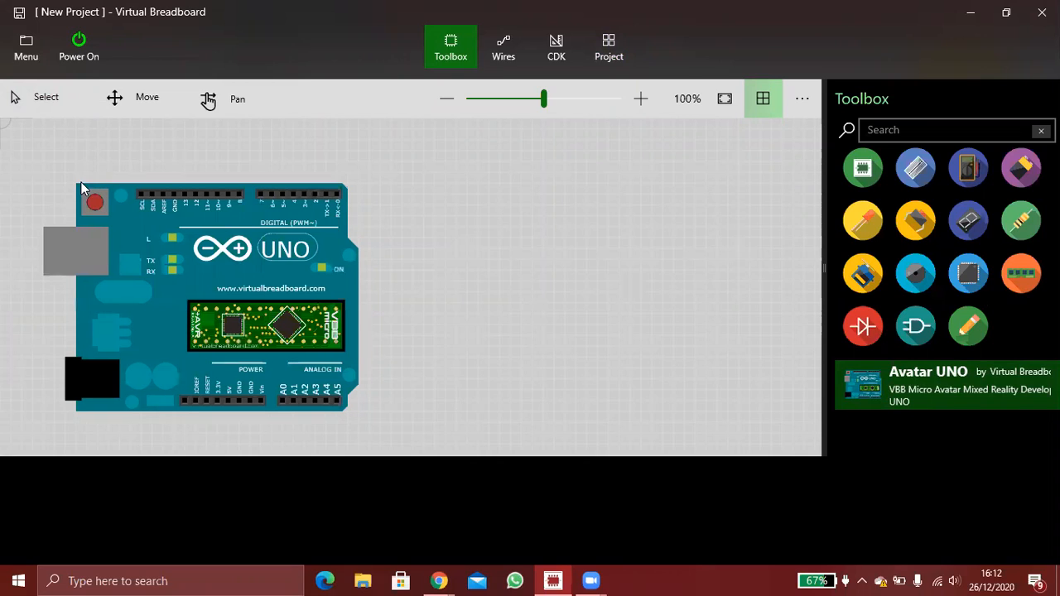
pyautogui.click(459, 267)
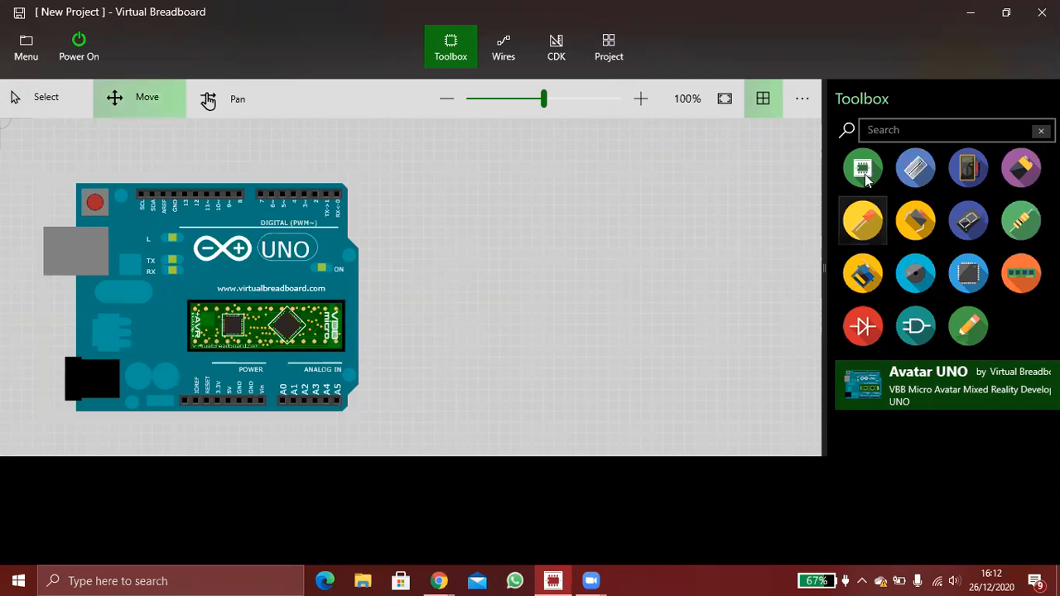
# Step: Add a Breadboard component immediately to the right of the UNO board
pyautogui.click(913, 175)
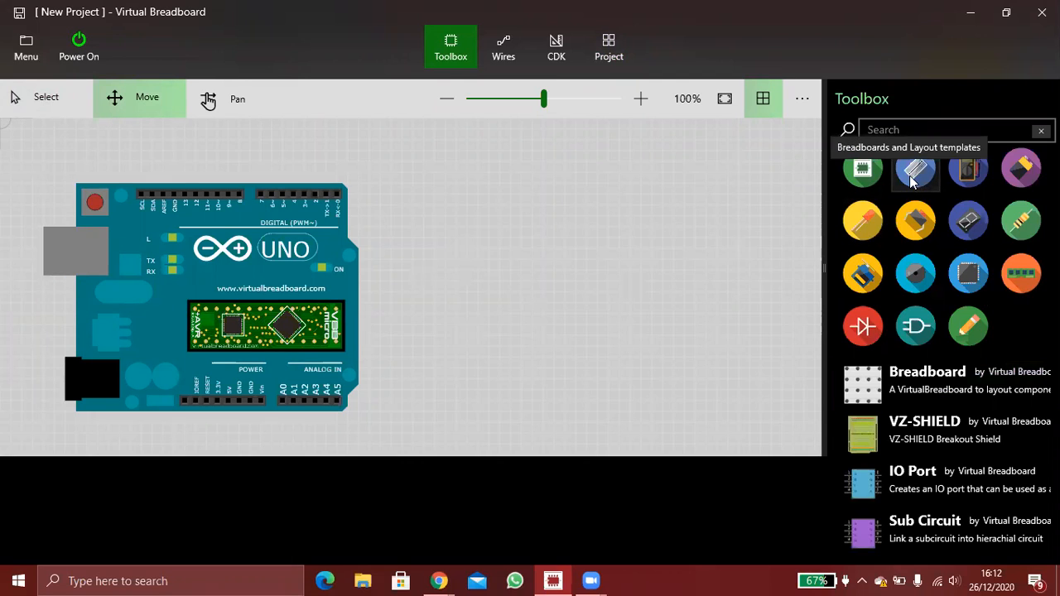
pyautogui.click(925, 392)
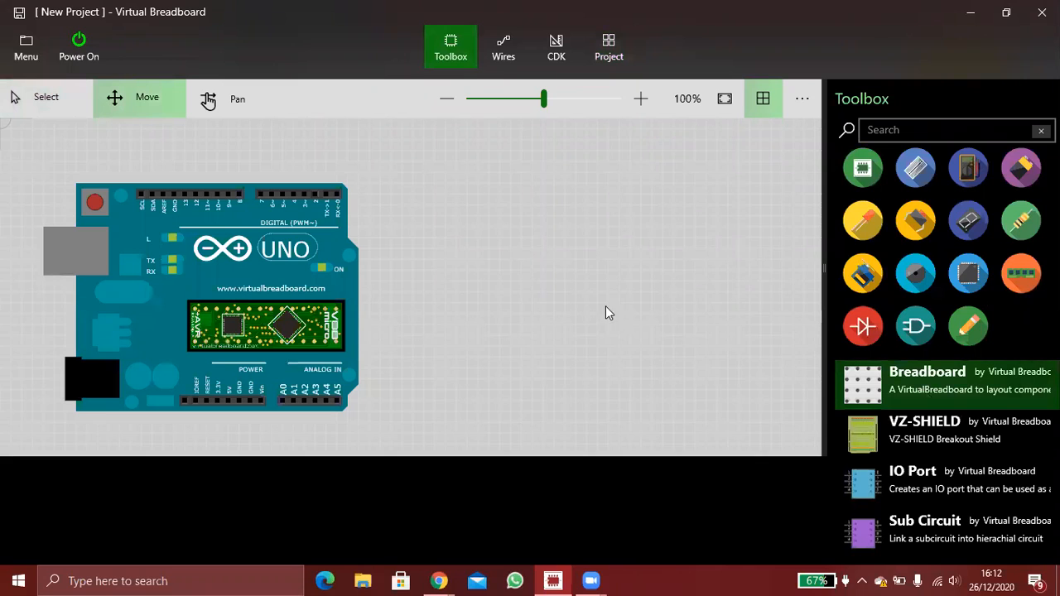
pyautogui.click(393, 222)
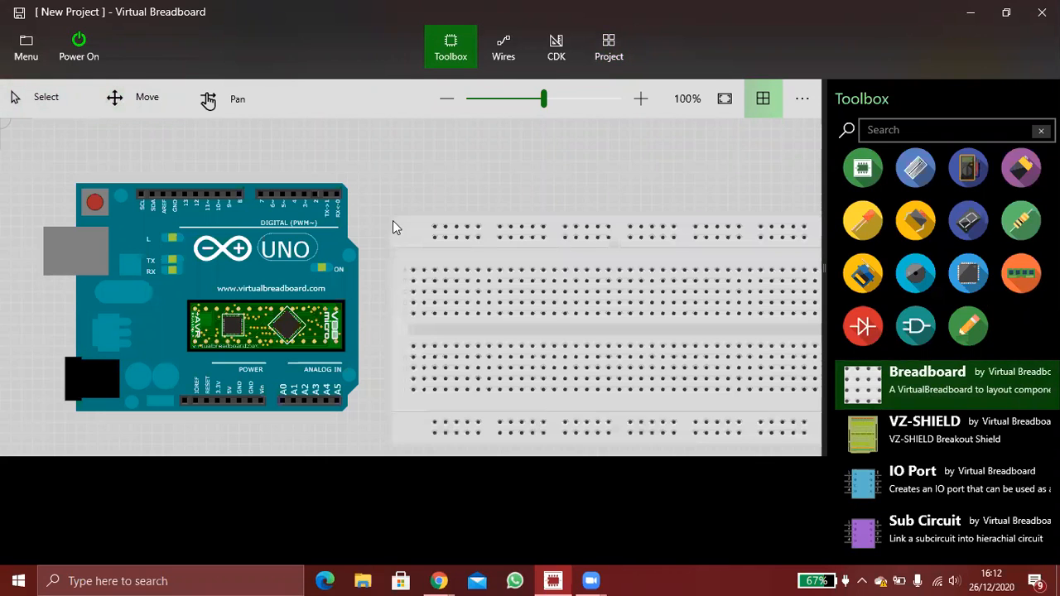
pyautogui.moveTo(382, 227); pyautogui.dragTo(377, 220)
pyautogui.click(378, 221)
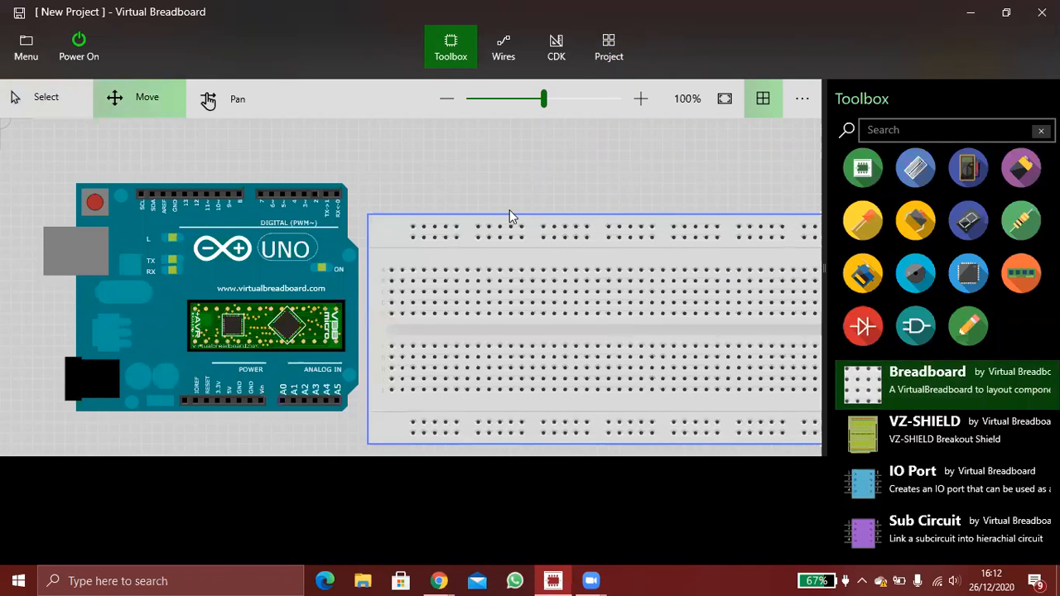
# Step: Add a perspective-view LED 5mm and seat its legs in two adjacent columns of the breadboard's upper terminal block
pyautogui.click(875, 222)
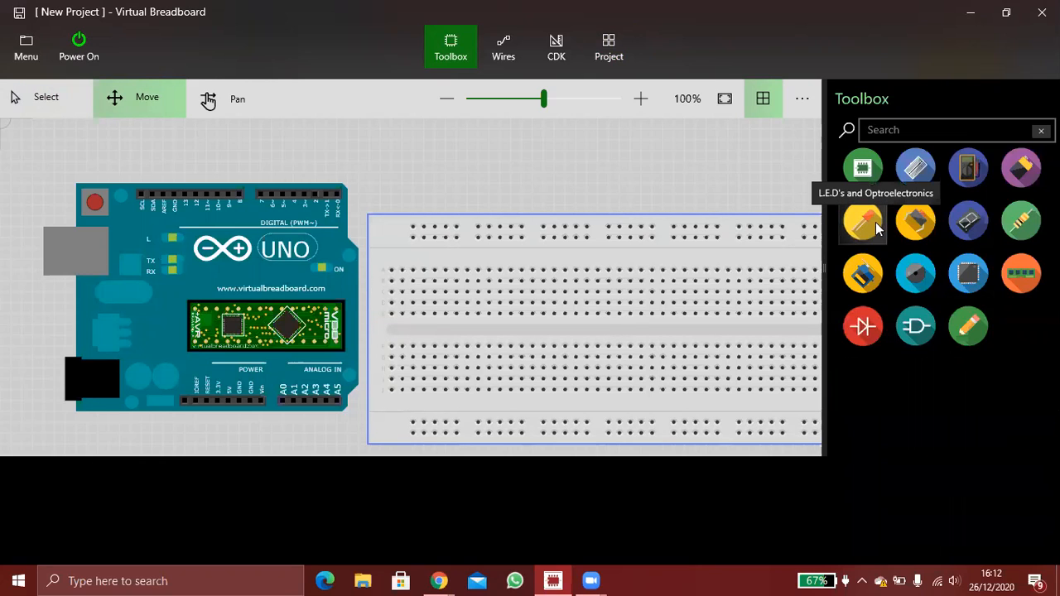
pyautogui.click(917, 437)
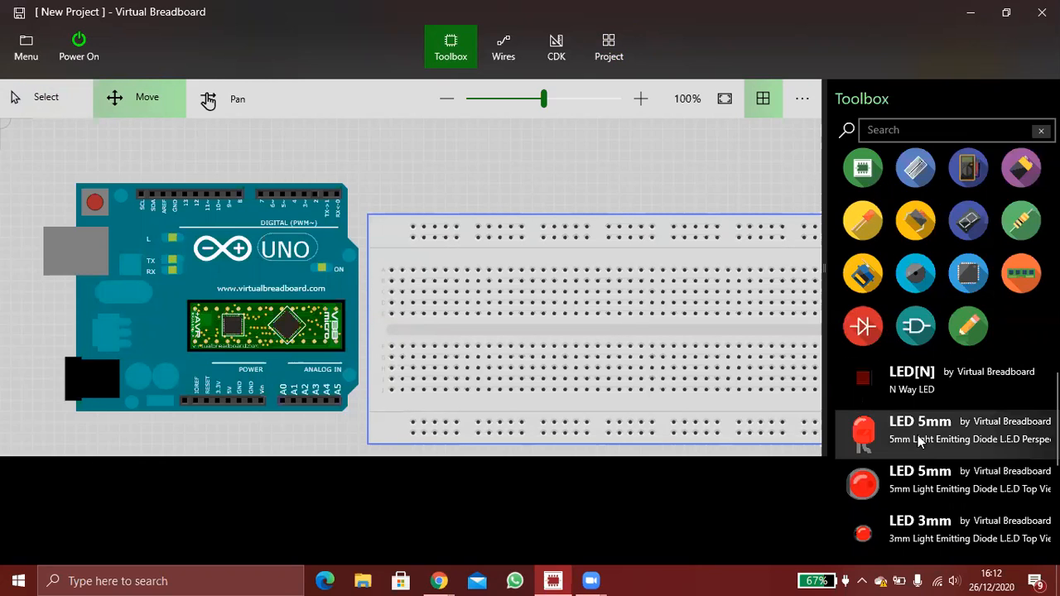
pyautogui.click(539, 199)
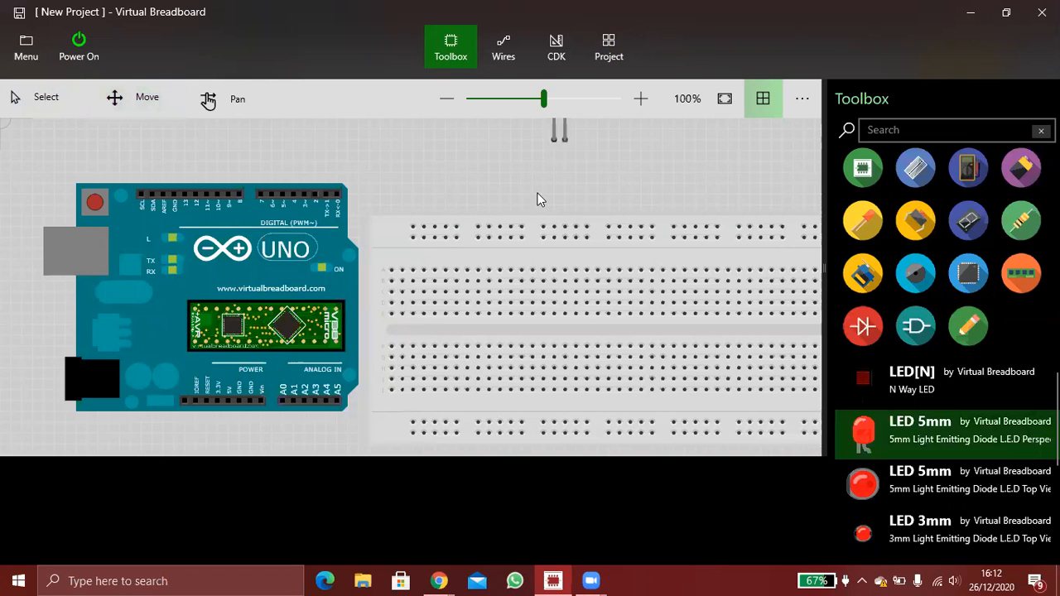
pyautogui.click(533, 194)
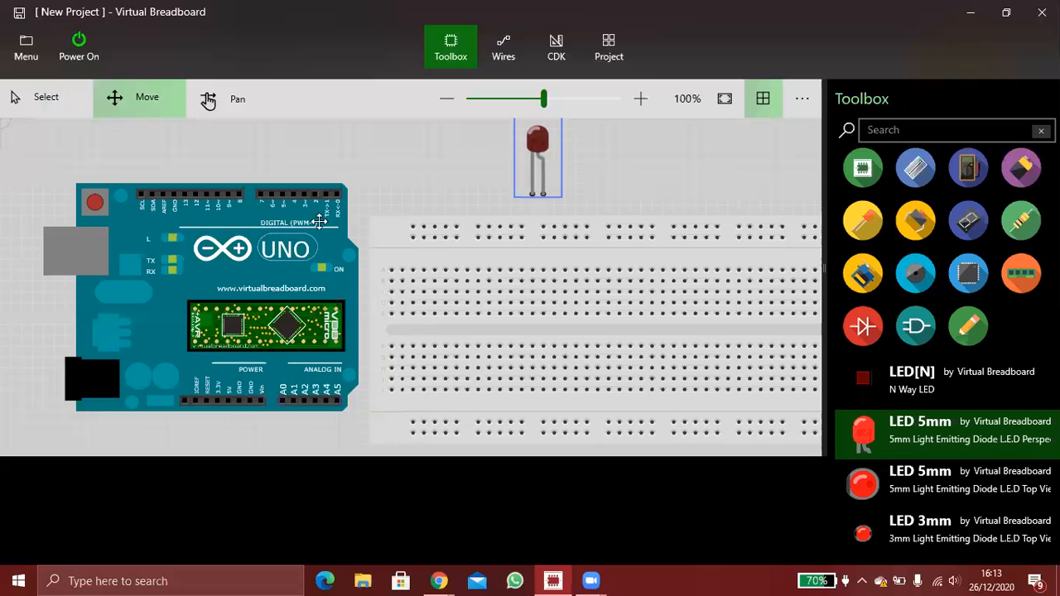
pyautogui.moveTo(540, 143); pyautogui.dragTo(461, 227)
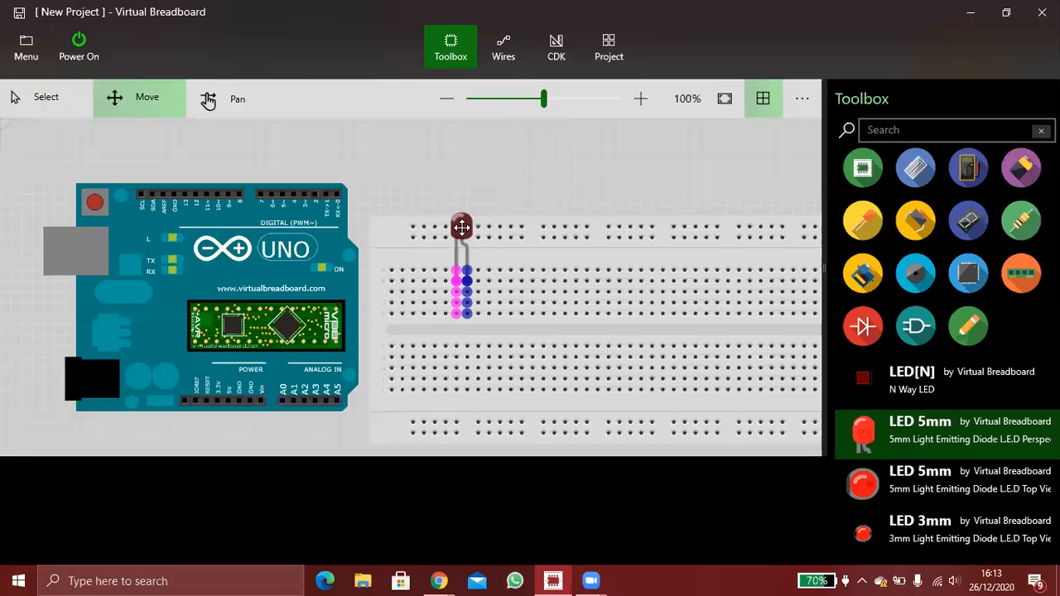
pyautogui.click(604, 175)
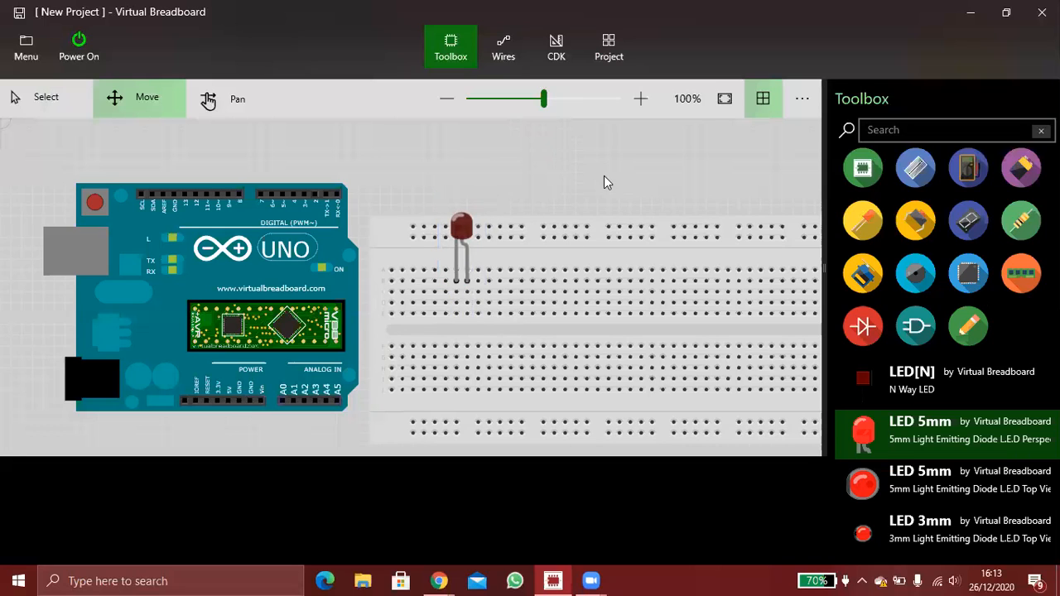
# Step: Move the LED to the lower terminal block and back up to the outer row of the breadboard's upper power rail
pyautogui.click(464, 231)
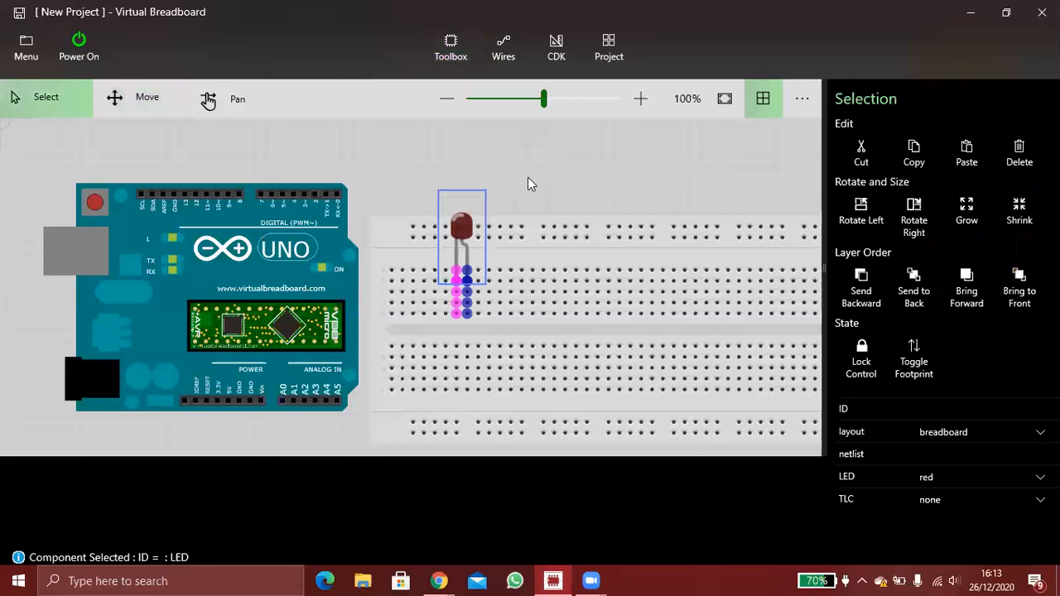
pyautogui.click(488, 246)
pyautogui.click(458, 233)
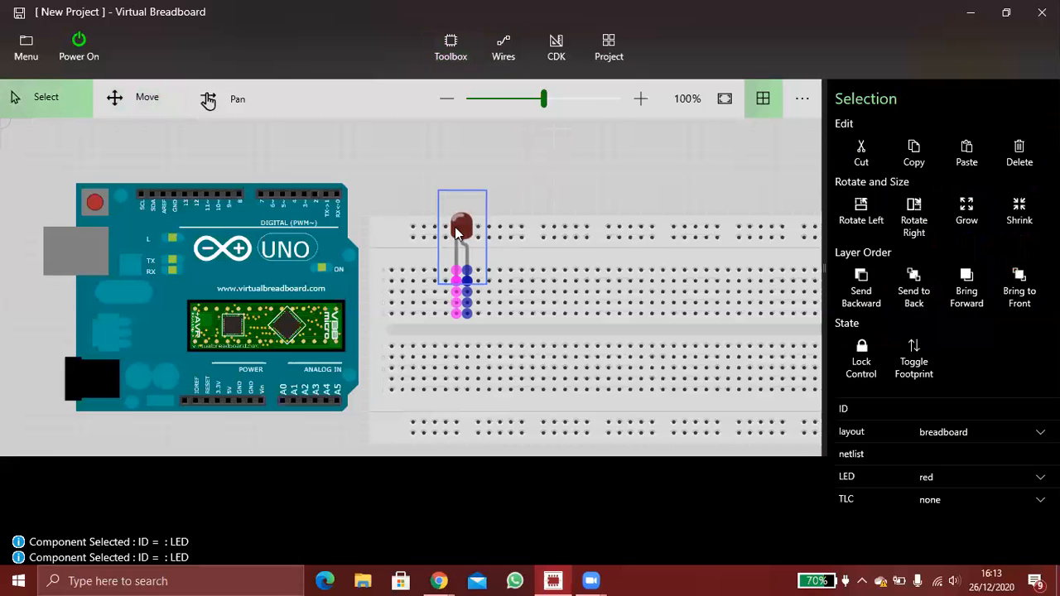
pyautogui.click(136, 108)
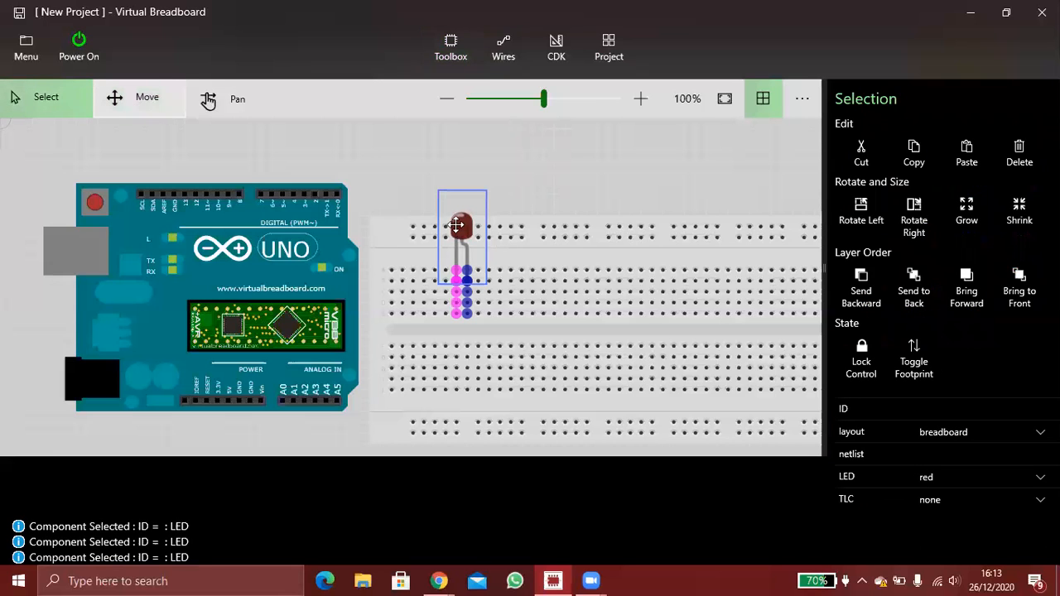
pyautogui.moveTo(579, 237); pyautogui.dragTo(530, 308)
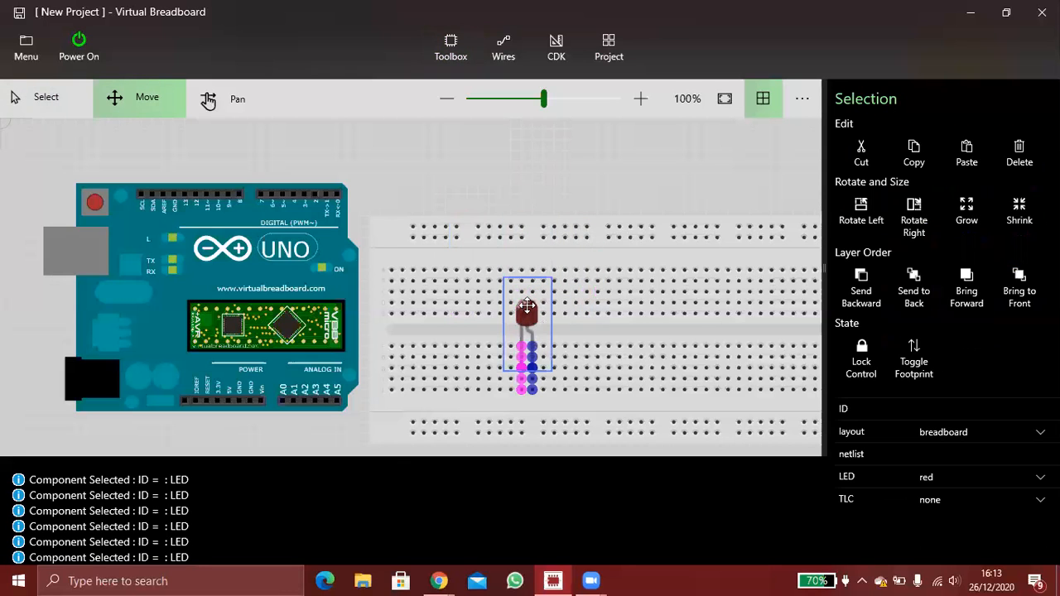
pyautogui.moveTo(491, 173); pyautogui.dragTo(490, 164)
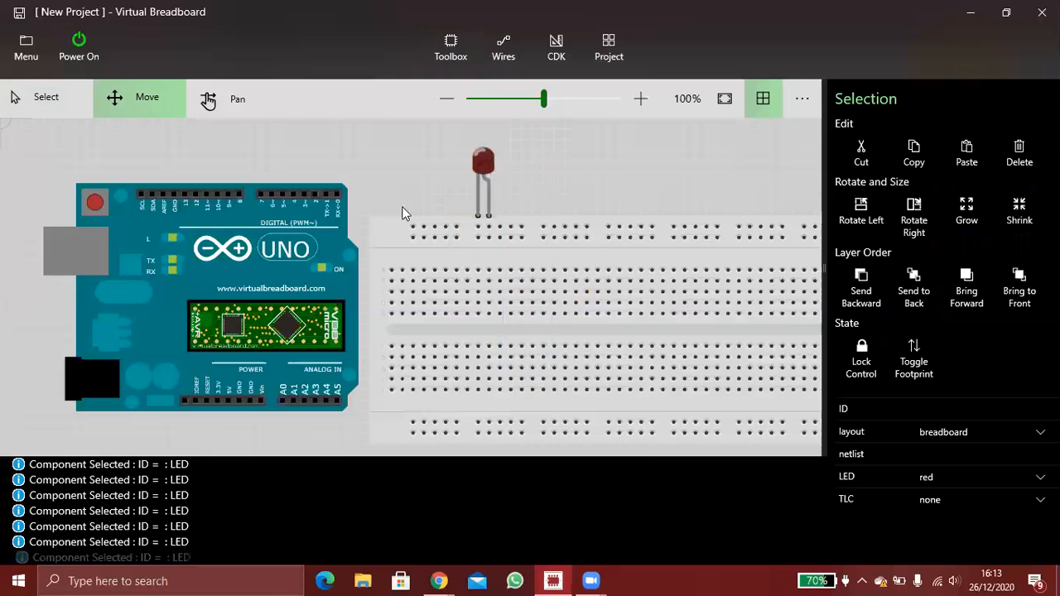
pyautogui.click(498, 225)
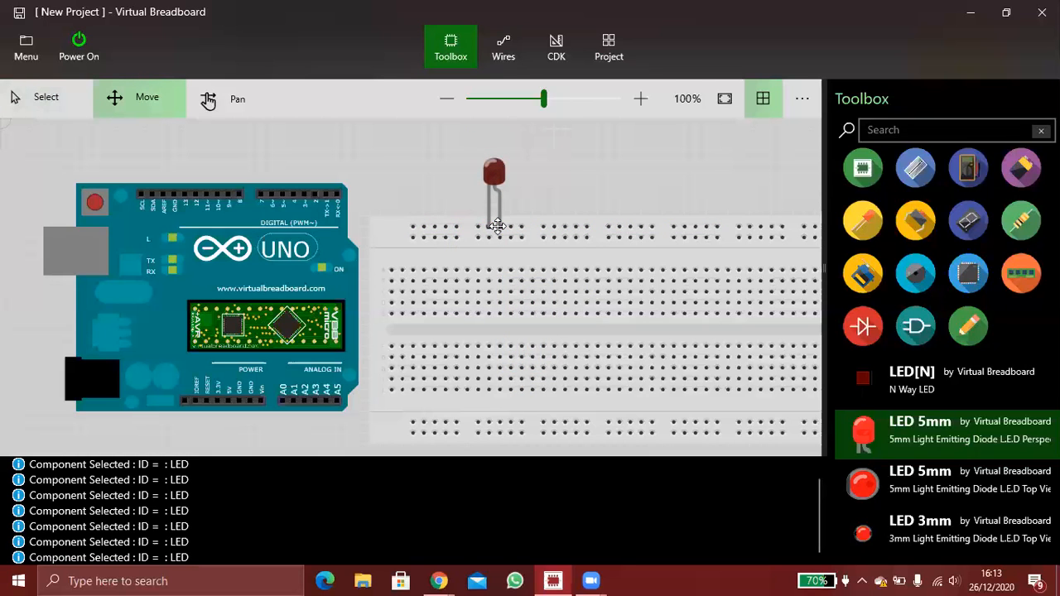
# Step: Rotate the LED left and move it so both legs sit in one column of the upper terminal block
pyautogui.click(493, 176)
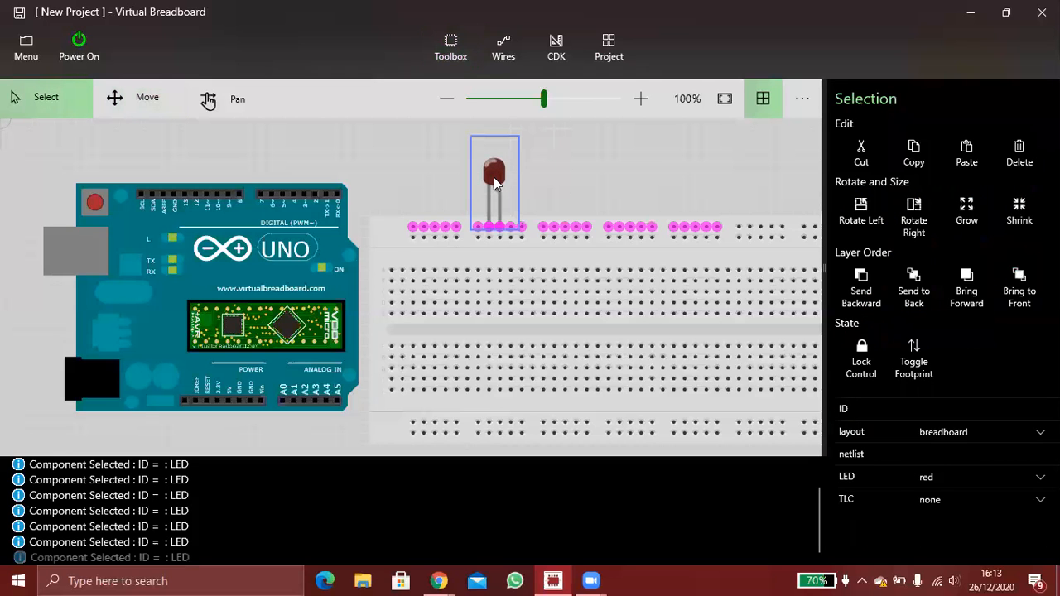
pyautogui.rightClick(493, 180)
pyautogui.click(442, 157)
pyautogui.click(487, 189)
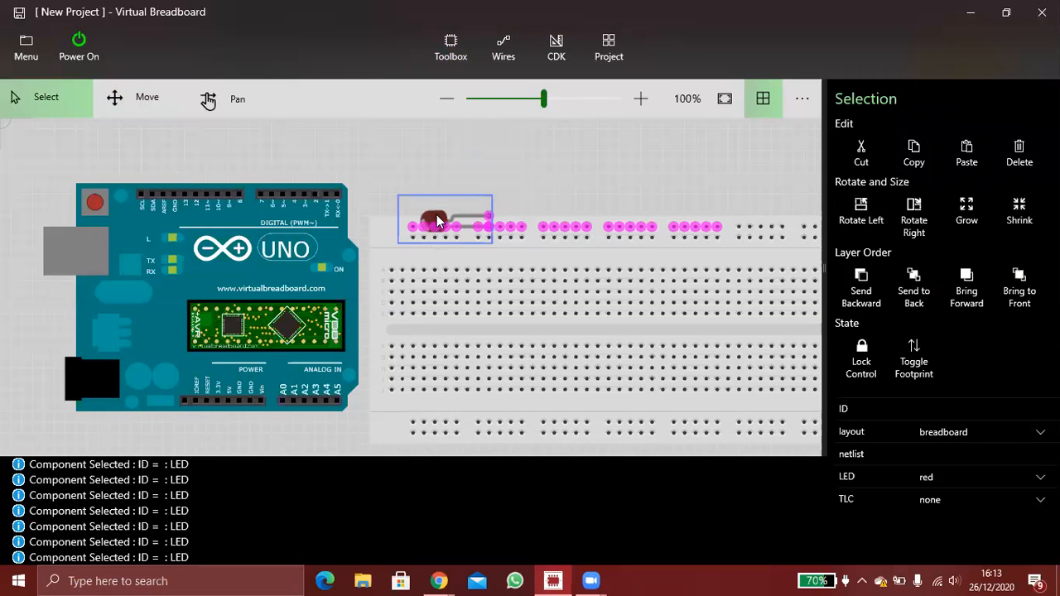
pyautogui.moveTo(442, 214); pyautogui.dragTo(431, 267)
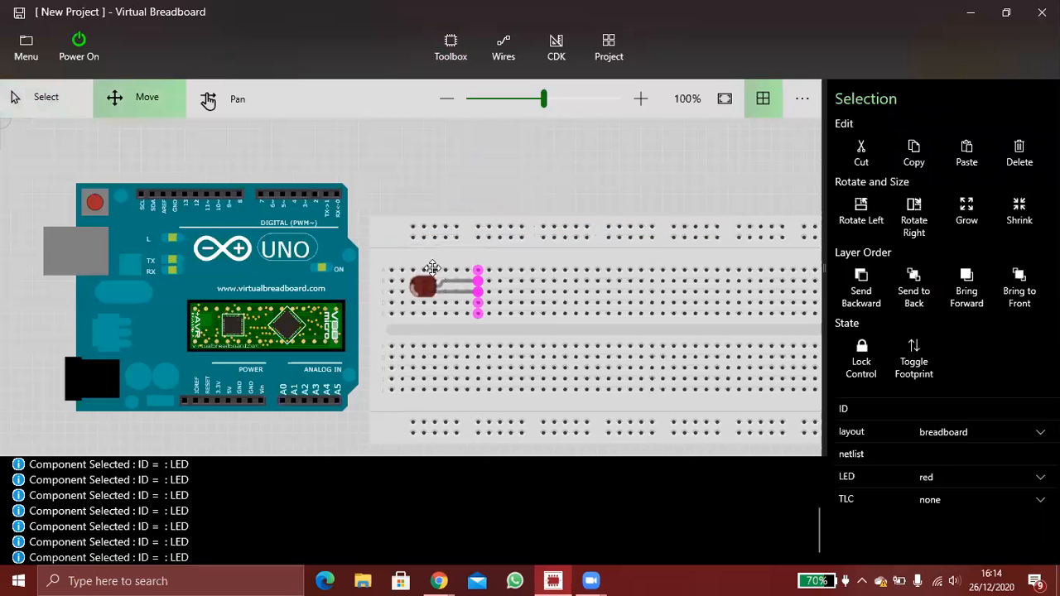
pyautogui.click(589, 190)
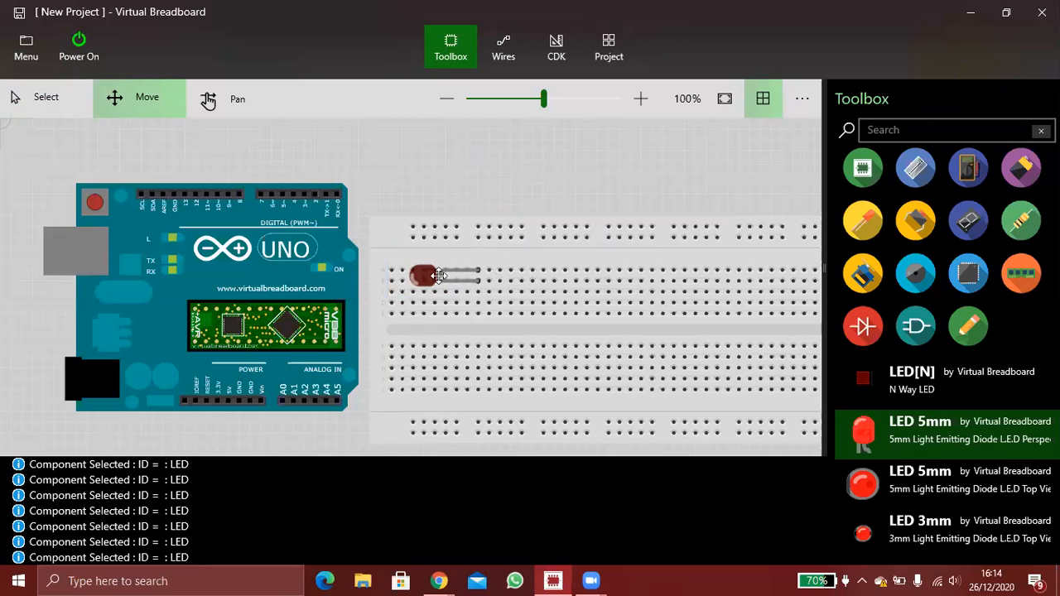
# Step: Shift the sideways LED two columns to the right within the upper terminal block
pyautogui.moveTo(452, 287); pyautogui.dragTo(505, 284)
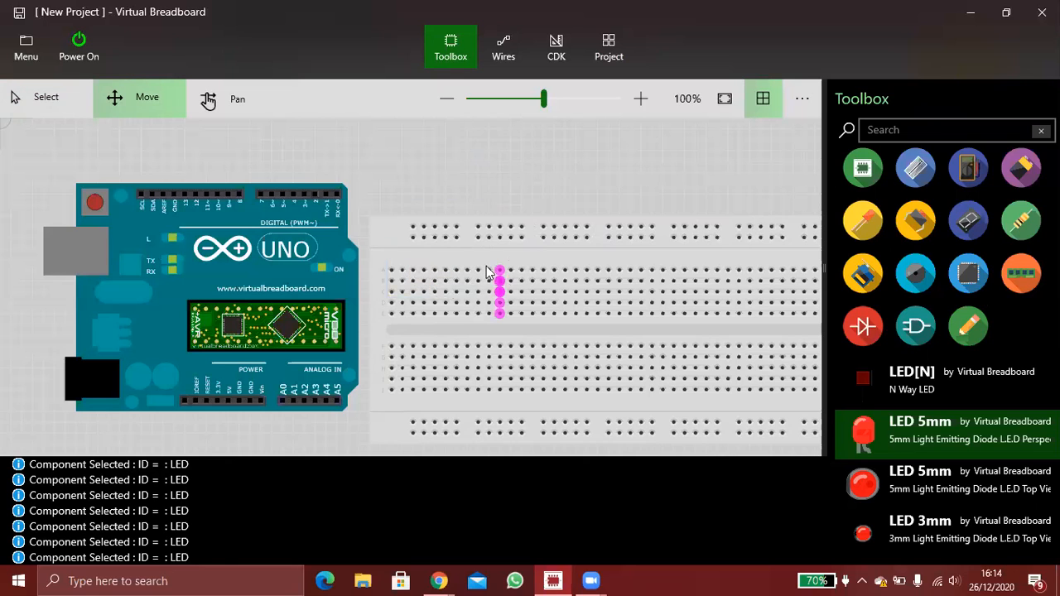
pyautogui.click(486, 267)
pyautogui.click(496, 294)
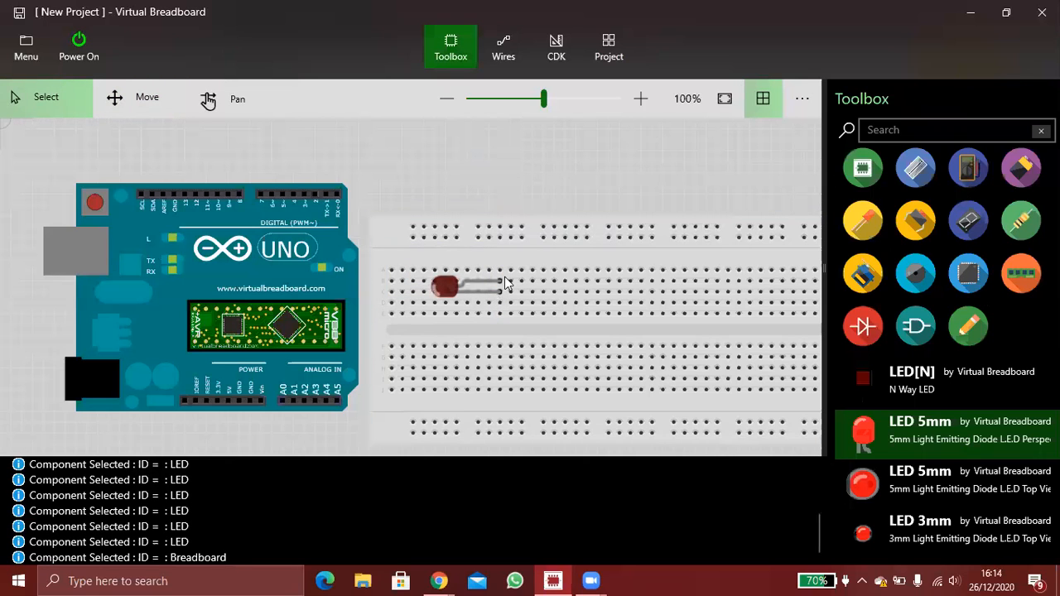
# Step: Rotate the LED right so it stands upright with its legs in two adjacent columns of the upper terminal block
pyautogui.click(441, 290)
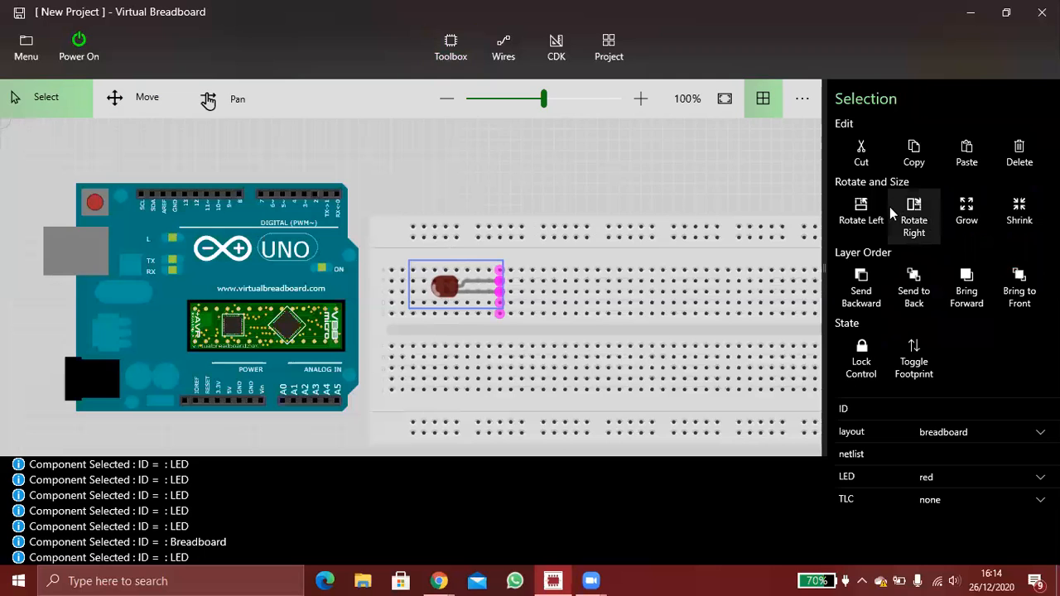
pyautogui.click(914, 218)
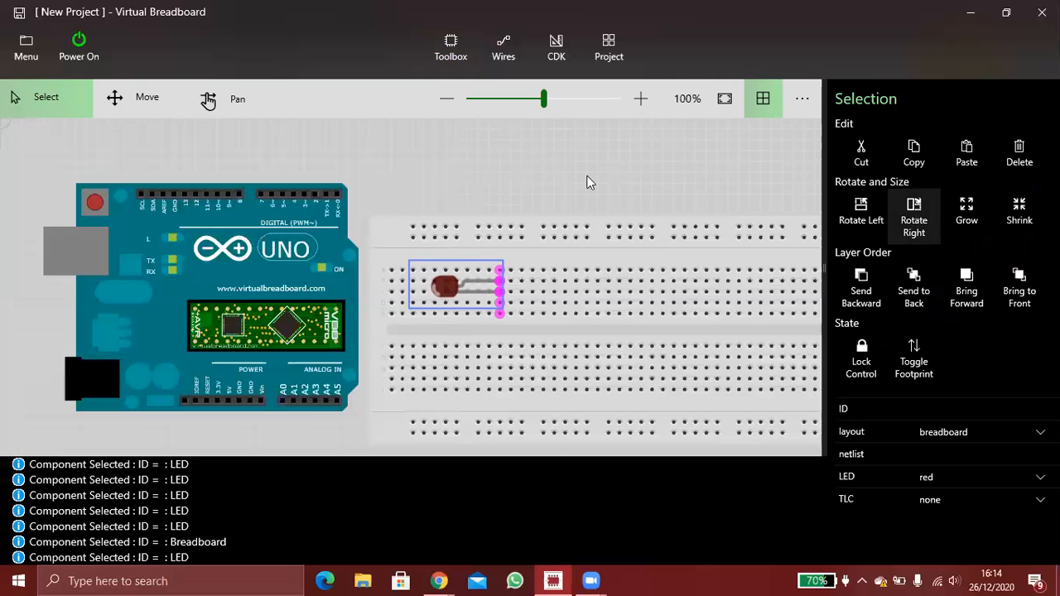
pyautogui.click(506, 237)
pyautogui.click(497, 239)
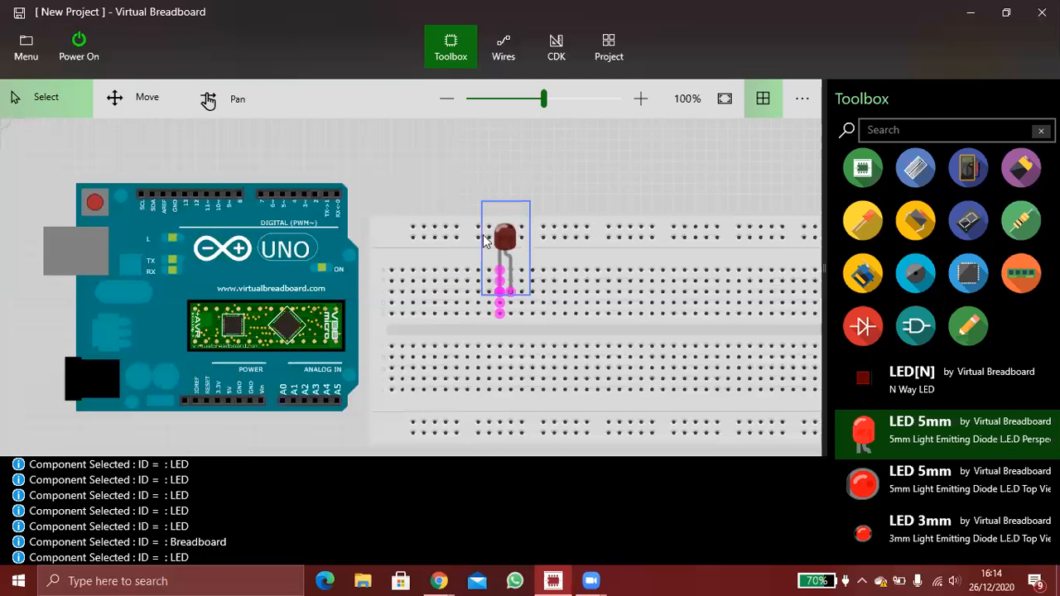
pyautogui.click(499, 292)
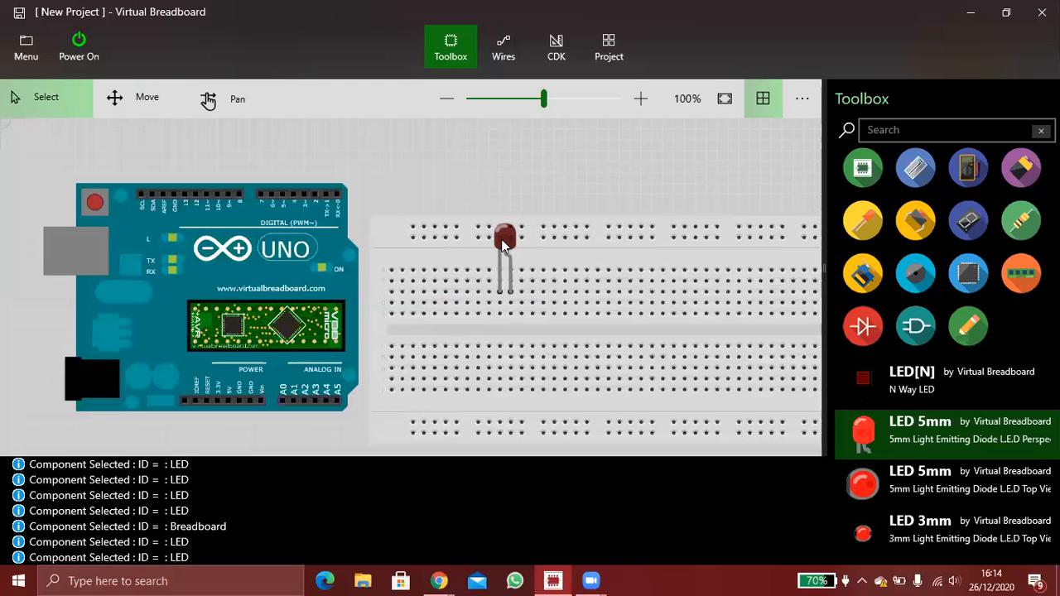
# Step: Move the upright LED two columns to the right, keeping its legs in the middle row of the upper terminal block
pyautogui.click(157, 108)
pyautogui.moveTo(501, 248); pyautogui.dragTo(564, 254)
pyautogui.moveTo(458, 175)
pyautogui.mouseDown()
pyautogui.moveTo(452, 168)
pyautogui.moveTo(457, 178)
pyautogui.mouseUp()
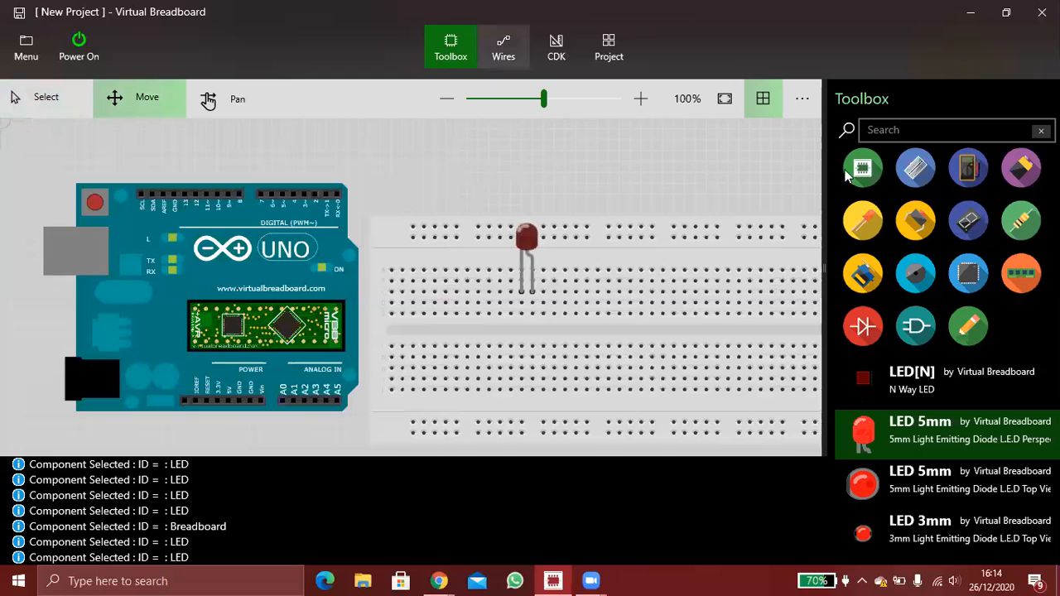
# Step: Connect a blue wire from the UNO's GND pin beside Vin to the breadboard column holding the LED's left leg
pyautogui.click(501, 56)
pyautogui.click(853, 136)
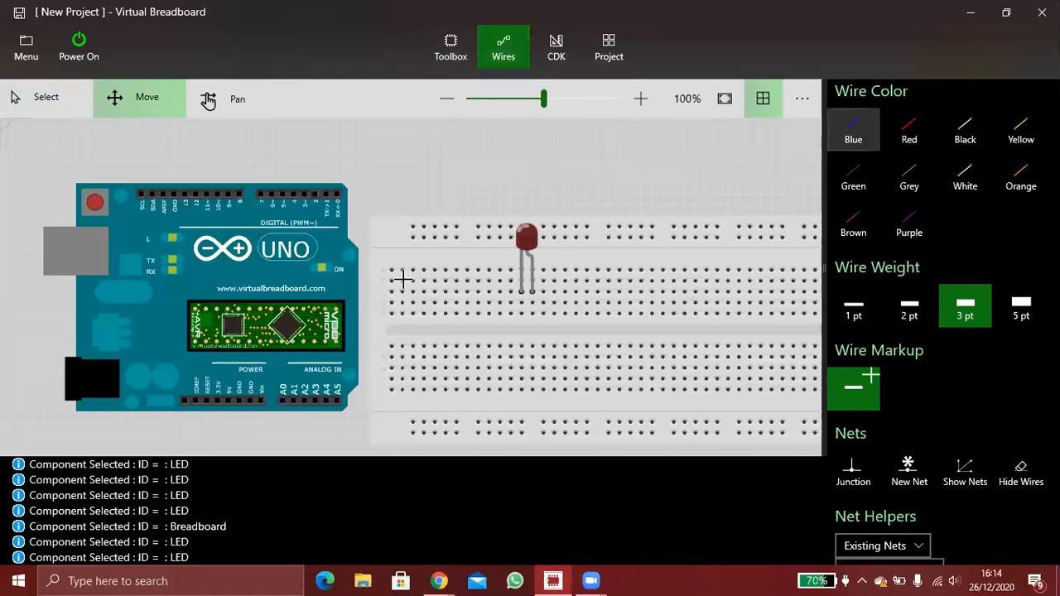
pyautogui.click(247, 401)
pyautogui.click(522, 309)
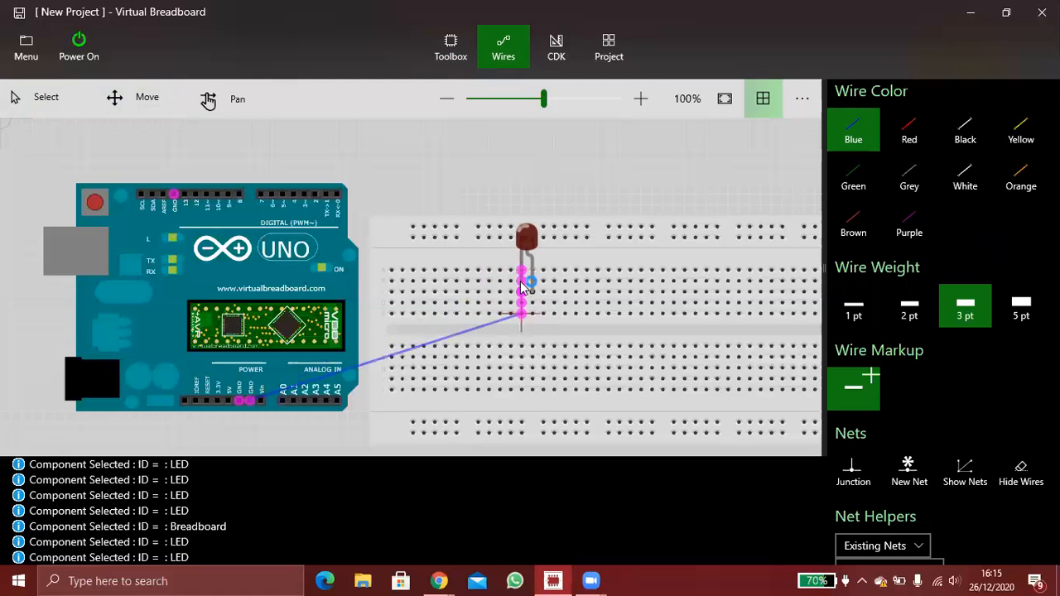
# Step: Connect an orange wire from the breadboard column of the LED's right leg to the UNO's digital pin 7
pyautogui.moveTo(522, 294); pyautogui.dragTo(521, 321)
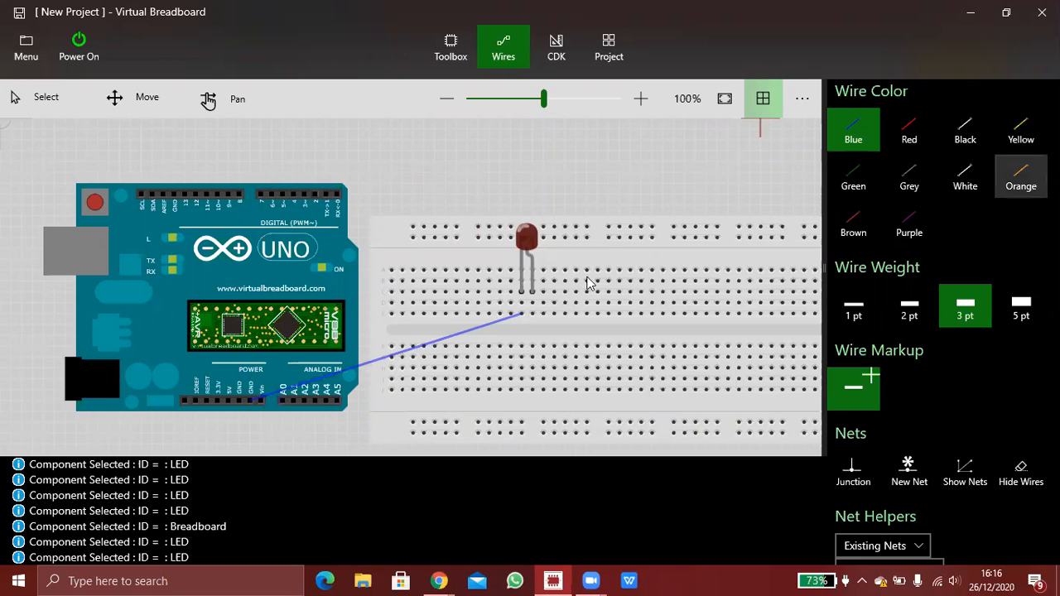
pyautogui.click(1025, 180)
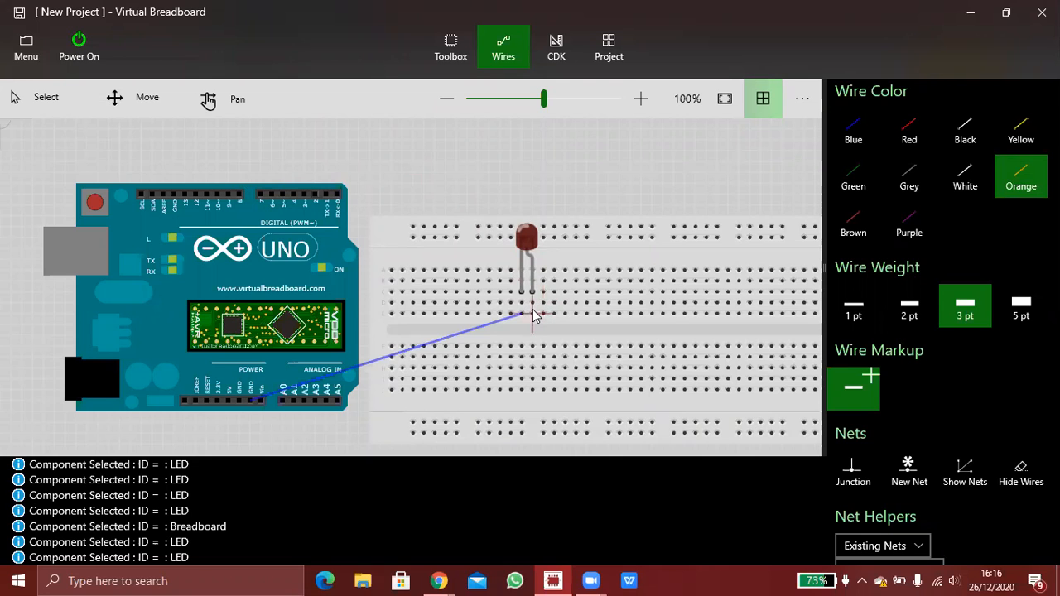
pyautogui.click(530, 267)
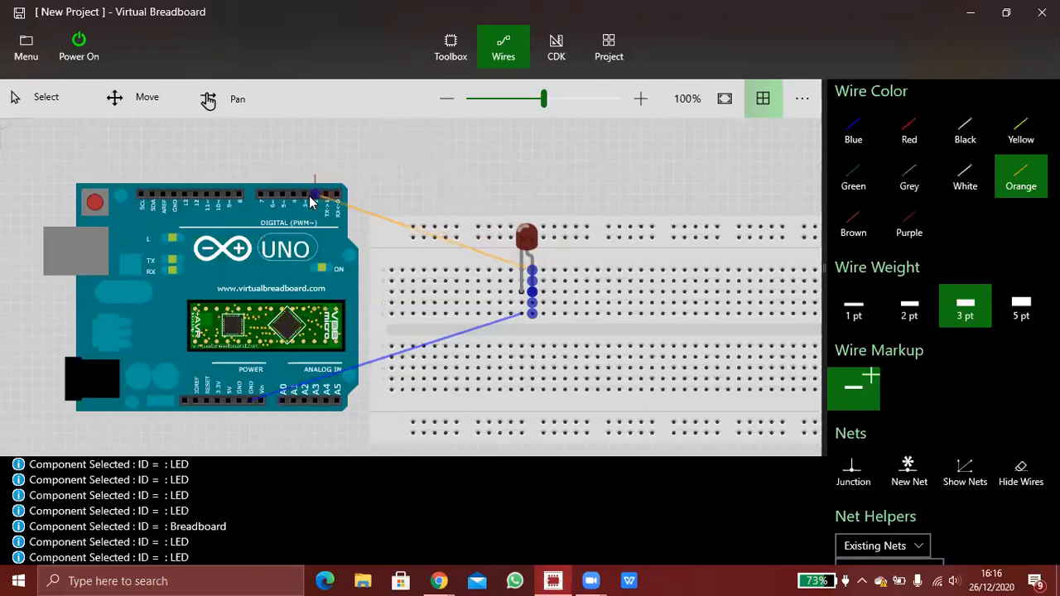
pyautogui.click(264, 197)
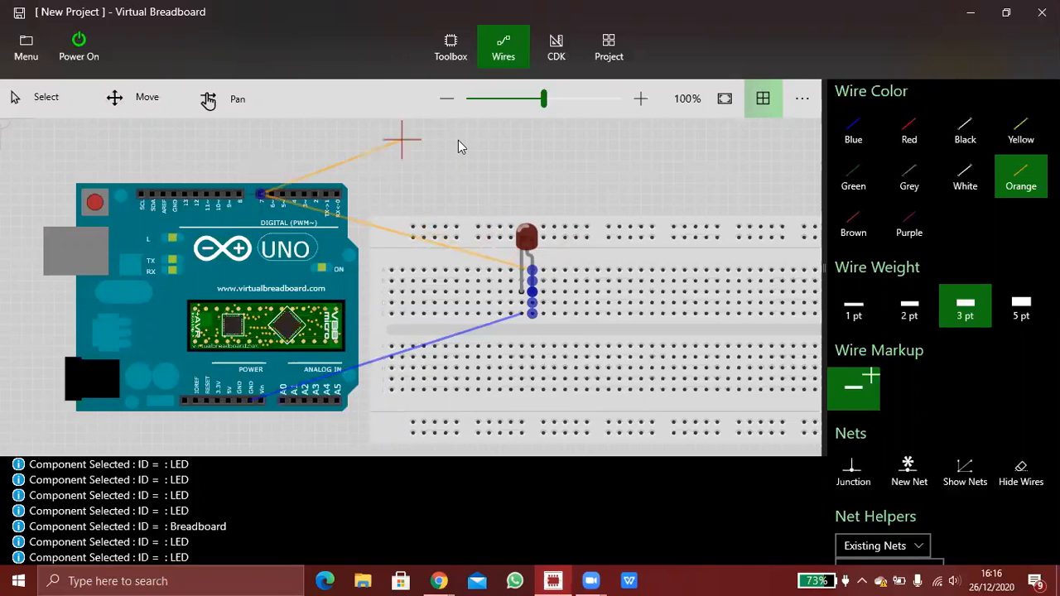
pyautogui.press('Escape')
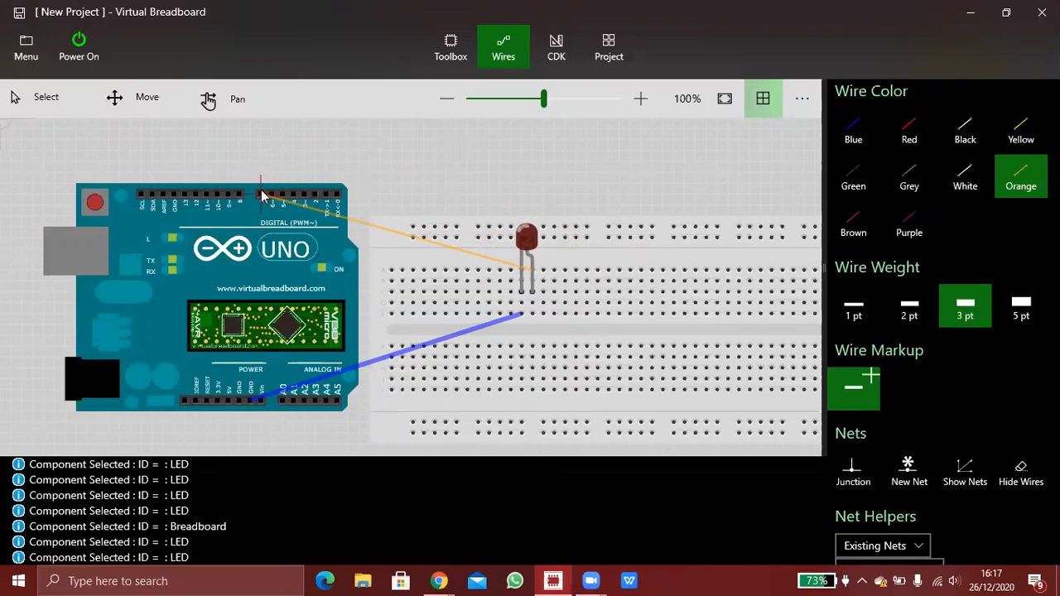
# Step: Undo the orange wire between the LED's right leg column and digital pin 7
pyautogui.click(534, 288)
pyautogui.click(362, 224)
pyautogui.press('Escape')
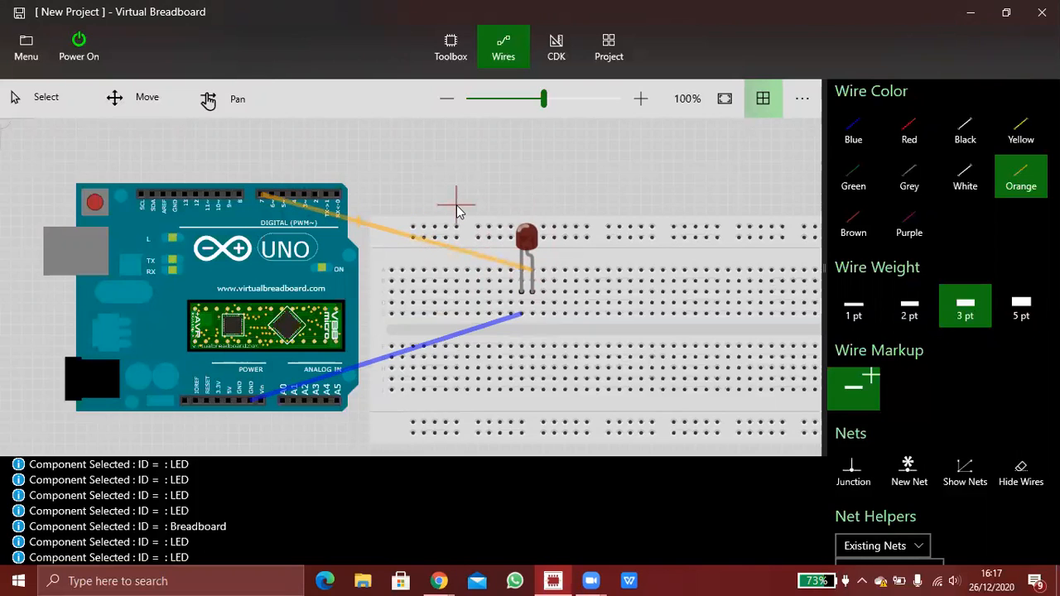
pyautogui.hotkey('ctrl', 'z')
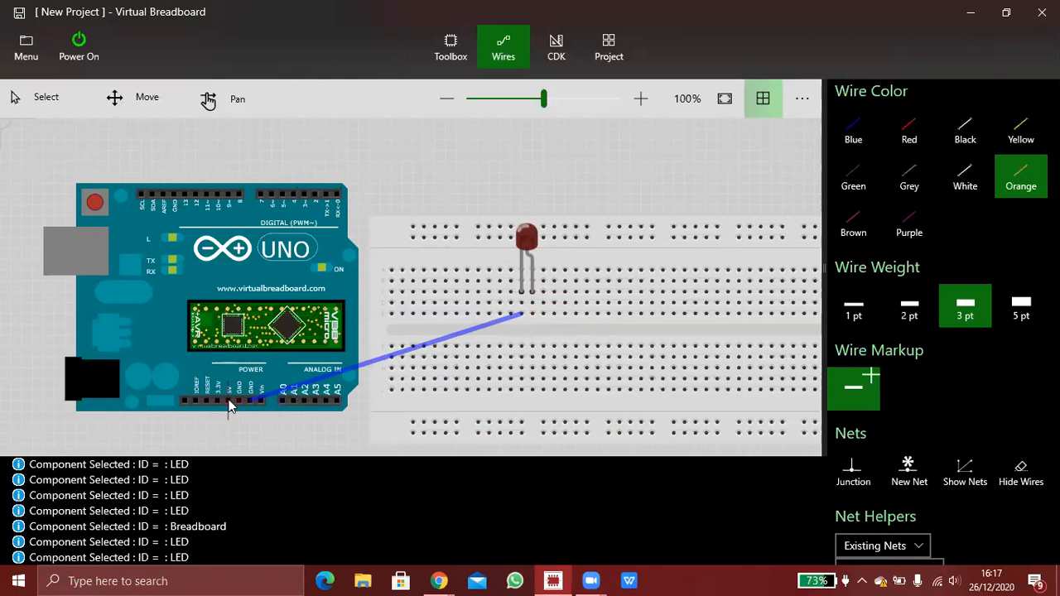
# Step: Connect an orange wire from the UNO's 3.3V pin to the LED's right leg column, and replace it with one from 5V
pyautogui.moveTo(216, 407); pyautogui.dragTo(598, 319)
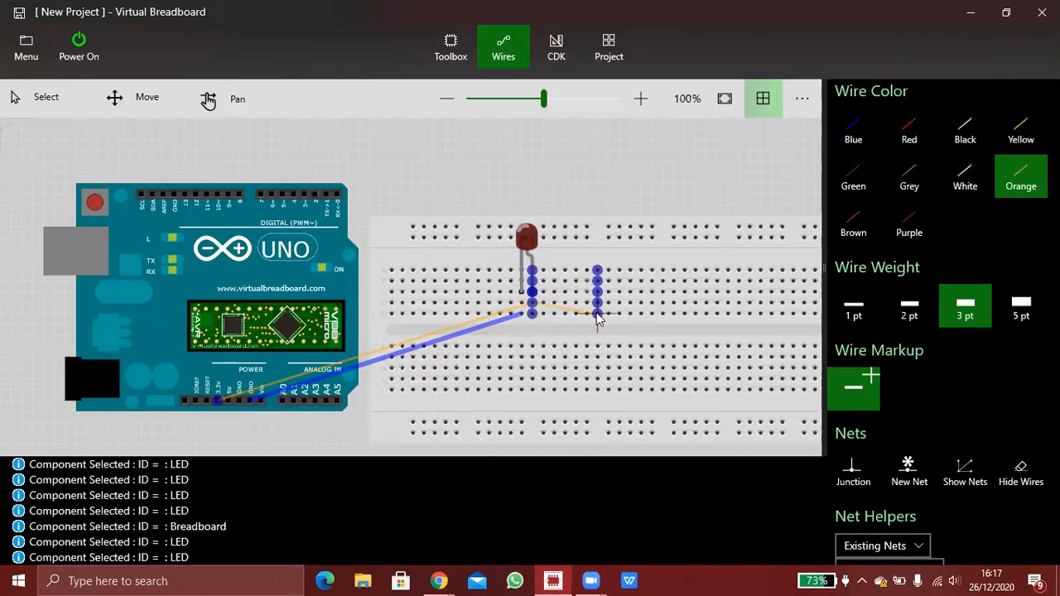
pyautogui.rightClick(597, 314)
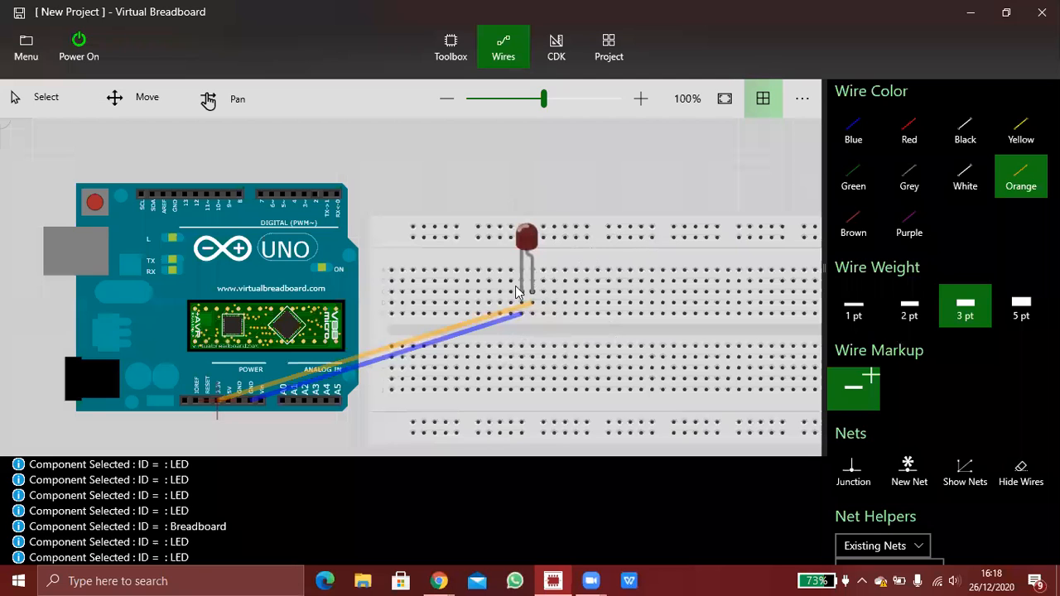
pyautogui.moveTo(229, 404); pyautogui.dragTo(523, 365)
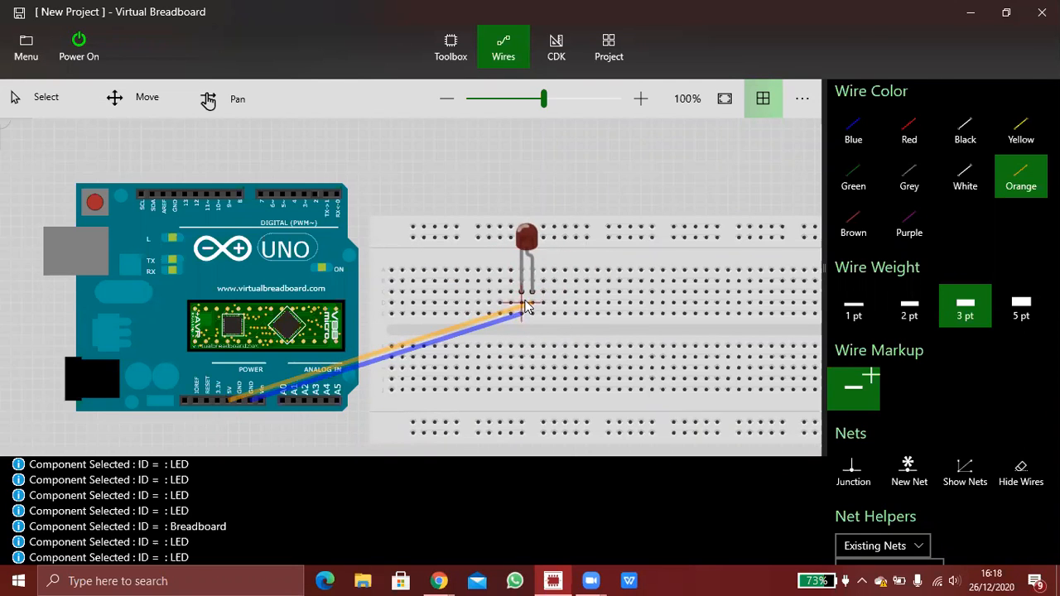
# Step: Undo the orange 5V wire and the blue GND wire so that only the components remain
pyautogui.hotkey('ctrl', 'z')
pyautogui.hotkey('ctrl', 'z')
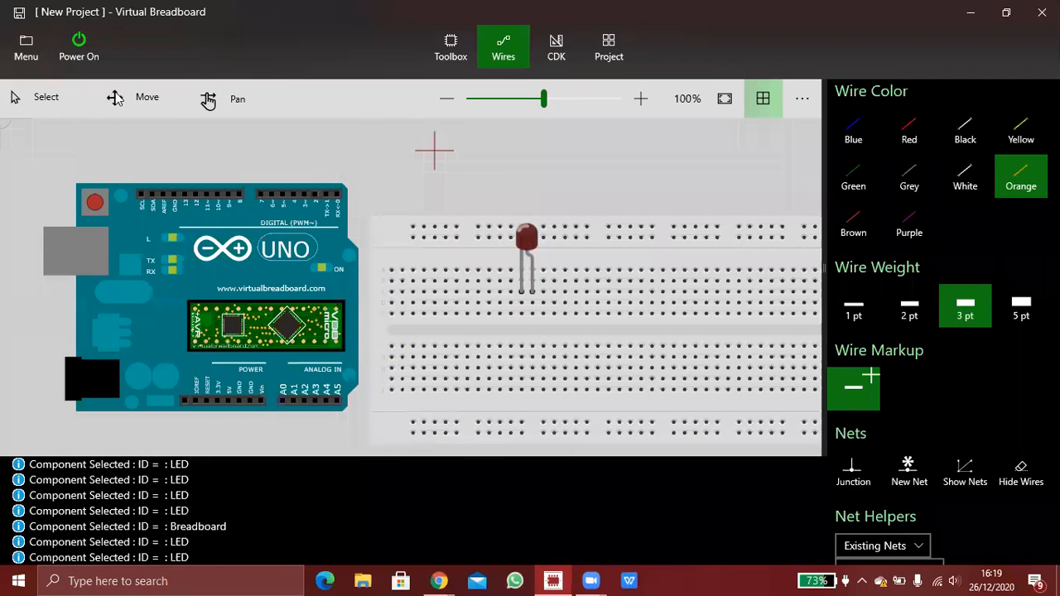
# Step: Move the LED down and left into the lower terminal block and rotate it left so it lies sideways
pyautogui.click(116, 100)
pyautogui.click(529, 239)
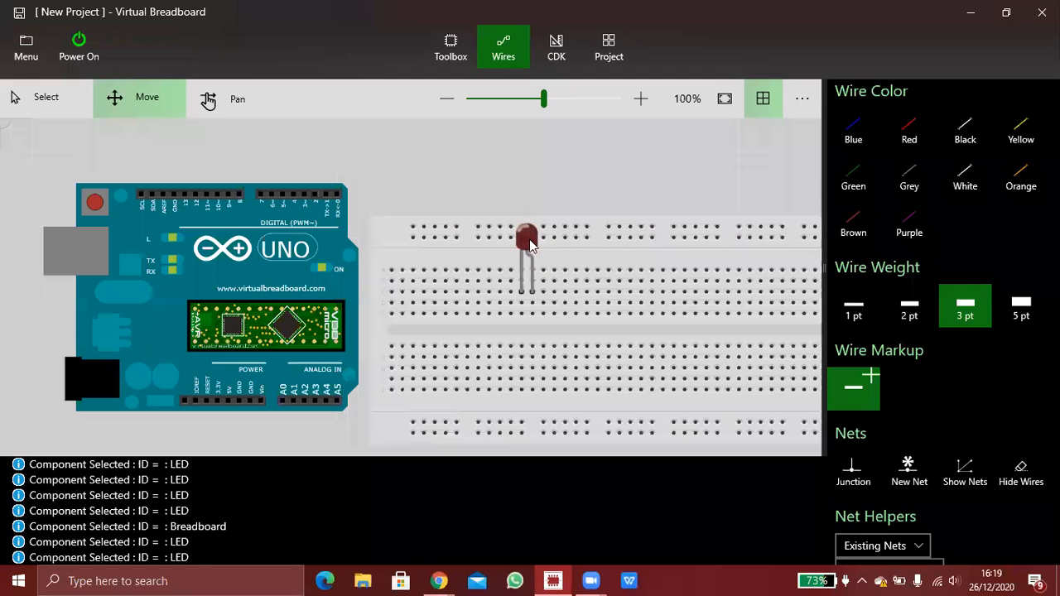
pyautogui.click(528, 238)
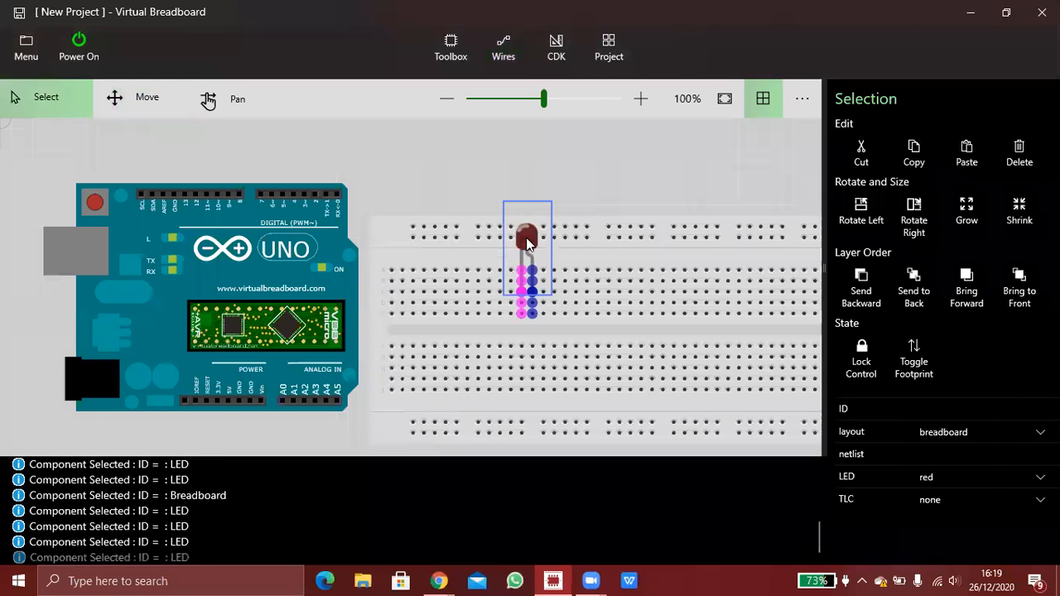
pyautogui.click(528, 253)
pyautogui.click(124, 99)
pyautogui.moveTo(530, 249); pyautogui.dragTo(495, 322)
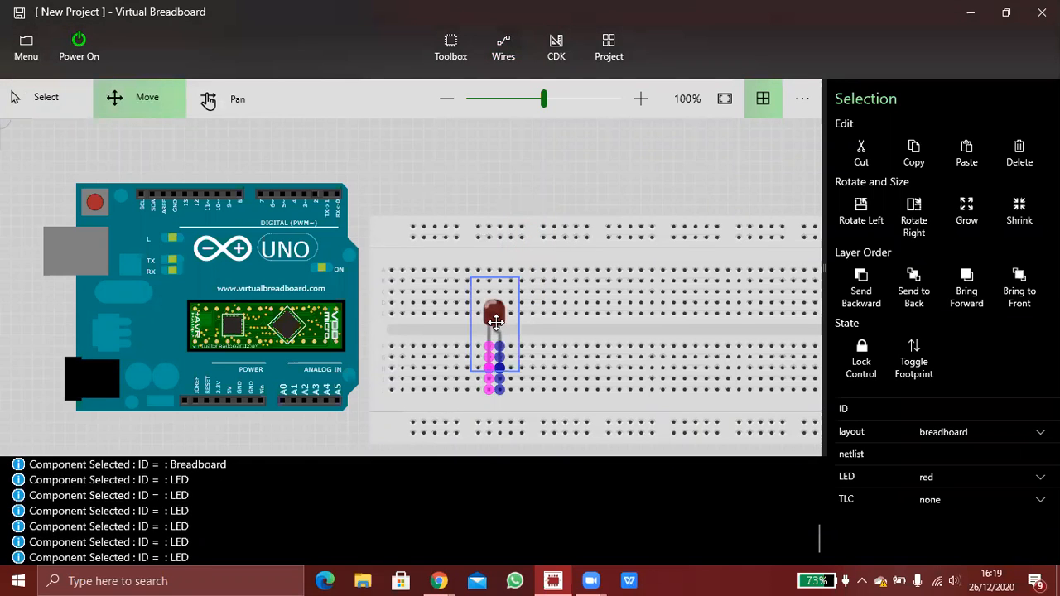
pyautogui.click(861, 208)
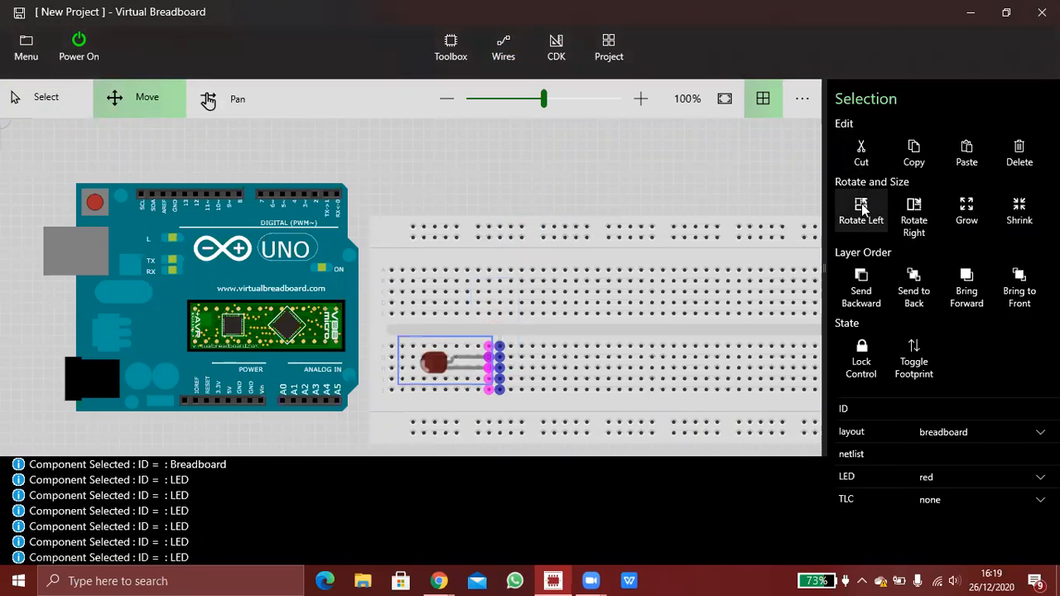
# Step: Grow the LED twice and move it so its two legs sit in one breadboard column on either side of the centre gap
pyautogui.click(577, 344)
pyautogui.click(434, 364)
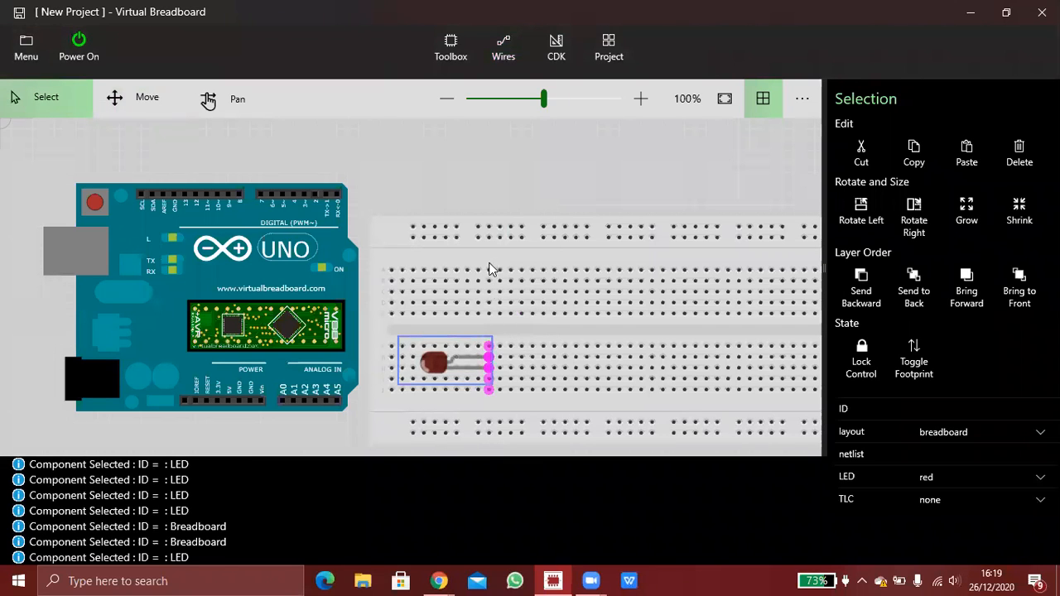
pyautogui.click(443, 370)
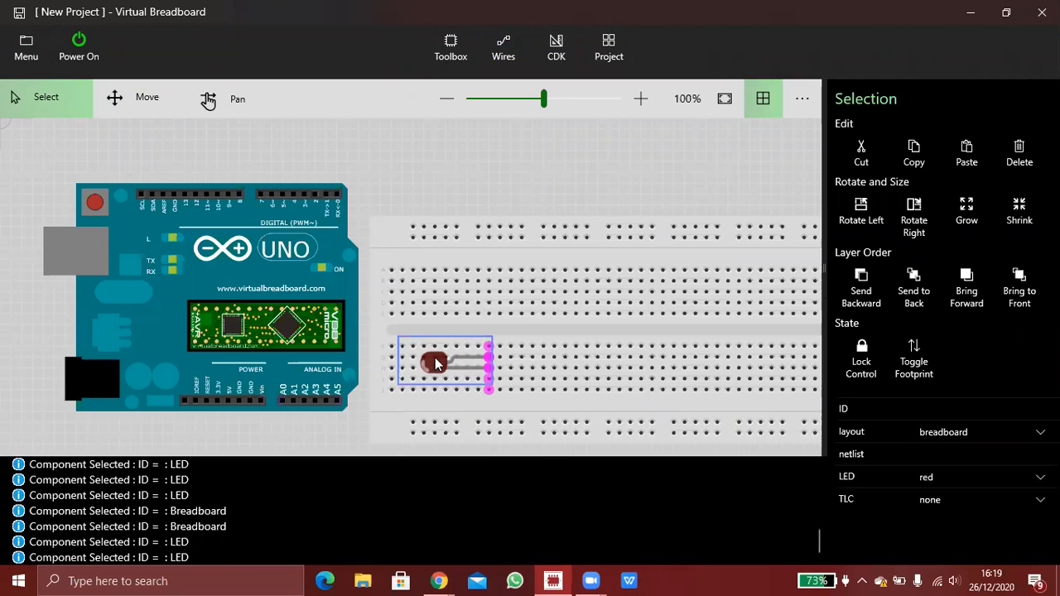
pyautogui.click(975, 217)
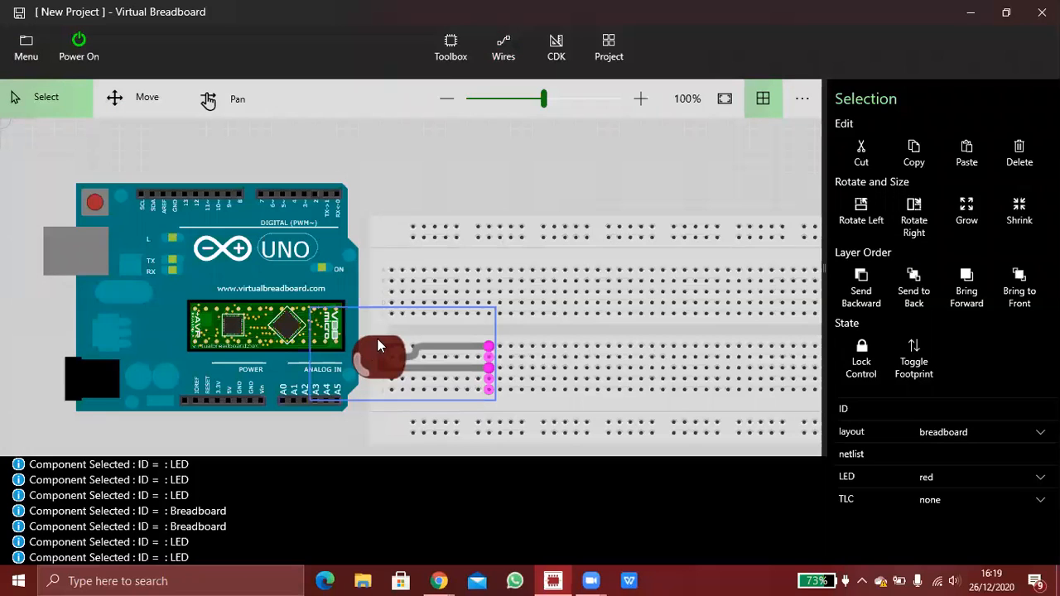
pyautogui.click(147, 98)
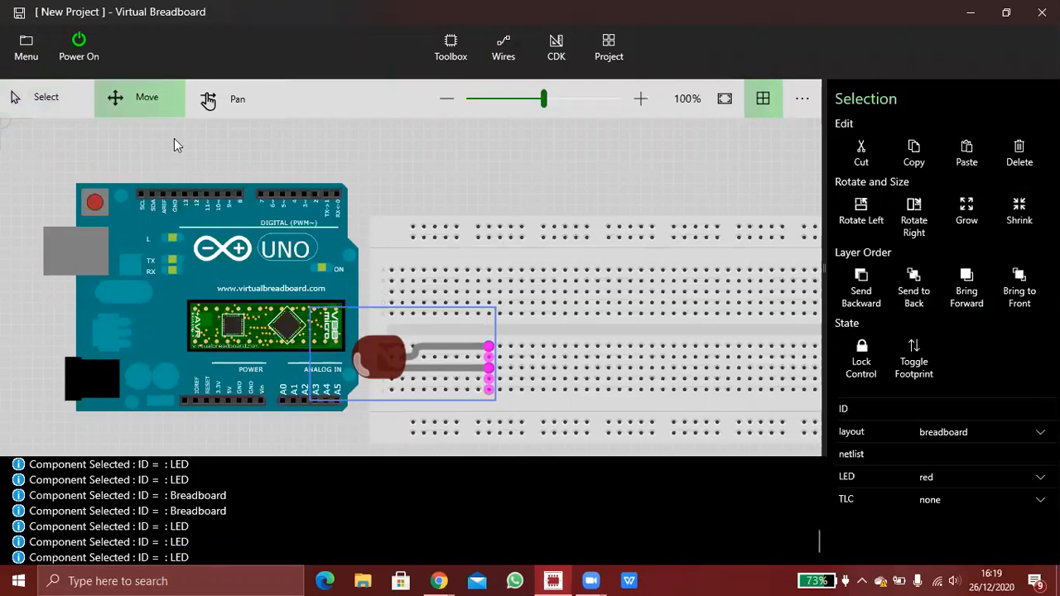
pyautogui.moveTo(369, 352); pyautogui.dragTo(390, 325)
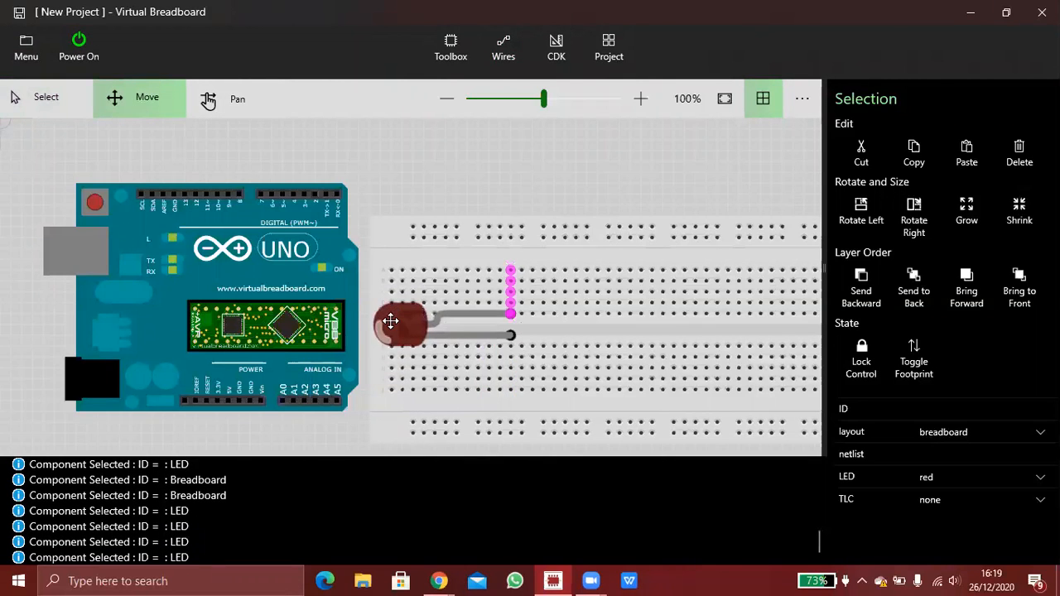
pyautogui.click(964, 209)
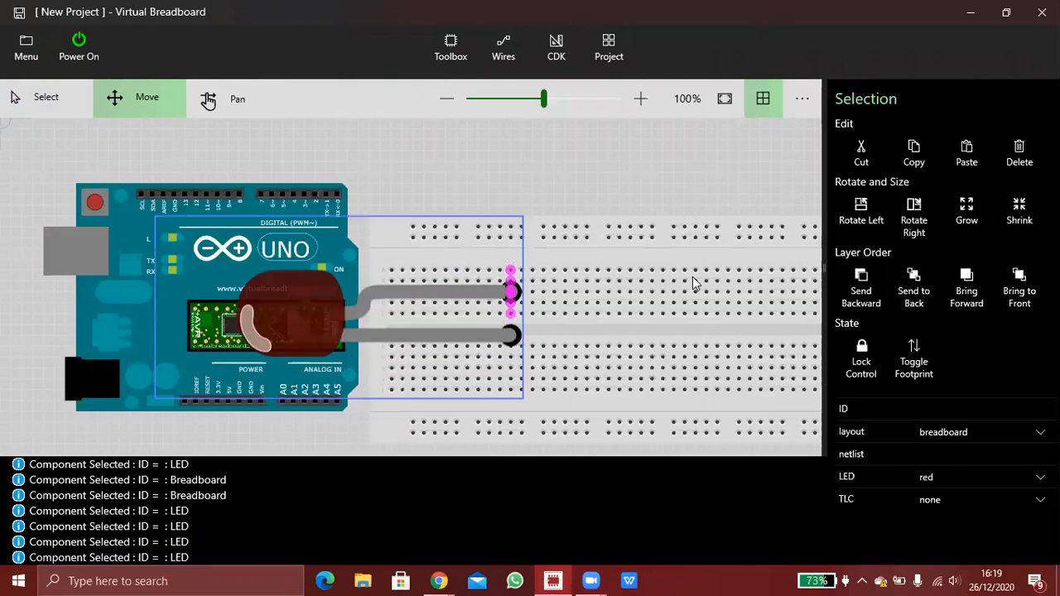
pyautogui.moveTo(312, 308); pyautogui.dragTo(437, 324)
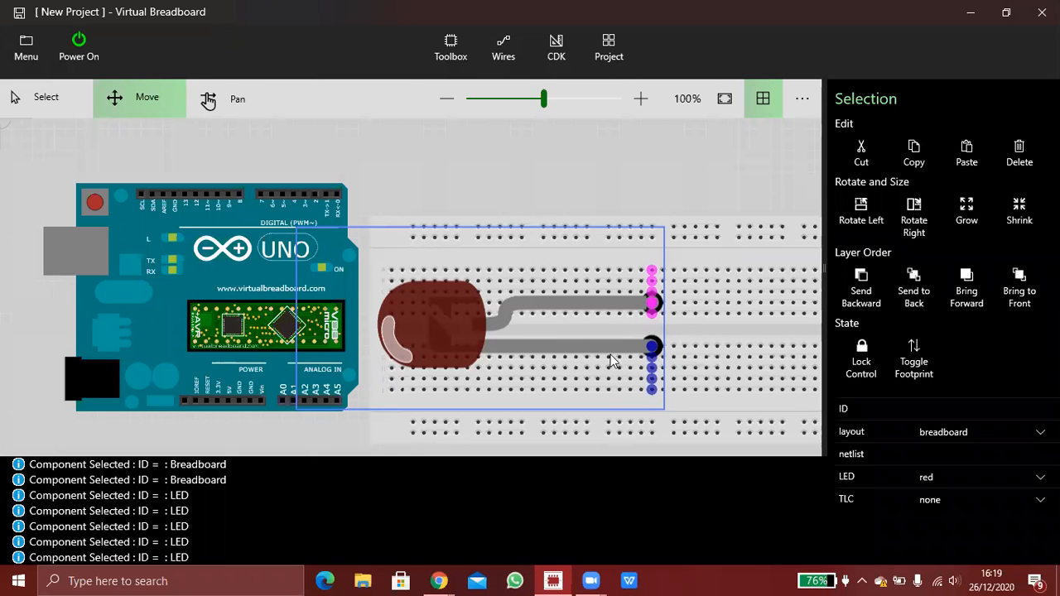
# Step: Connect a blue wire from the UNO's GND pin beside Vin to the breadboard column holding the LED's lower leg
pyautogui.click(539, 193)
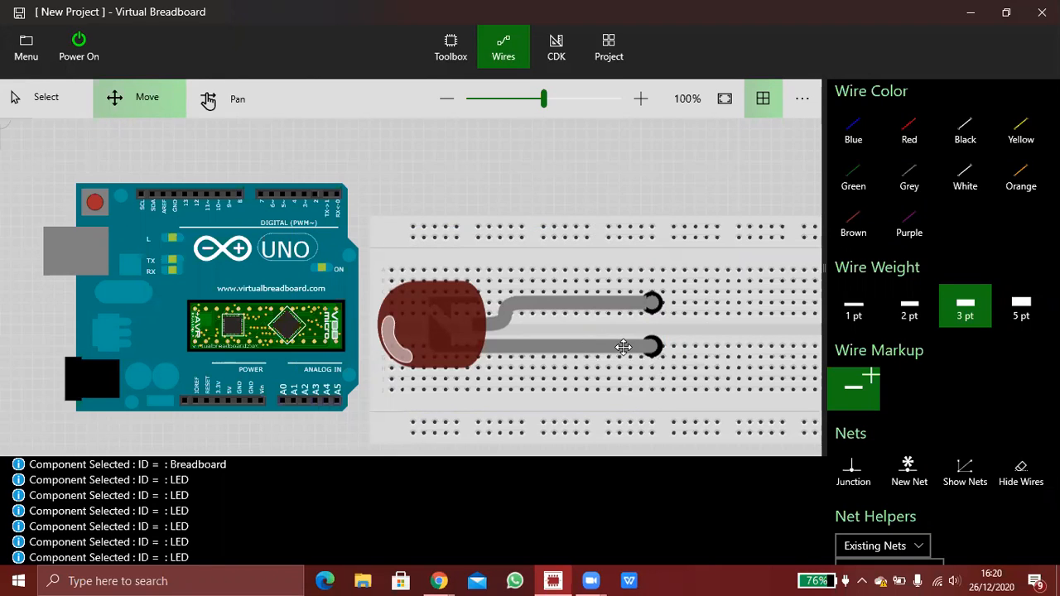
pyautogui.click(849, 125)
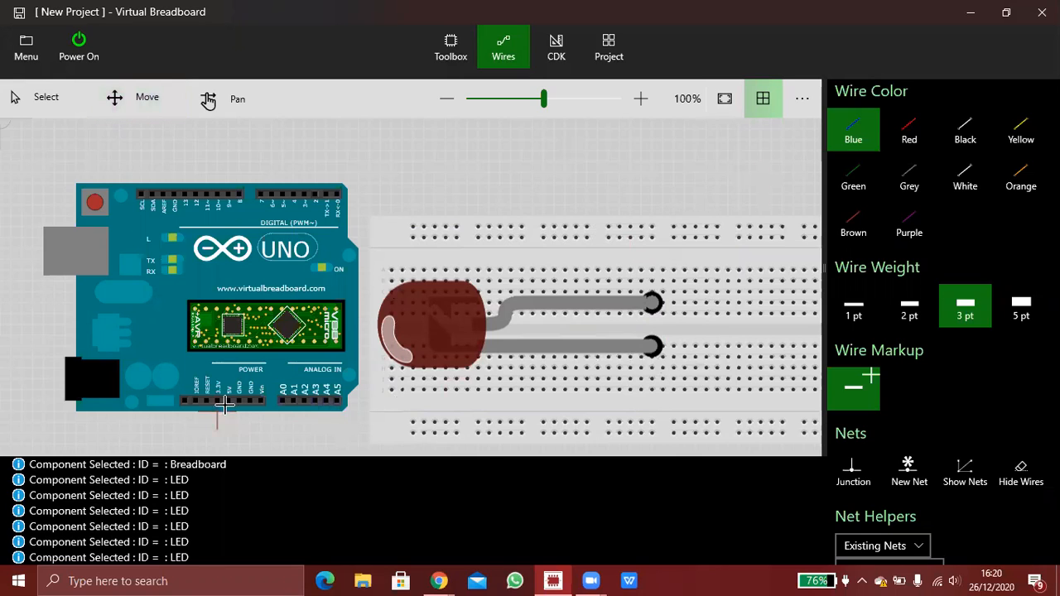
pyautogui.moveTo(311, 421); pyautogui.dragTo(651, 380)
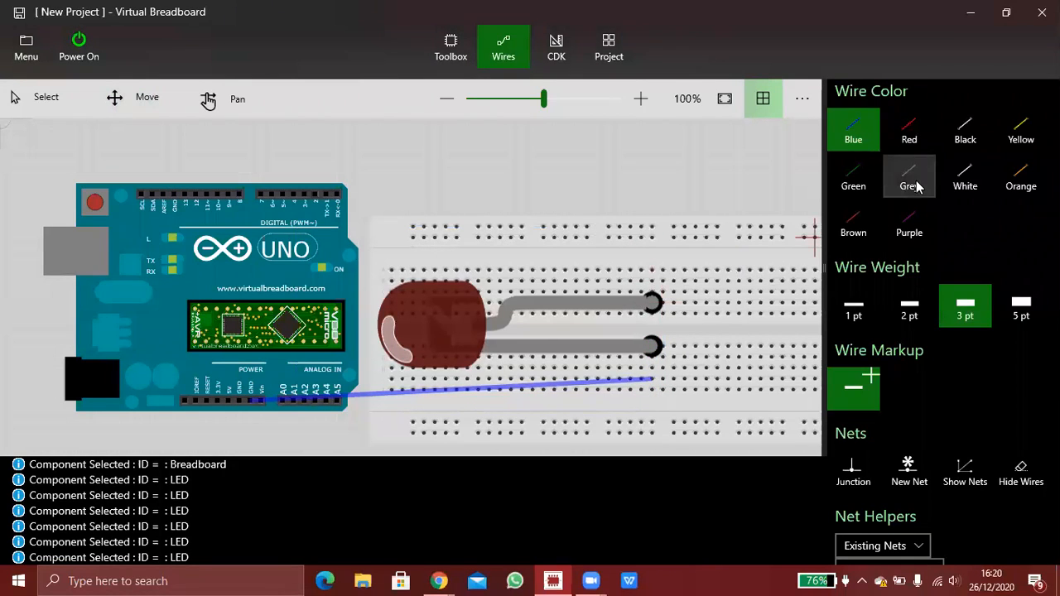
# Step: Connect a grey wire from the UNO's digital pin 6 to the breadboard column holding the LED's upper leg
pyautogui.click(914, 186)
pyautogui.click(651, 273)
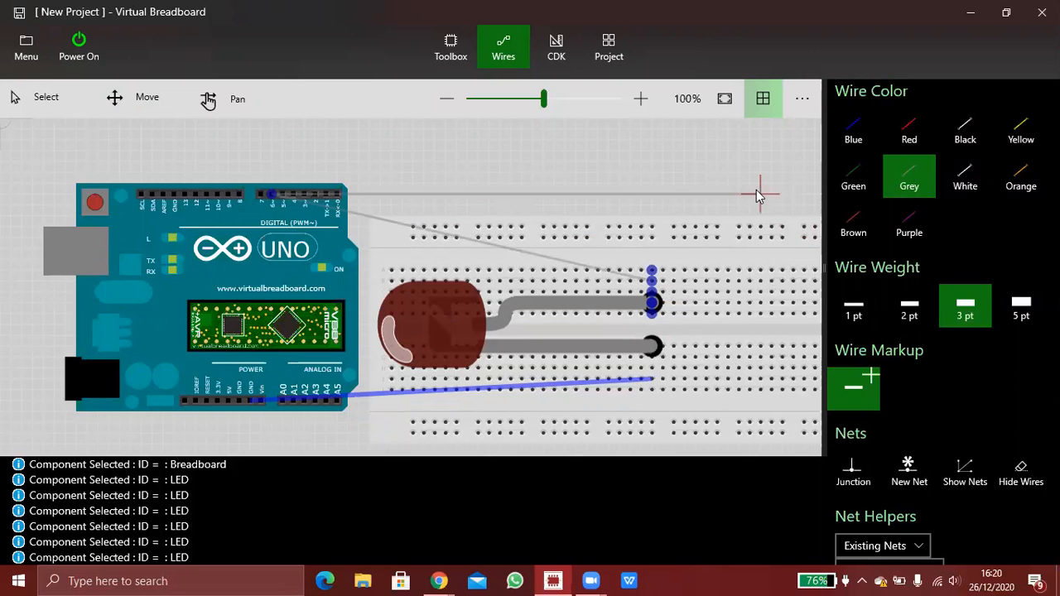
pyautogui.press('Escape')
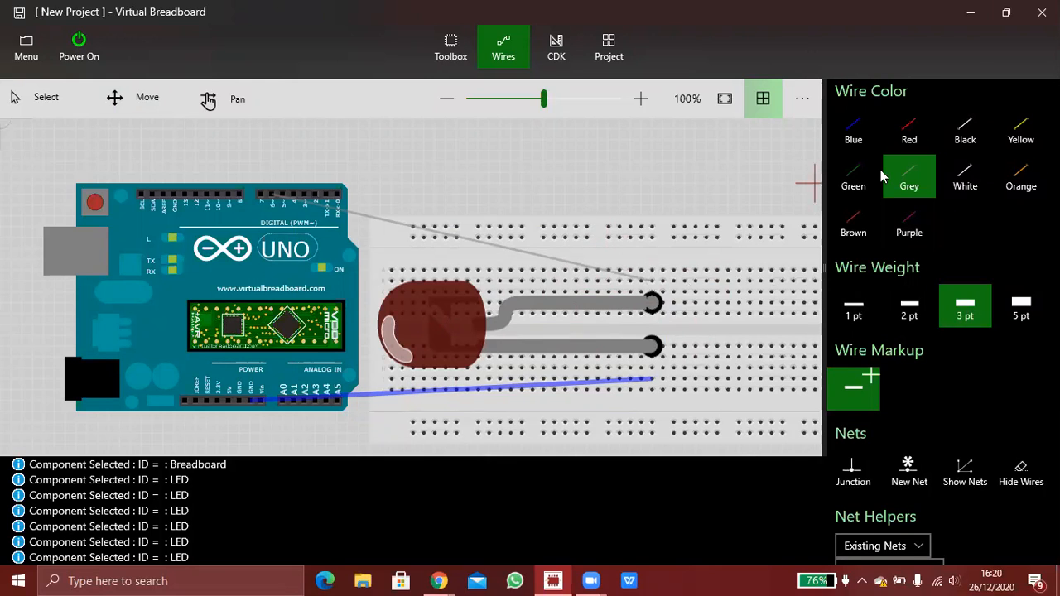
# Step: Add a standard resistor to the breadboard and position it in the middle row of the lower terminal block, right of the LED's legs
pyautogui.click(455, 58)
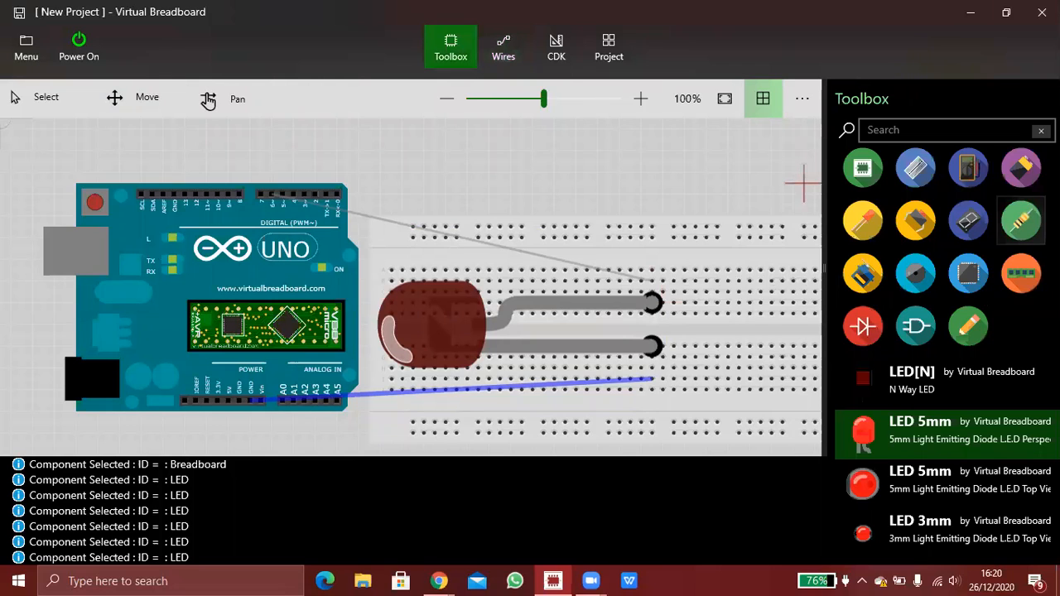
pyautogui.click(1021, 220)
pyautogui.moveTo(905, 392); pyautogui.dragTo(710, 290)
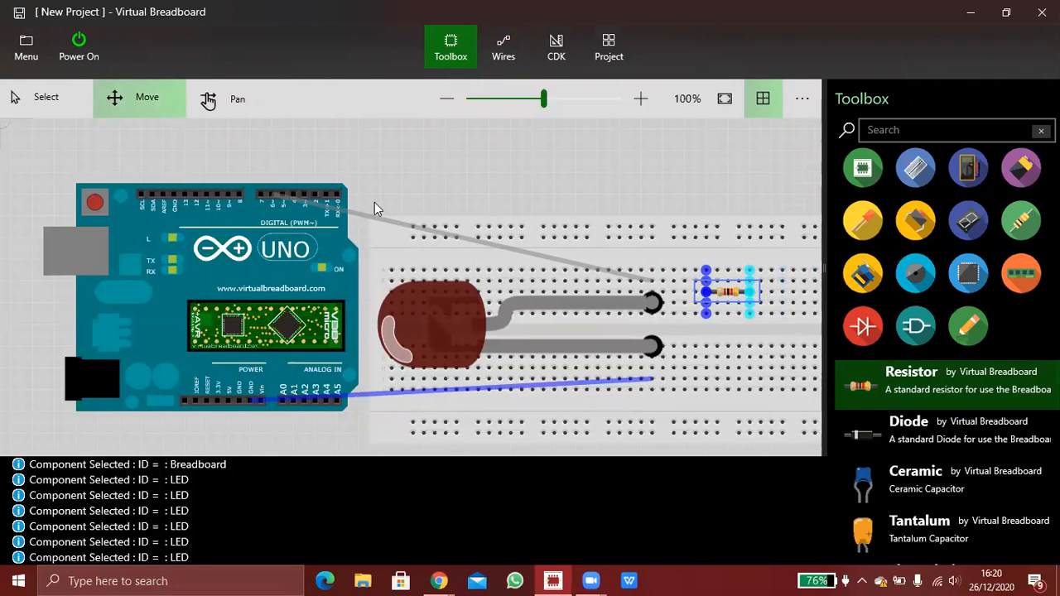
pyautogui.moveTo(725, 291); pyautogui.dragTo(735, 366)
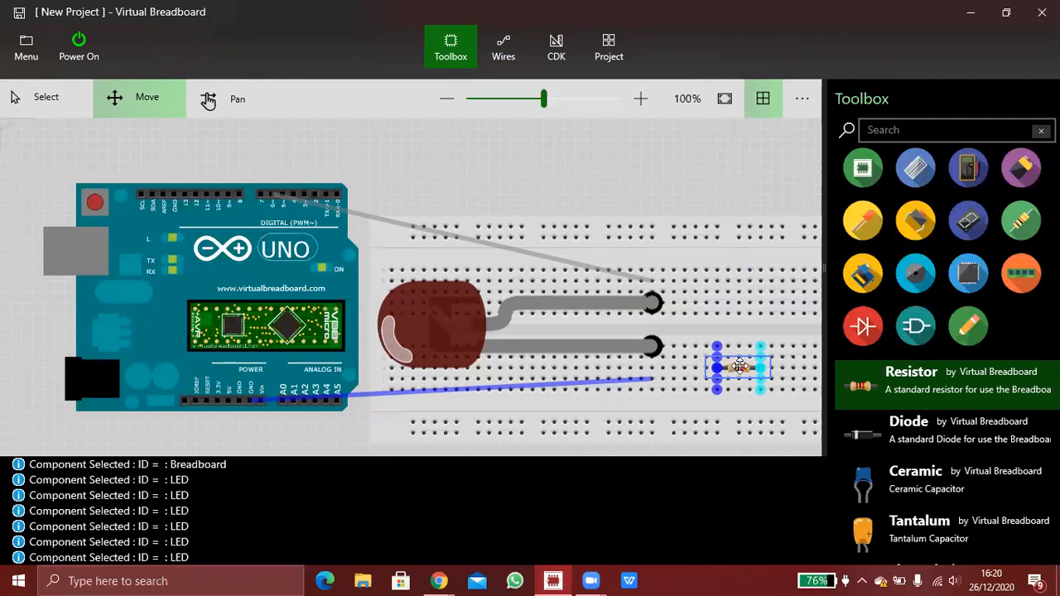
pyautogui.moveTo(730, 368); pyautogui.dragTo(747, 323)
pyautogui.moveTo(747, 372)
pyautogui.mouseDown()
pyautogui.moveTo(716, 367)
pyautogui.moveTo(733, 367)
pyautogui.mouseUp()
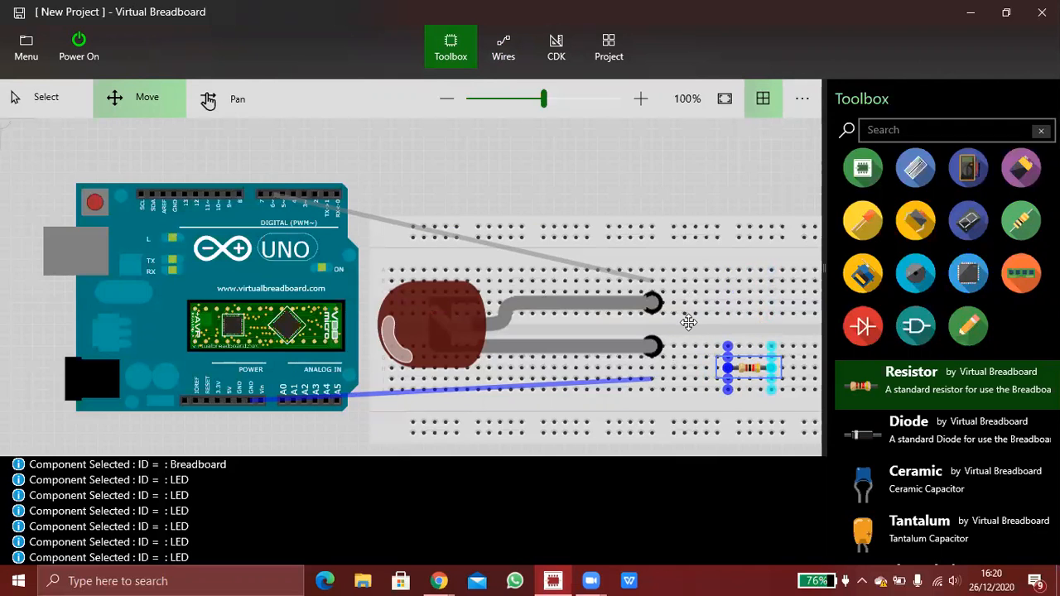
# Step: Delete the resistor and the grey wire to digital pin 6, keeping the blue GND wire
pyautogui.click(694, 319)
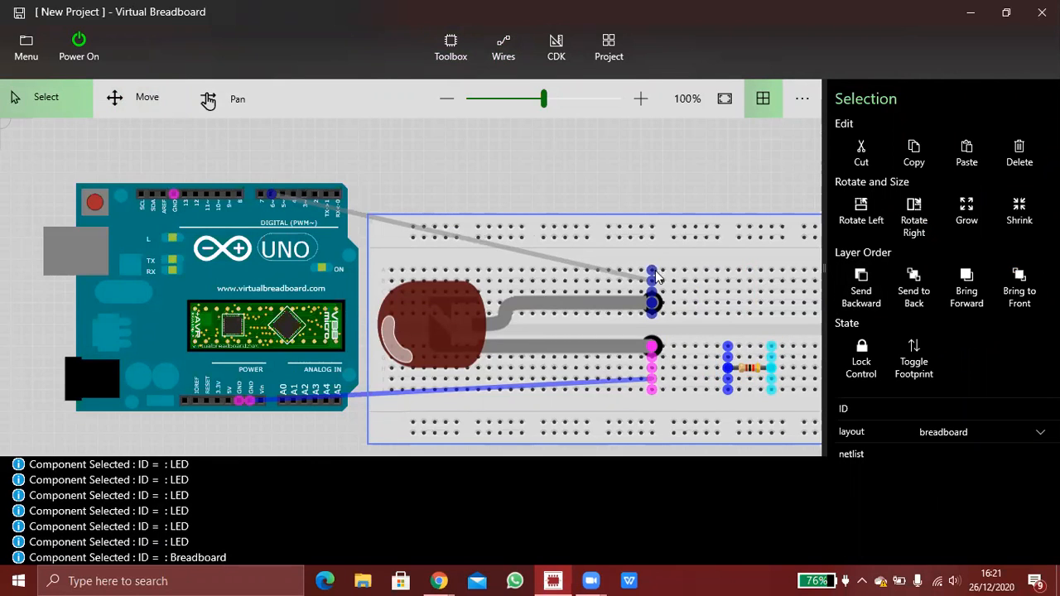
pyautogui.click(424, 393)
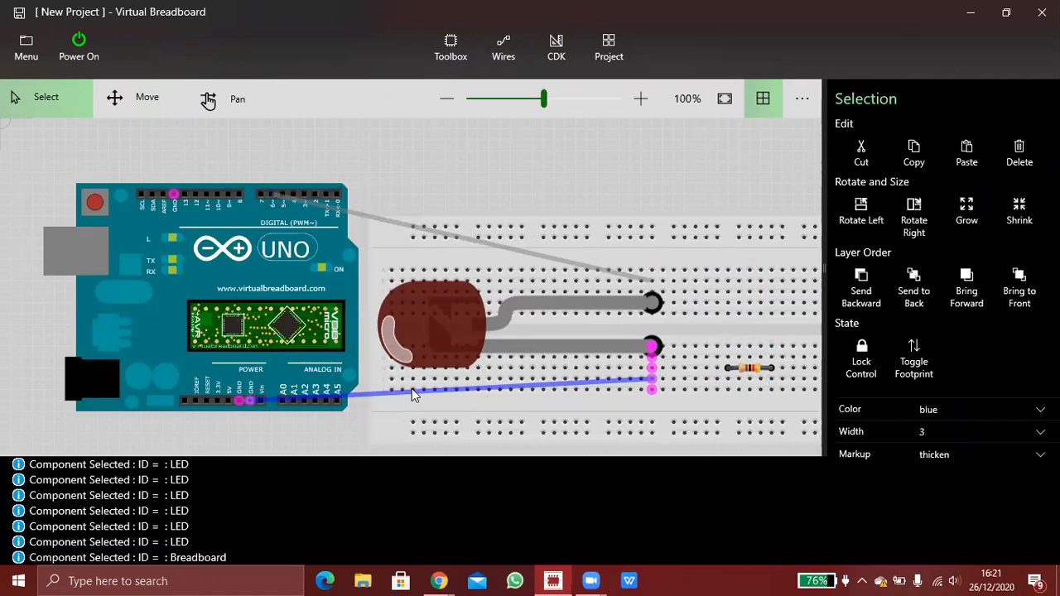
pyautogui.click(411, 388)
pyautogui.click(421, 427)
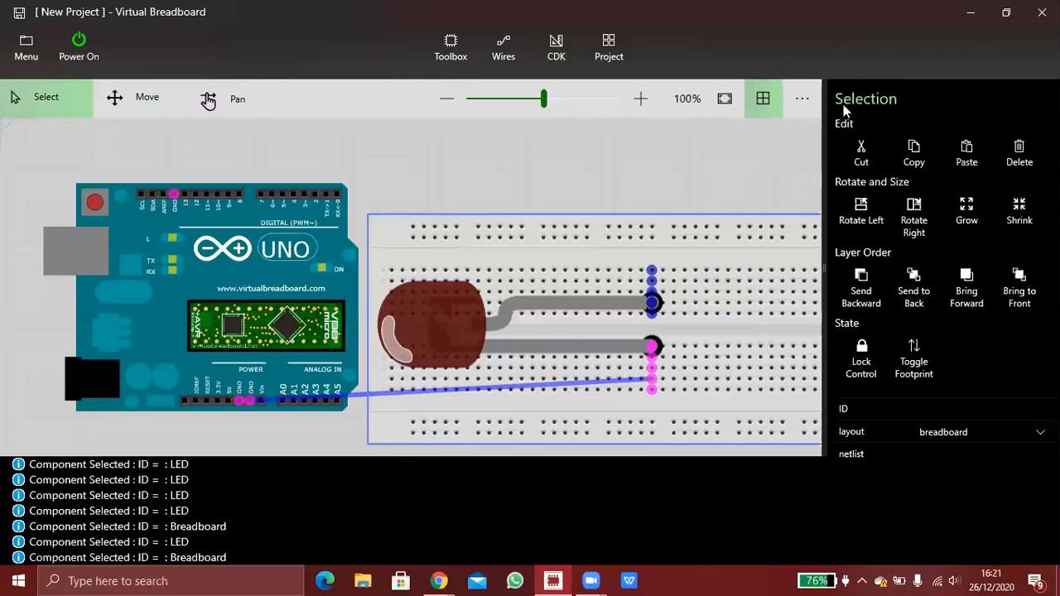
# Step: Add a standard resistor to the upper terminal block, in the middle row to the right of the LED's legs
pyautogui.click(450, 46)
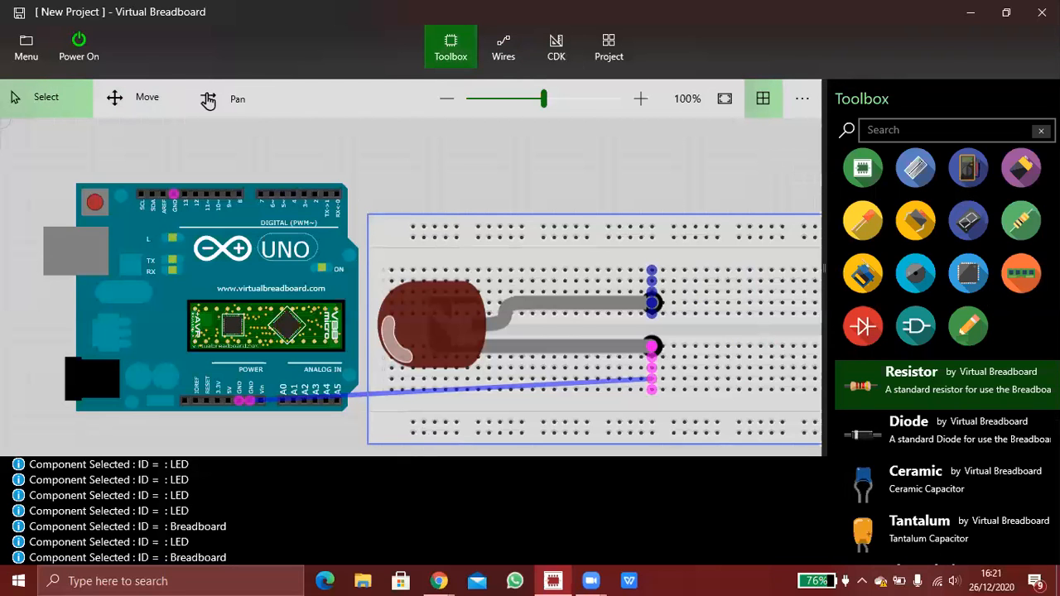
pyautogui.moveTo(922, 389); pyautogui.dragTo(705, 307)
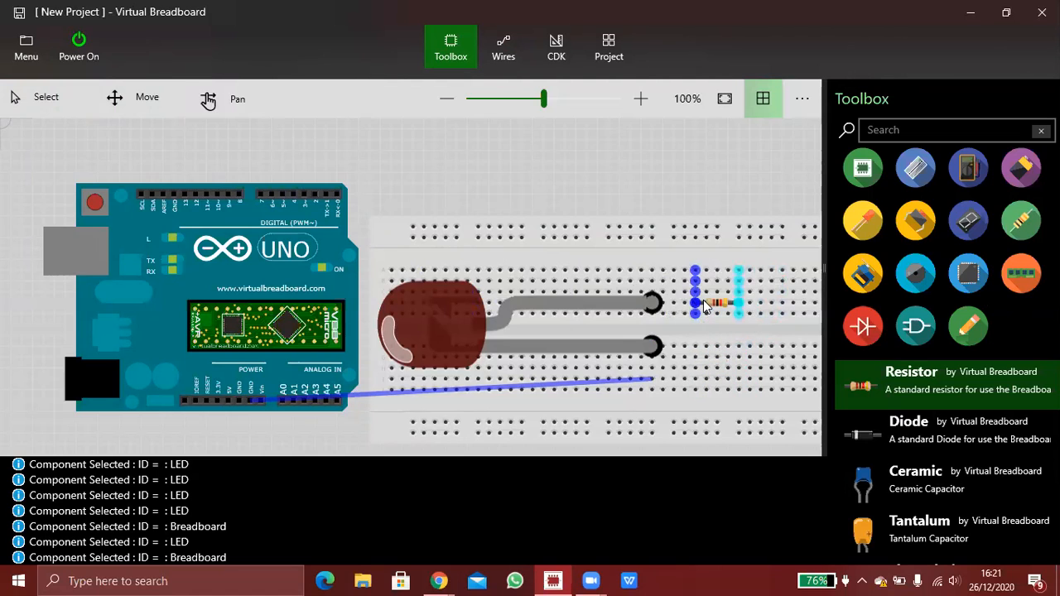
pyautogui.moveTo(441, 321); pyautogui.dragTo(750, 296)
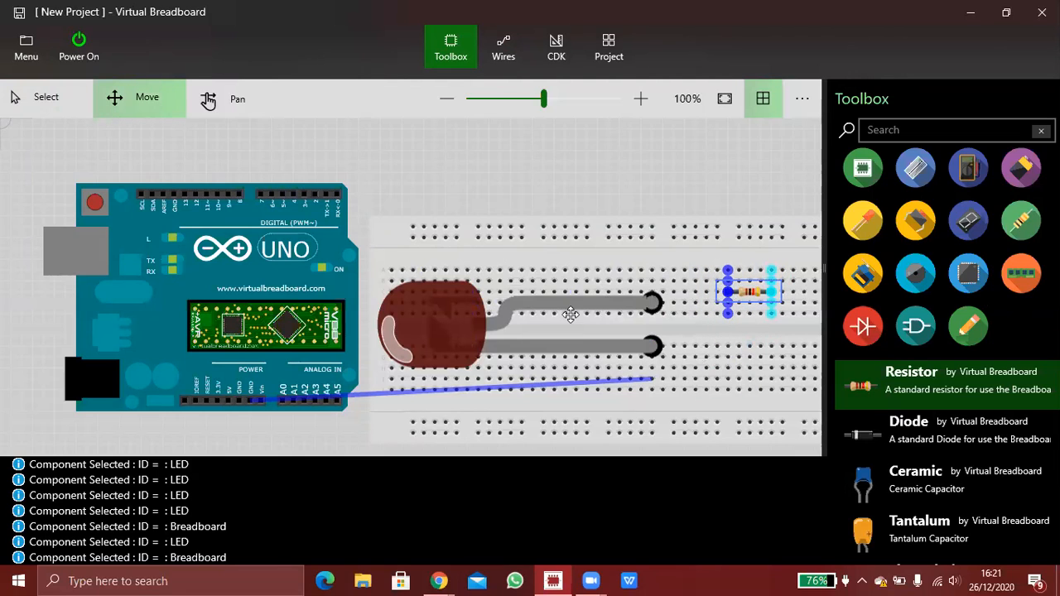
pyautogui.click(591, 179)
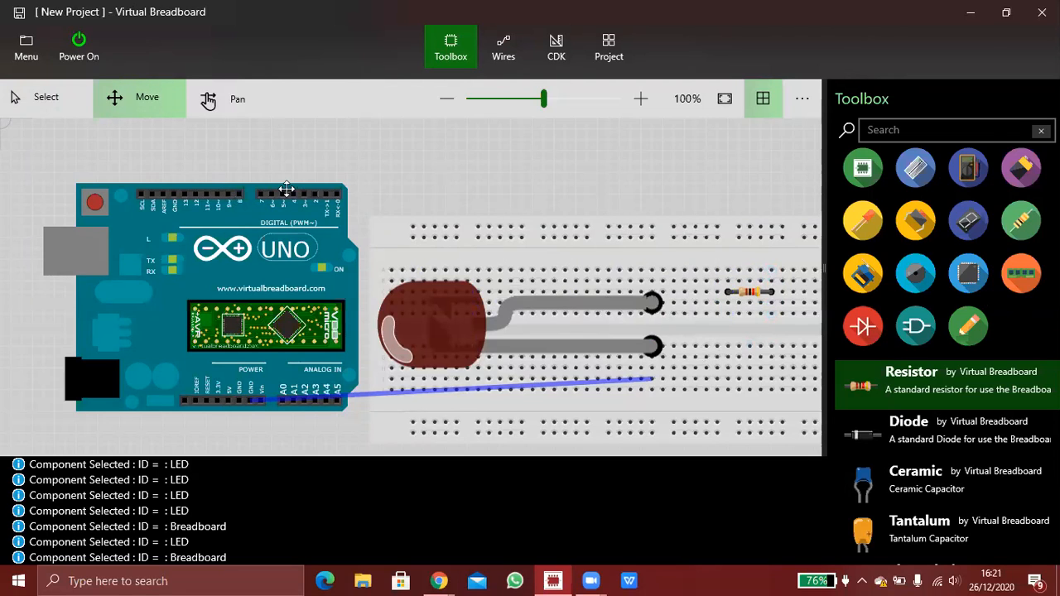
# Step: Connect a brown wire from the UNO's 5V pin to the breadboard column holding the resistor's left lead
pyautogui.click(503, 48)
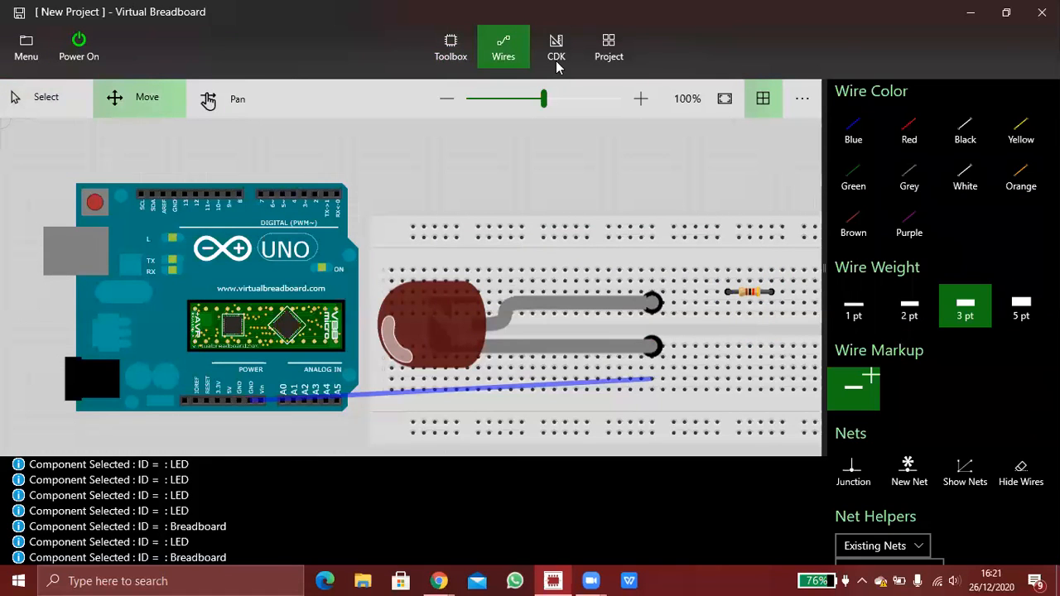
pyautogui.click(861, 225)
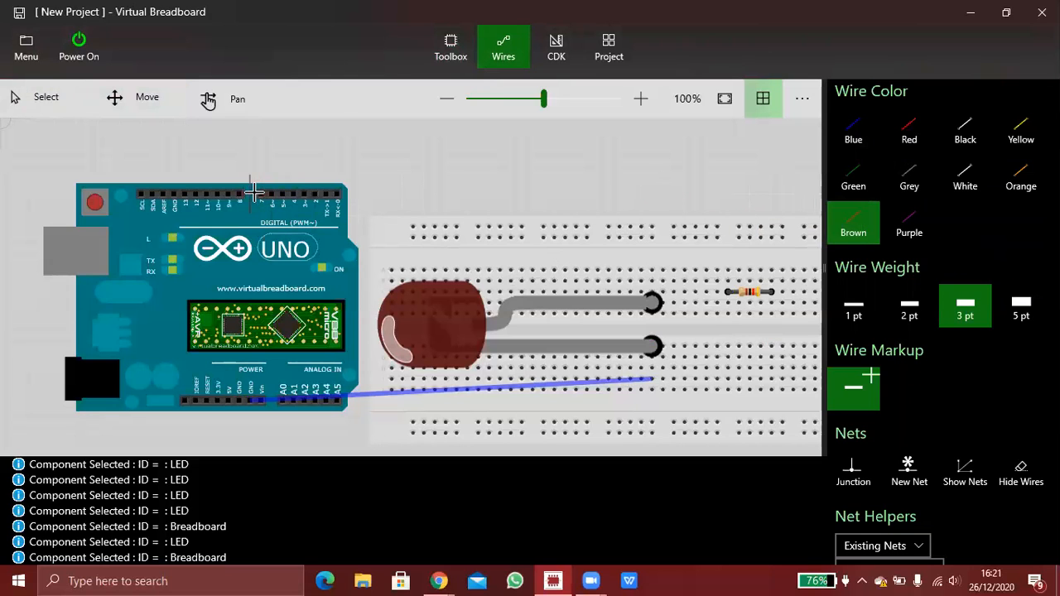
pyautogui.click(227, 403)
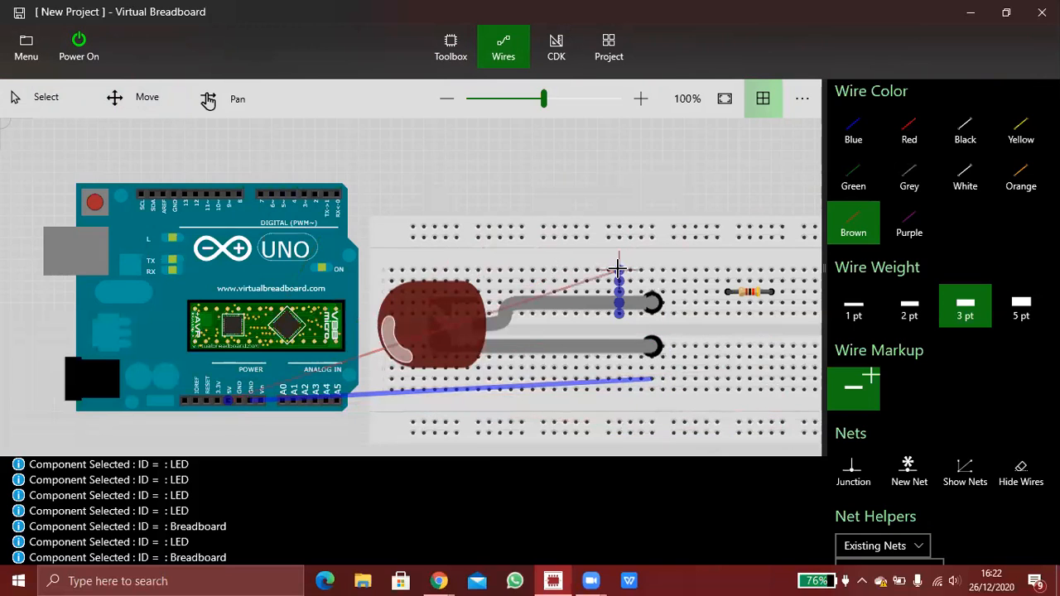
pyautogui.click(727, 269)
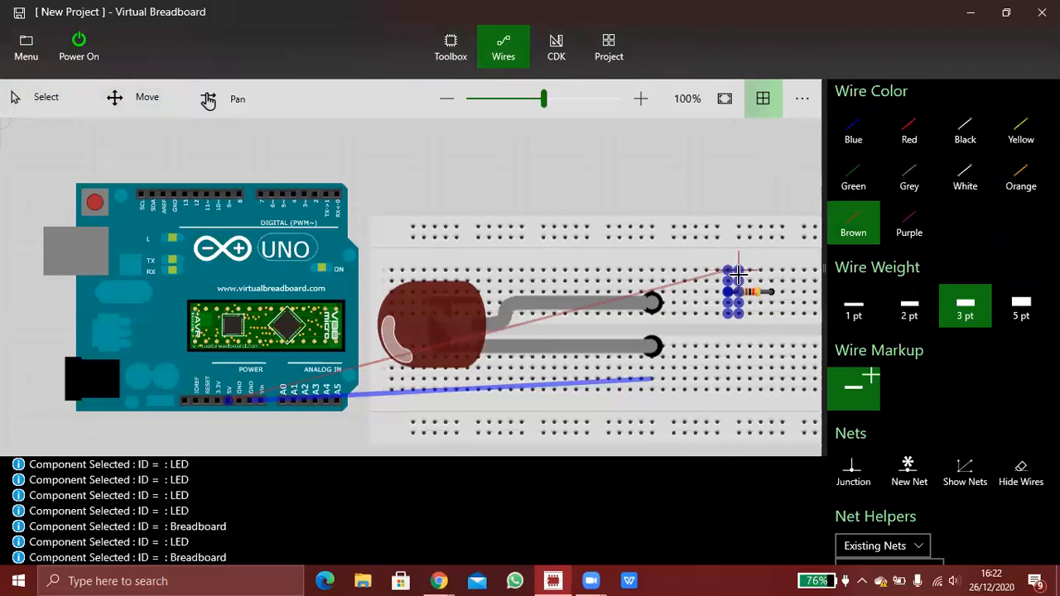
pyautogui.rightClick(716, 321)
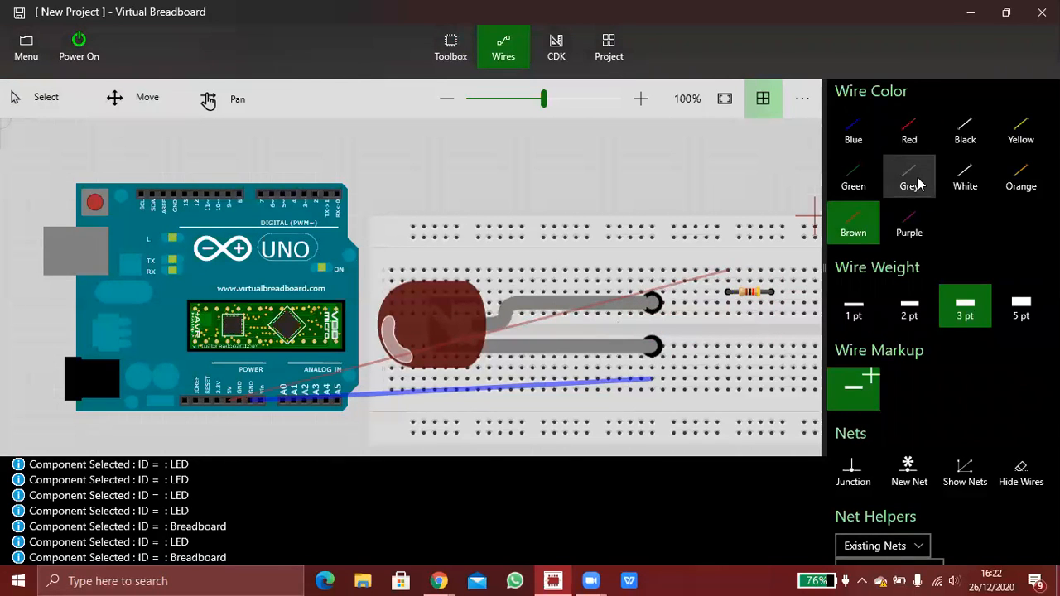
# Step: Connect a green wire from the column holding the resistor's right lead to the column holding the LED's upper leg
pyautogui.click(841, 180)
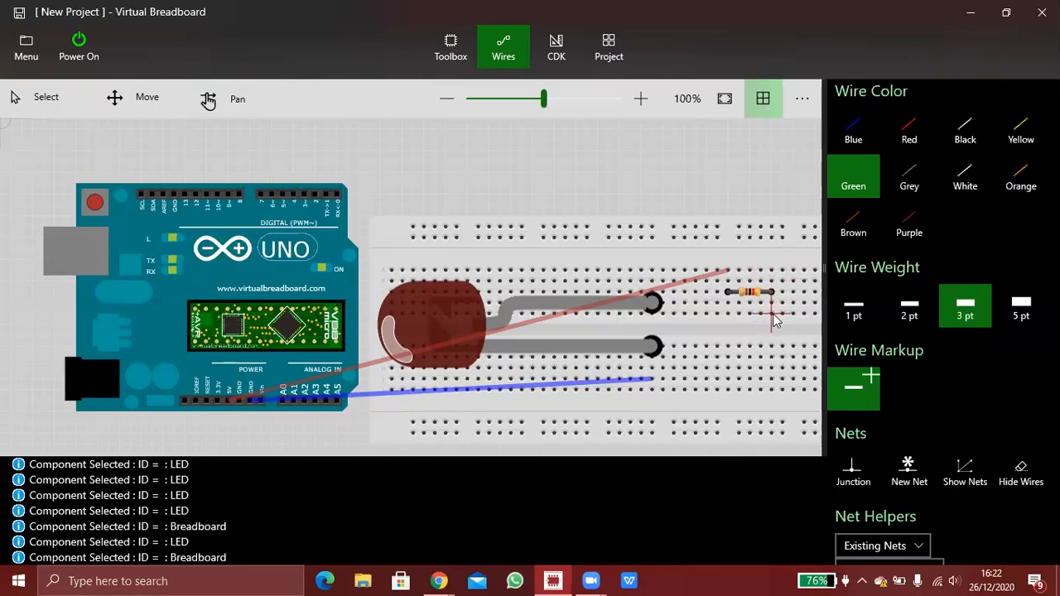
pyautogui.moveTo(771, 315); pyautogui.dragTo(654, 279)
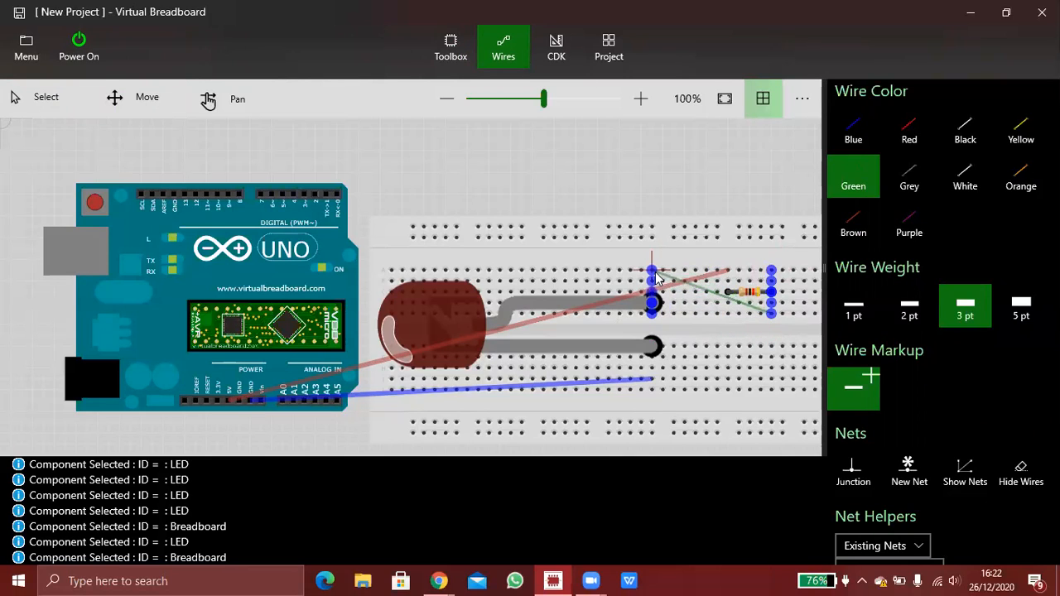
pyautogui.moveTo(582, 322); pyautogui.dragTo(654, 271)
pyautogui.moveTo(653, 274); pyautogui.dragTo(654, 274)
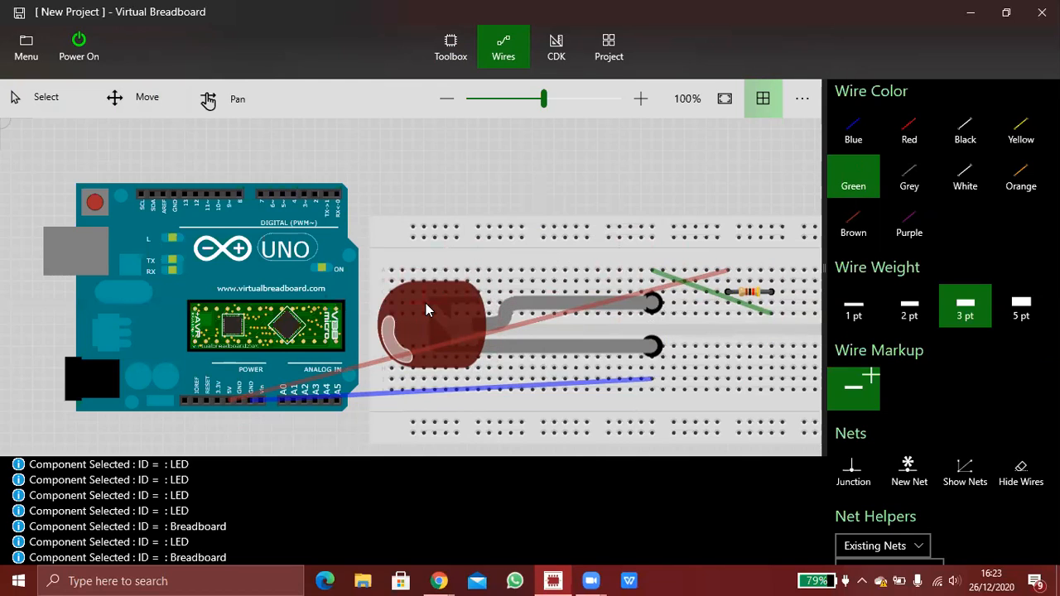
# Step: Undo the wiring, the resistor and the LED's placement on the breadboard
pyautogui.hotkey('ctrl', 'z')
pyautogui.hotkey('ctrl', 'z')
pyautogui.hotkey('ctrl', 'z')
pyautogui.hotkey('ctrl', 'z')
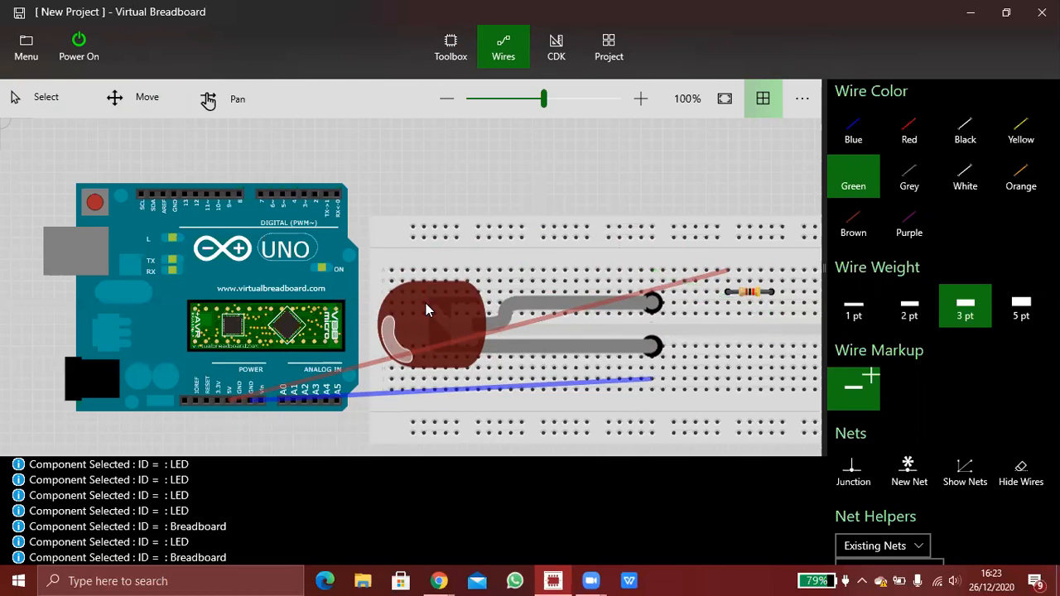
pyautogui.hotkey('ctrl', 'z')
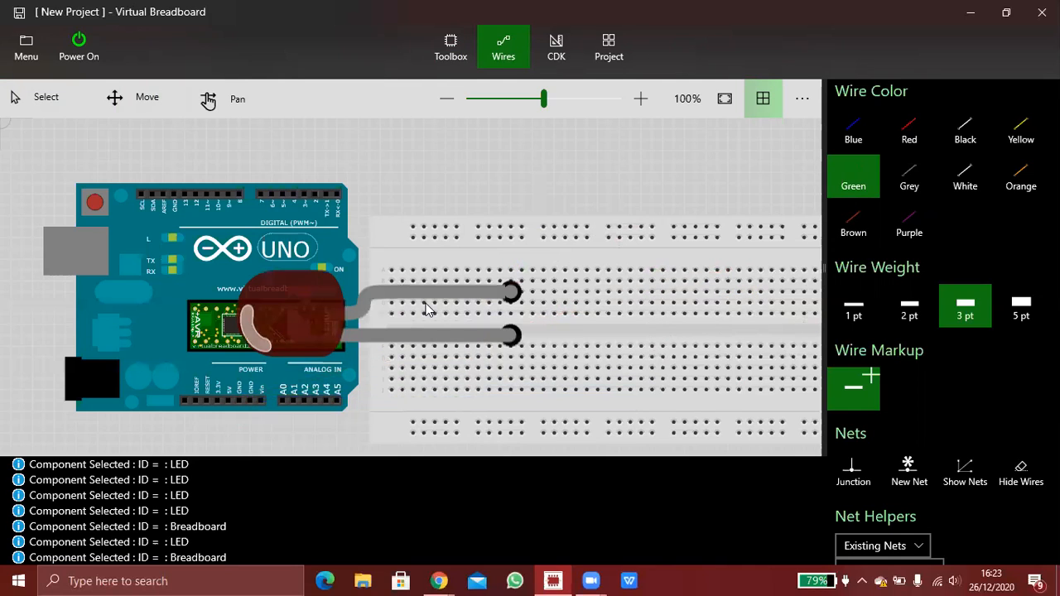
pyautogui.hotkey('ctrl', 'z')
pyautogui.hotkey('ctrl', 'z')
pyautogui.hotkey('ctrl', 'z')
pyautogui.hotkey('ctrl', 'z')
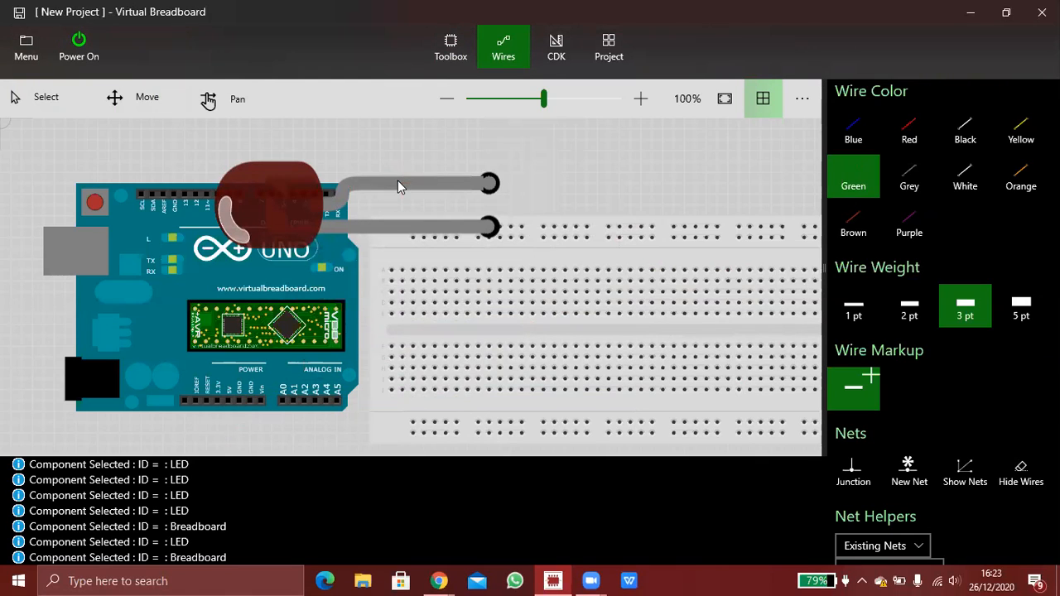
# Step: Delete the enlarged LED, keeping only the UNO and the breadboard
pyautogui.click(144, 101)
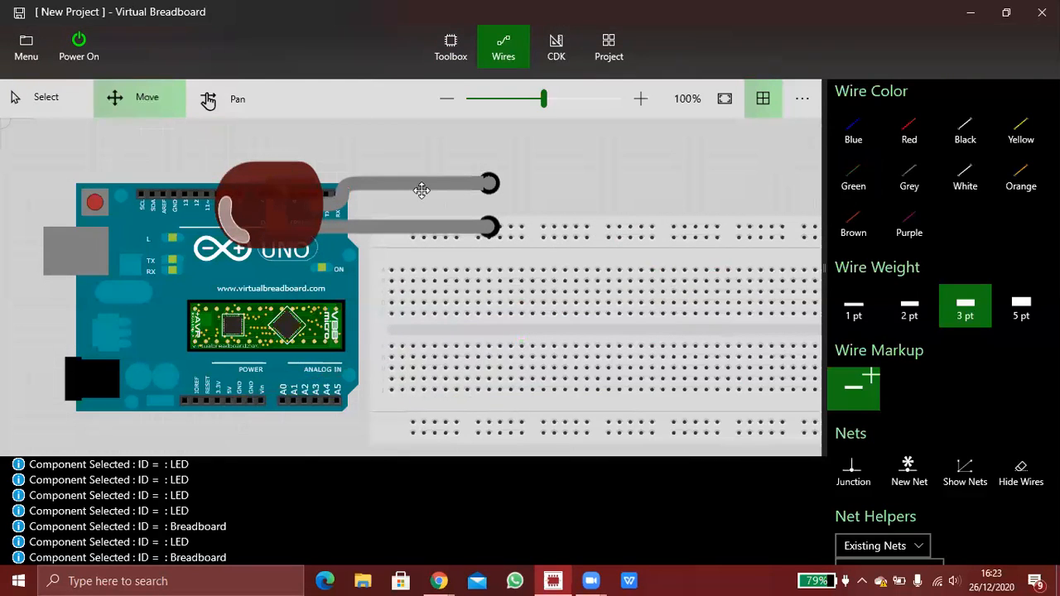
pyautogui.click(424, 188)
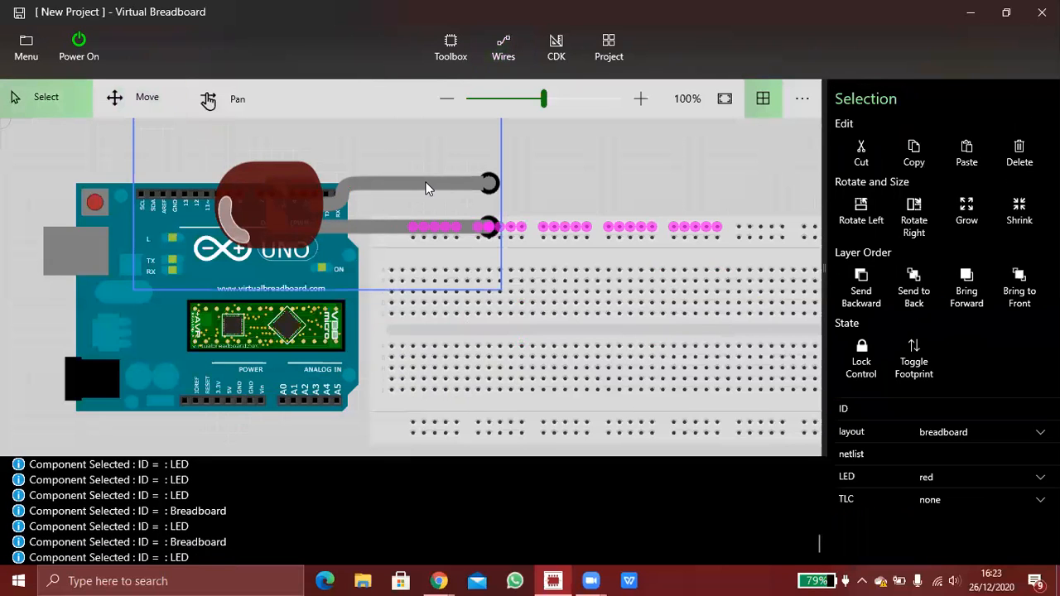
pyautogui.press('Delete')
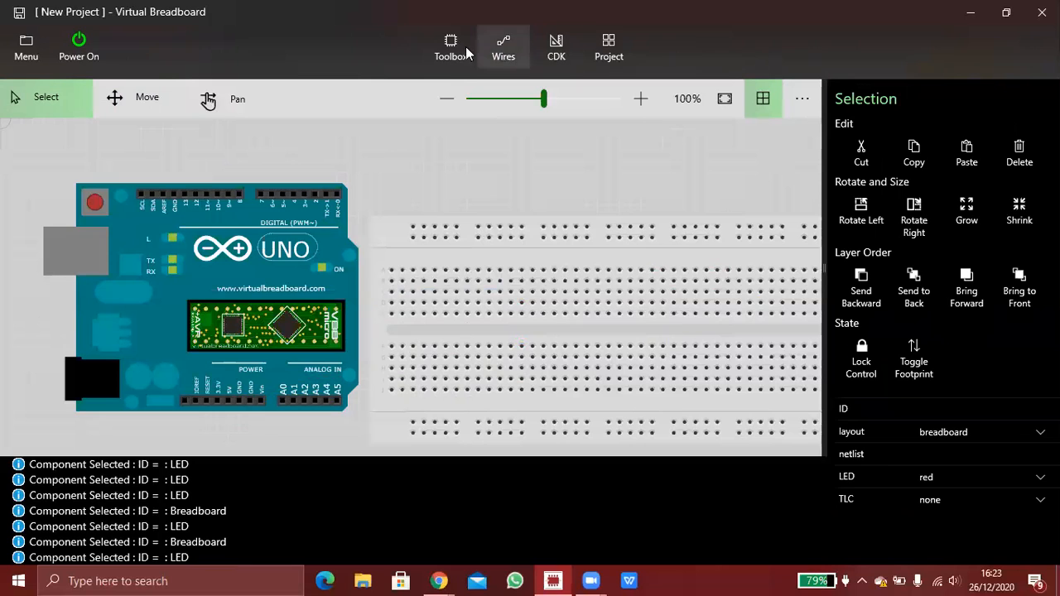
# Step: Add a buzzer to the breadboard with both its legs in the lower terminal block
pyautogui.click(439, 52)
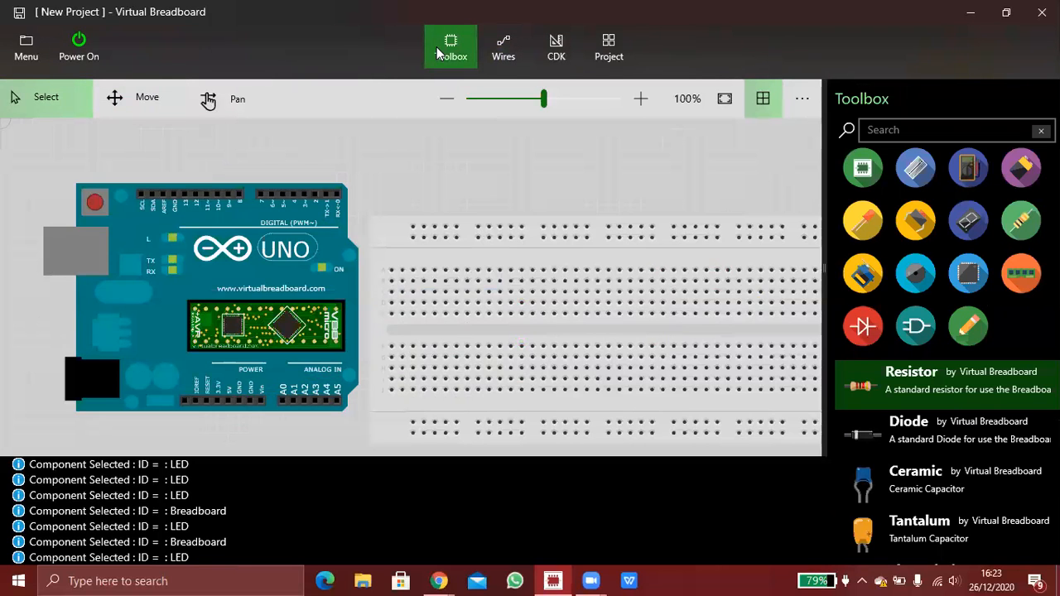
pyautogui.click(917, 282)
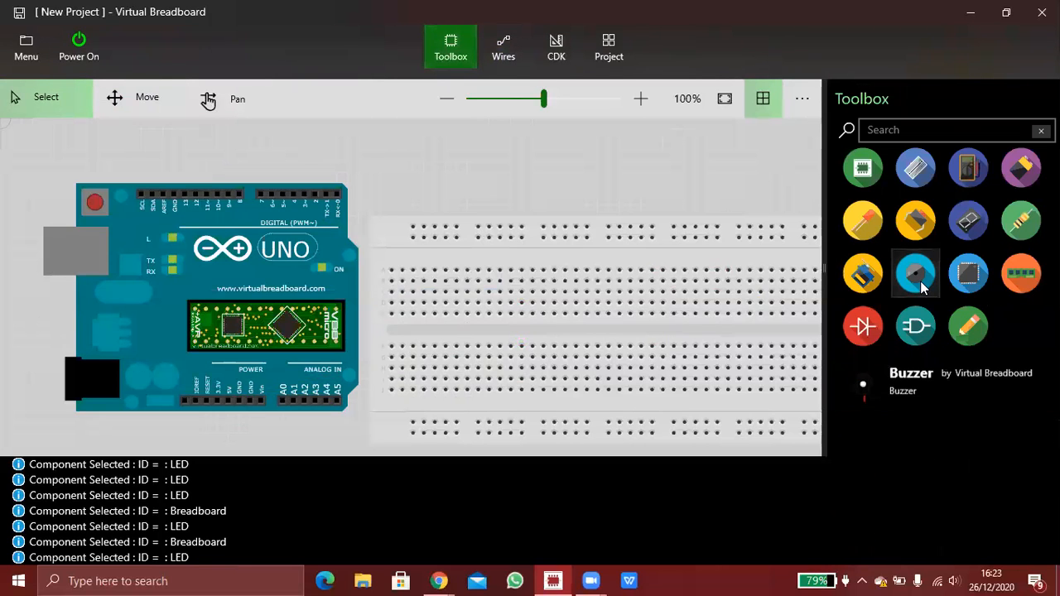
pyautogui.moveTo(910, 381); pyautogui.dragTo(432, 219)
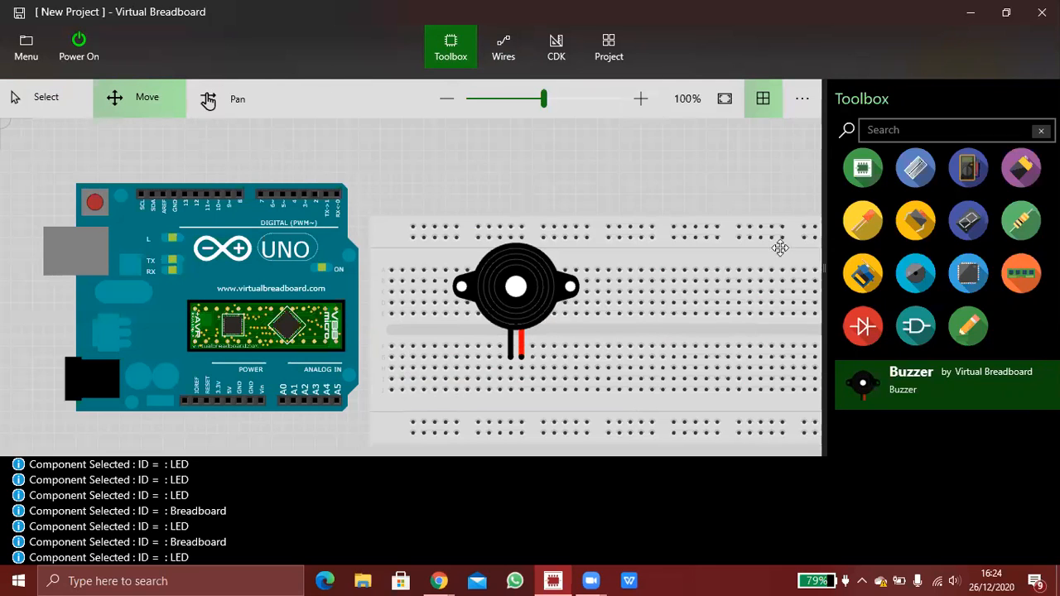
# Step: Add a standard resistor to the lower terminal block with its left lead in the column of the buzzer's red leg
pyautogui.click(1021, 221)
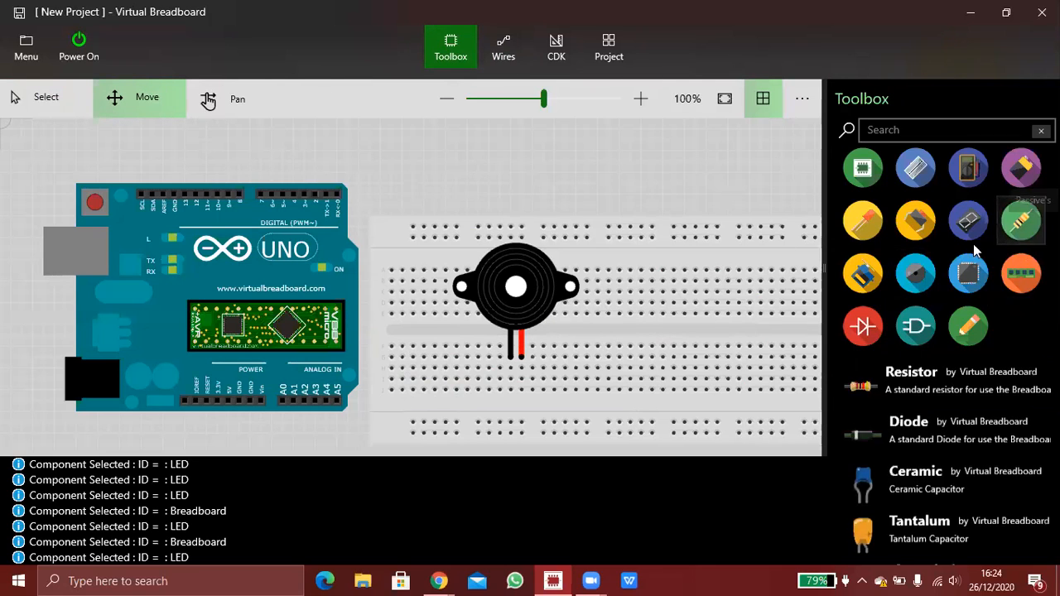
pyautogui.click(936, 379)
pyautogui.moveTo(934, 379); pyautogui.dragTo(526, 380)
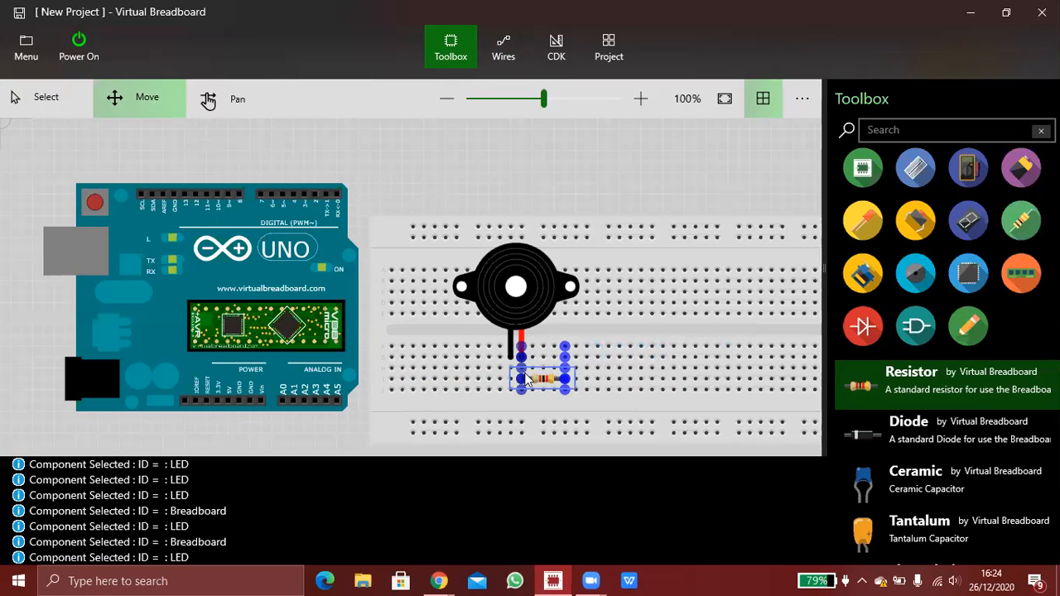
pyautogui.click(573, 347)
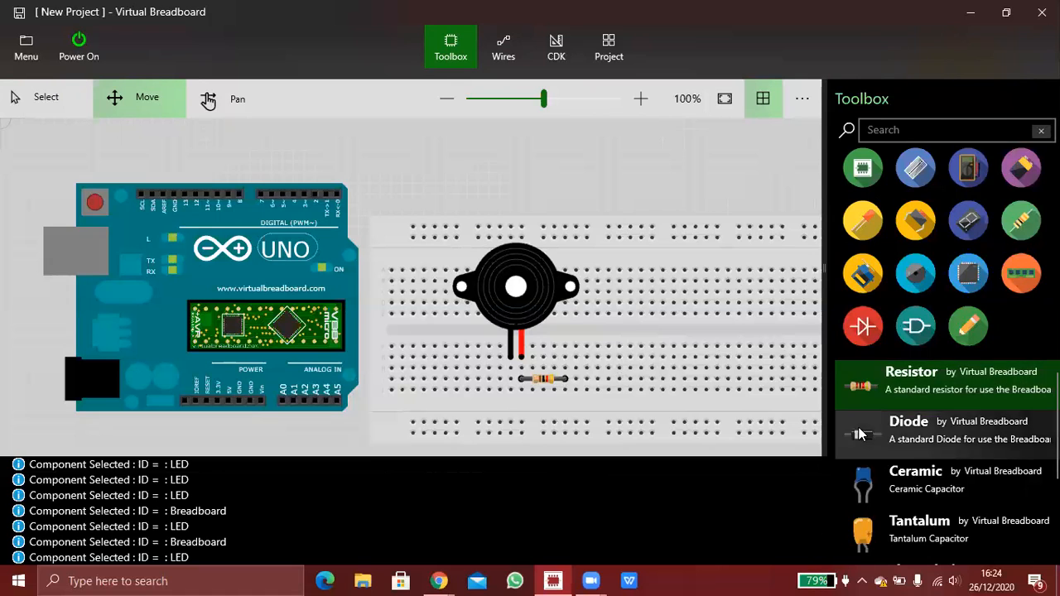
# Step: Connect a brown wire from the column holding the resistor's right lead to the UNO's 5V pin
pyautogui.click(503, 48)
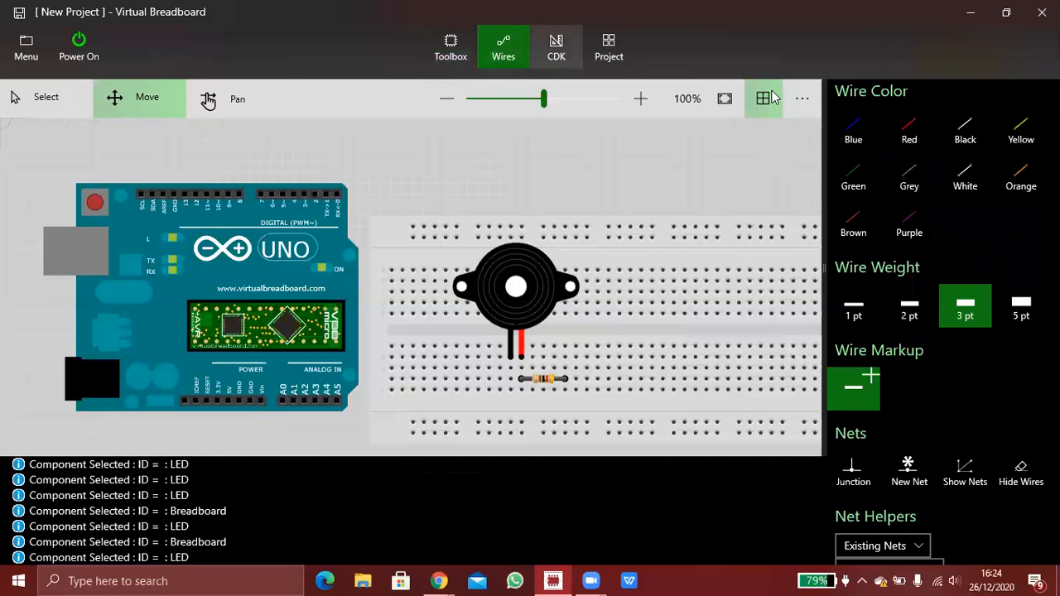
pyautogui.click(854, 225)
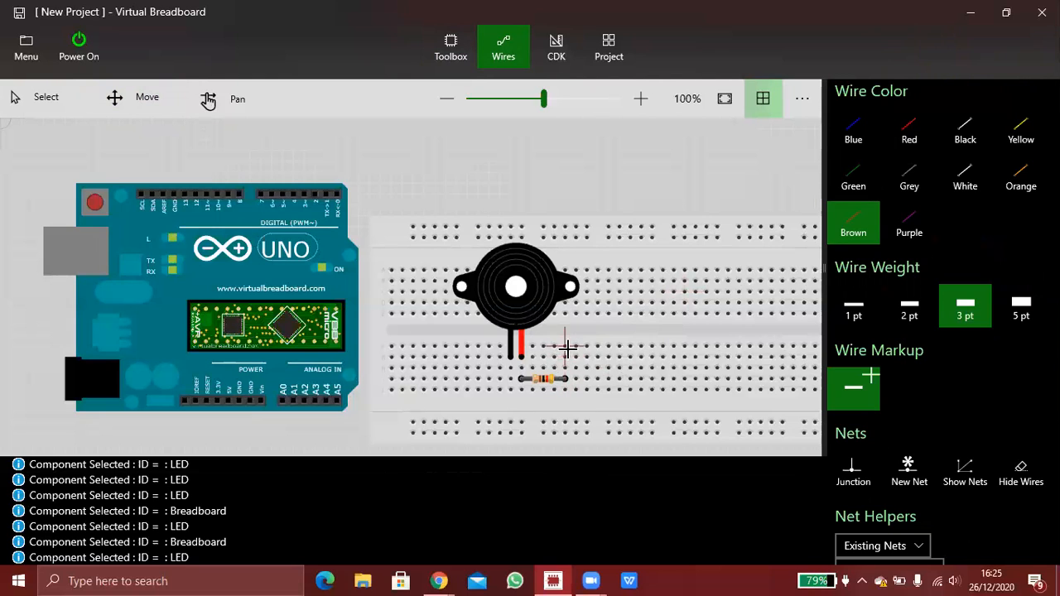
pyautogui.moveTo(565, 385)
pyautogui.mouseDown()
pyautogui.moveTo(594, 364)
pyautogui.moveTo(632, 272)
pyautogui.moveTo(610, 227)
pyautogui.moveTo(596, 385)
pyautogui.moveTo(469, 431)
pyautogui.moveTo(392, 426)
pyautogui.moveTo(295, 438)
pyautogui.moveTo(230, 404)
pyautogui.mouseUp()
pyautogui.click(229, 402)
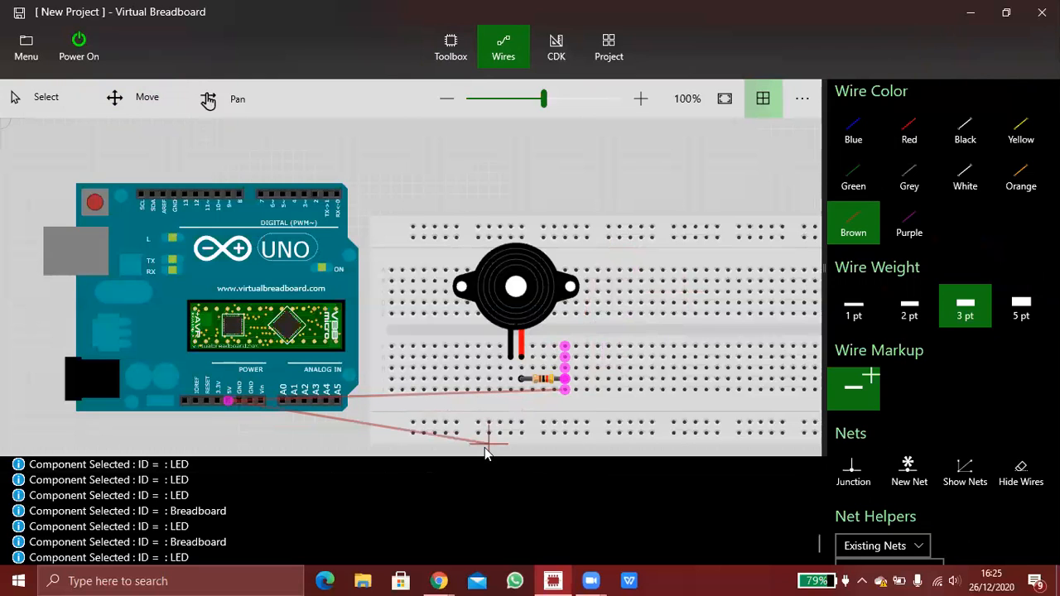
pyautogui.press('Escape')
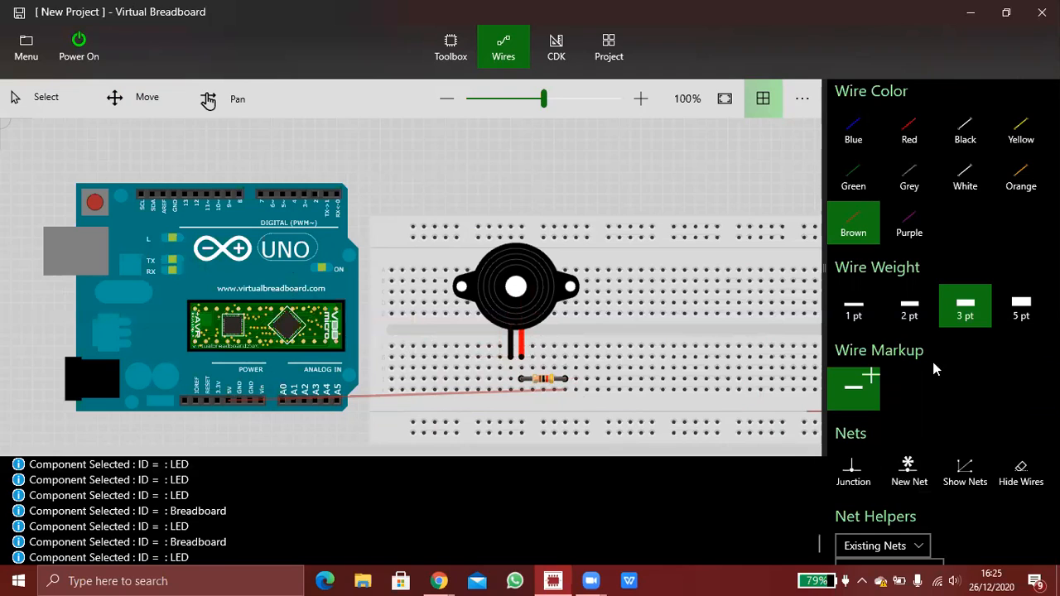
# Step: Connect a blue wire from the column holding the buzzer's black leg to the UNO's GND pin beside pin 13
pyautogui.click(855, 141)
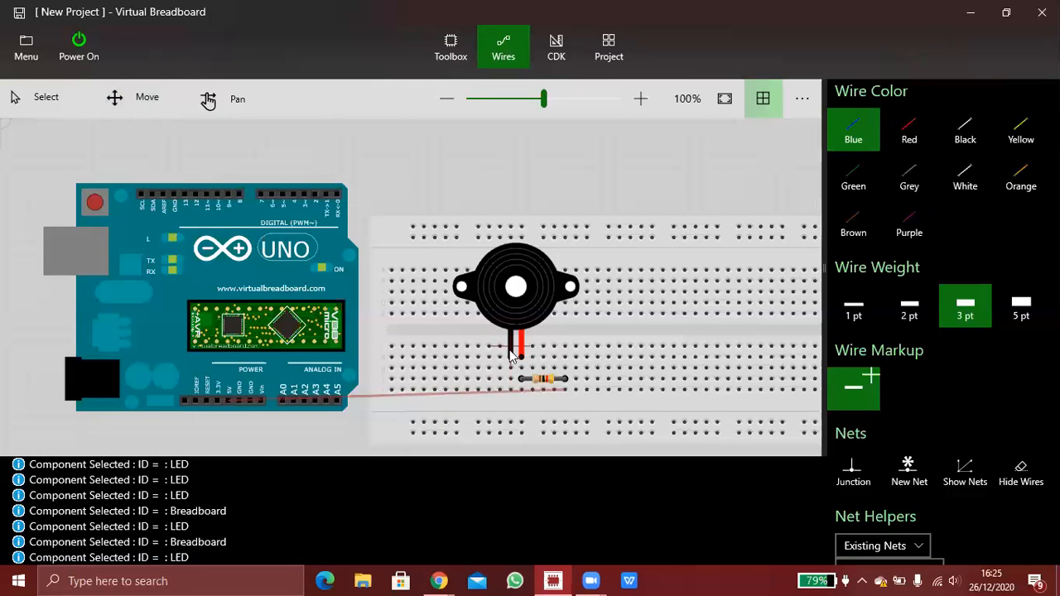
pyautogui.moveTo(510, 367)
pyautogui.mouseDown()
pyautogui.moveTo(445, 339)
pyautogui.moveTo(421, 273)
pyautogui.moveTo(306, 157)
pyautogui.moveTo(149, 193)
pyautogui.moveTo(175, 199)
pyautogui.mouseUp()
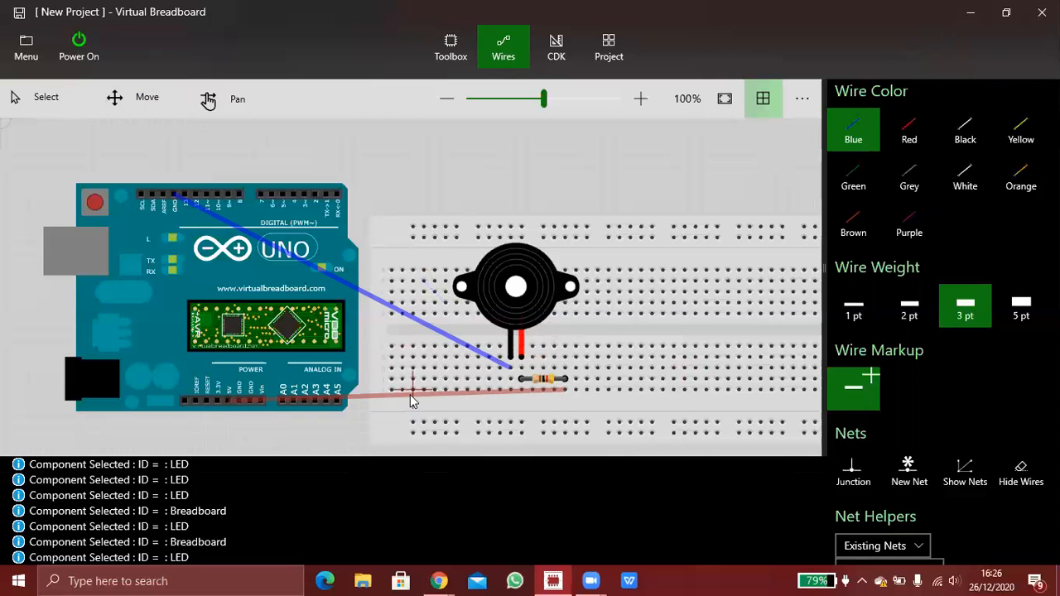
pyautogui.hotkey('ctrl', 'z')
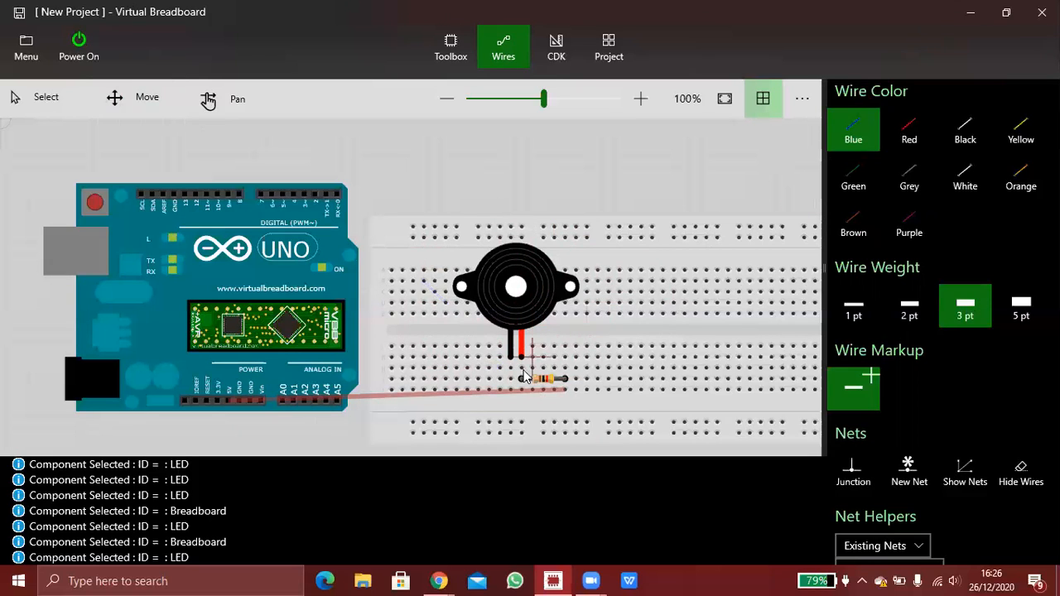
pyautogui.moveTo(508, 369); pyautogui.dragTo(609, 294)
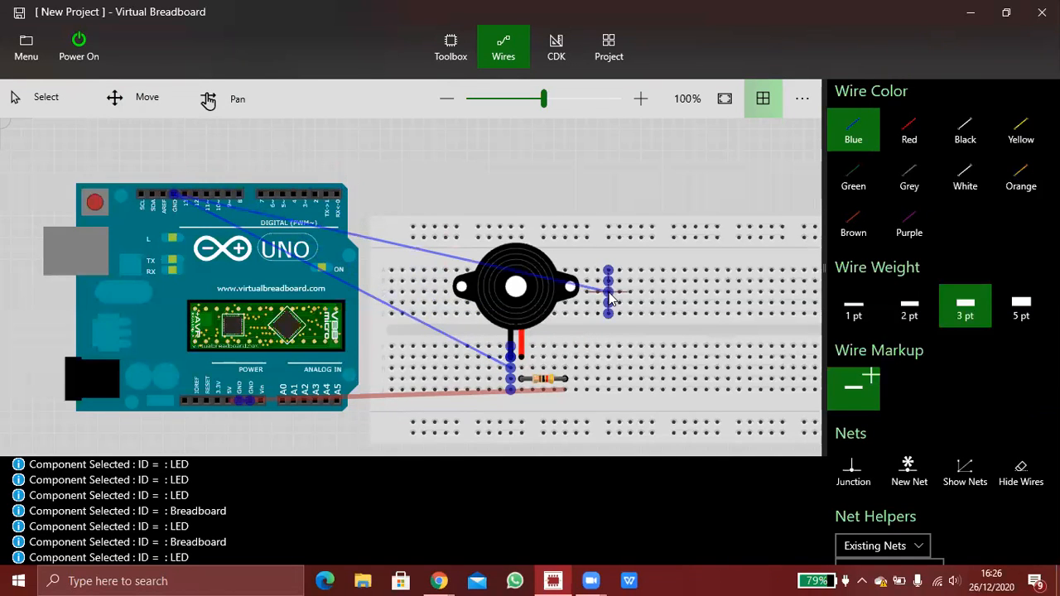
pyautogui.rightClick(608, 296)
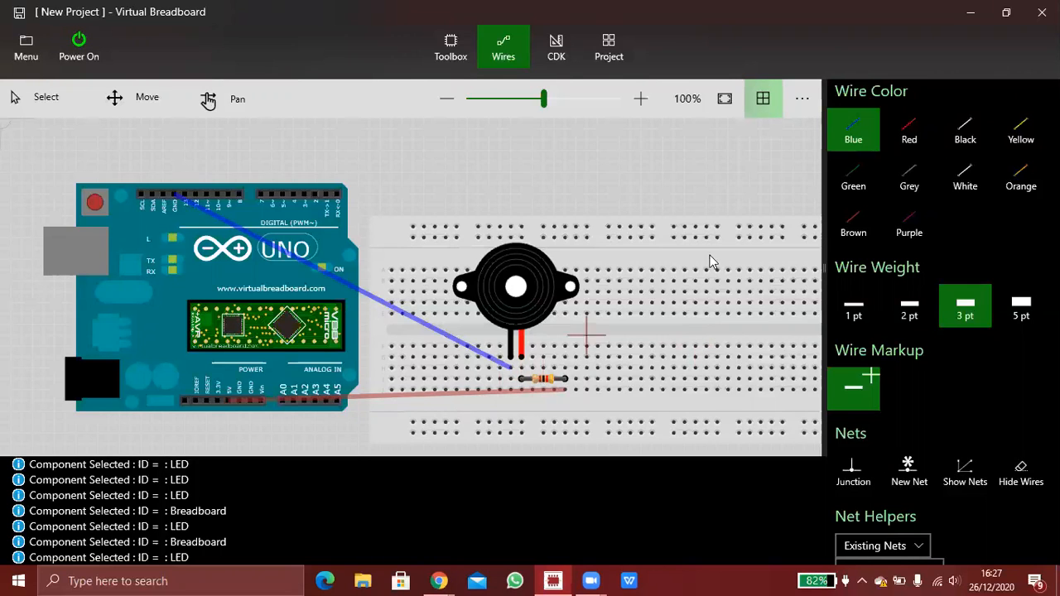
# Step: Add a potentiometer to the breadboard with its three legs in the upper terminal block, beside the buzzer
pyautogui.click(463, 57)
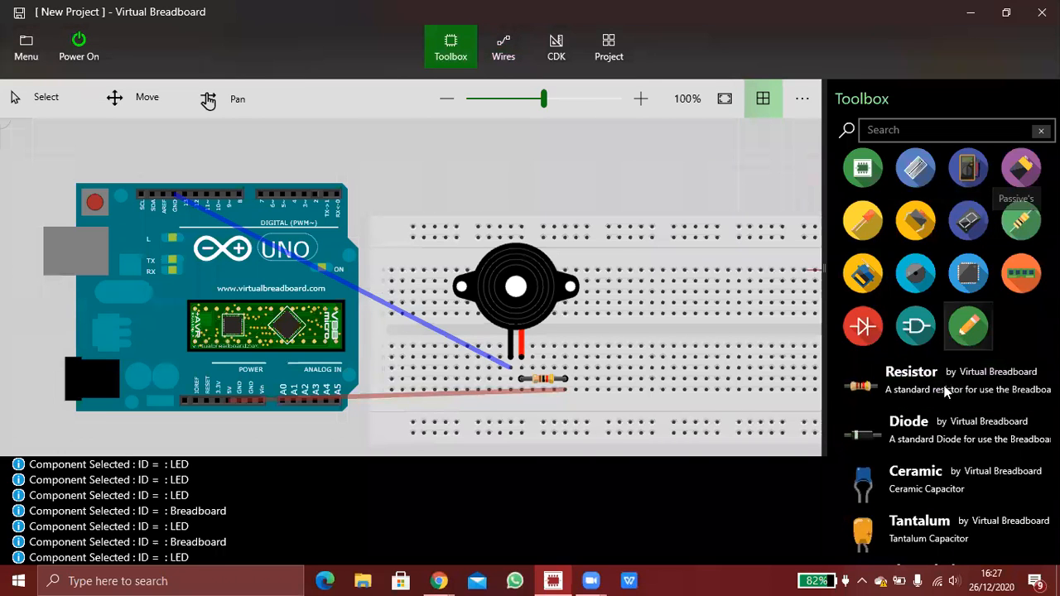
pyautogui.scroll(-3, 944, 439)
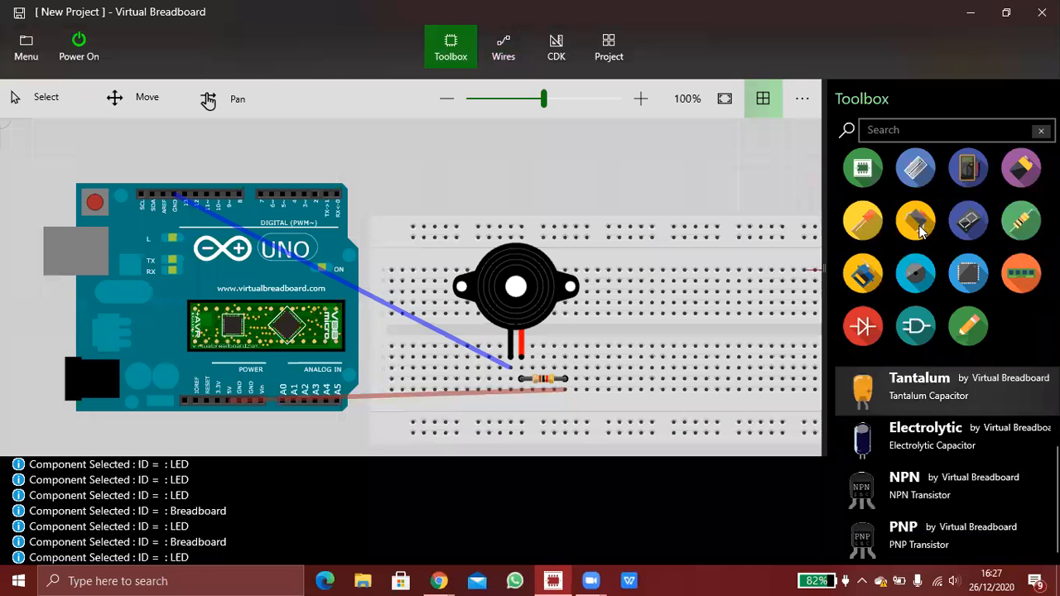
pyautogui.scroll(-6, 920, 433)
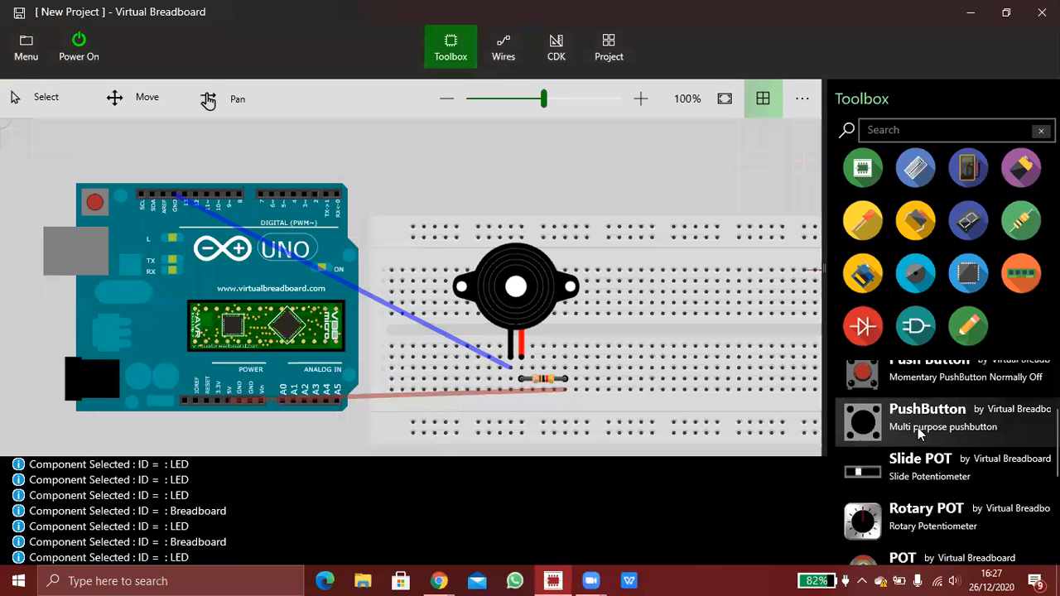
pyautogui.scroll(-2, 917, 429)
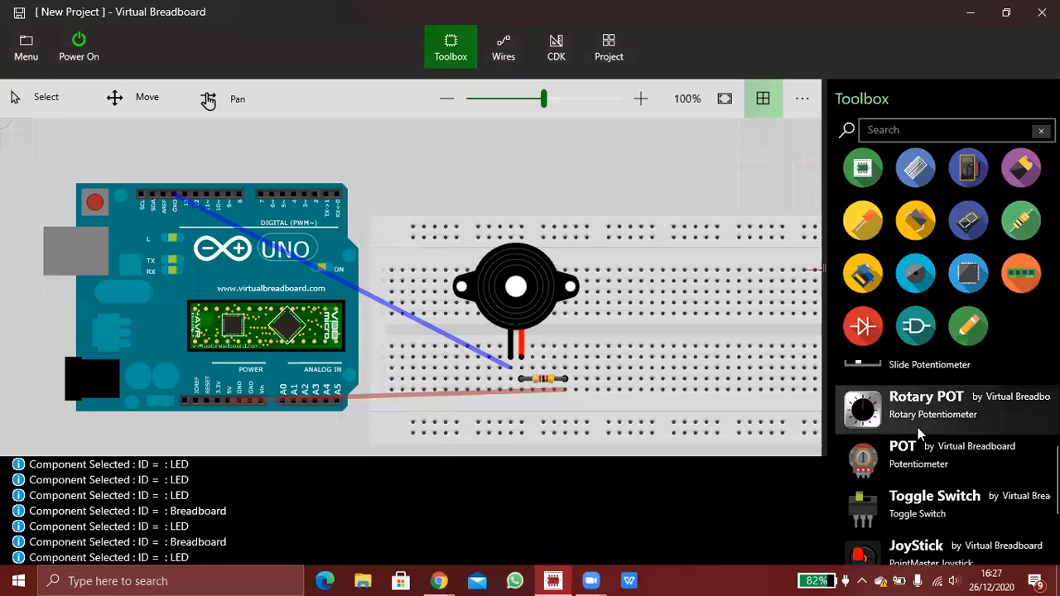
pyautogui.click(872, 472)
pyautogui.moveTo(865, 458); pyautogui.dragTo(674, 233)
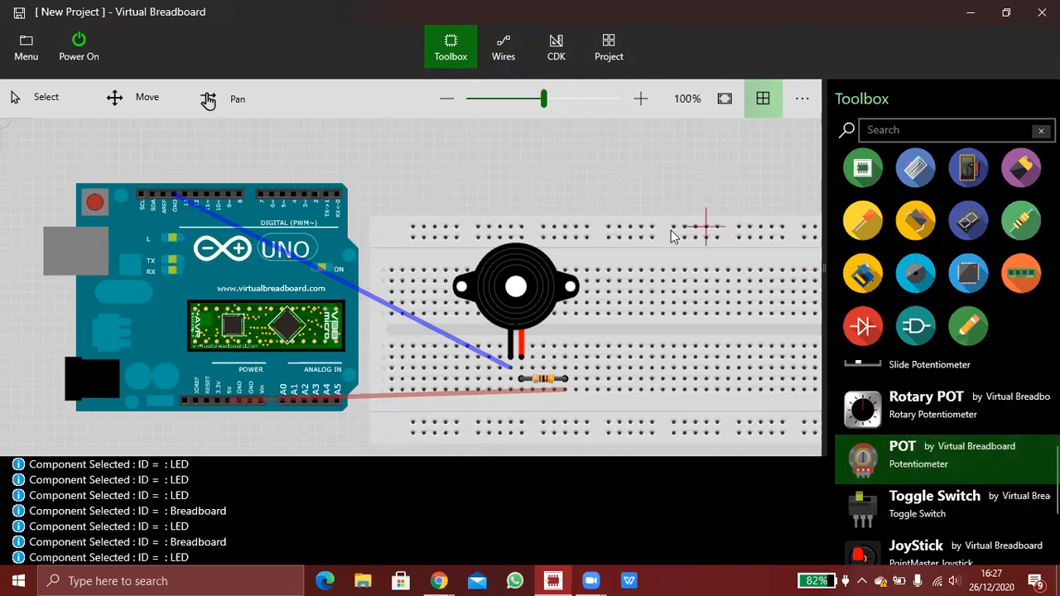
pyautogui.moveTo(654, 177); pyautogui.dragTo(594, 168)
pyautogui.click(595, 169)
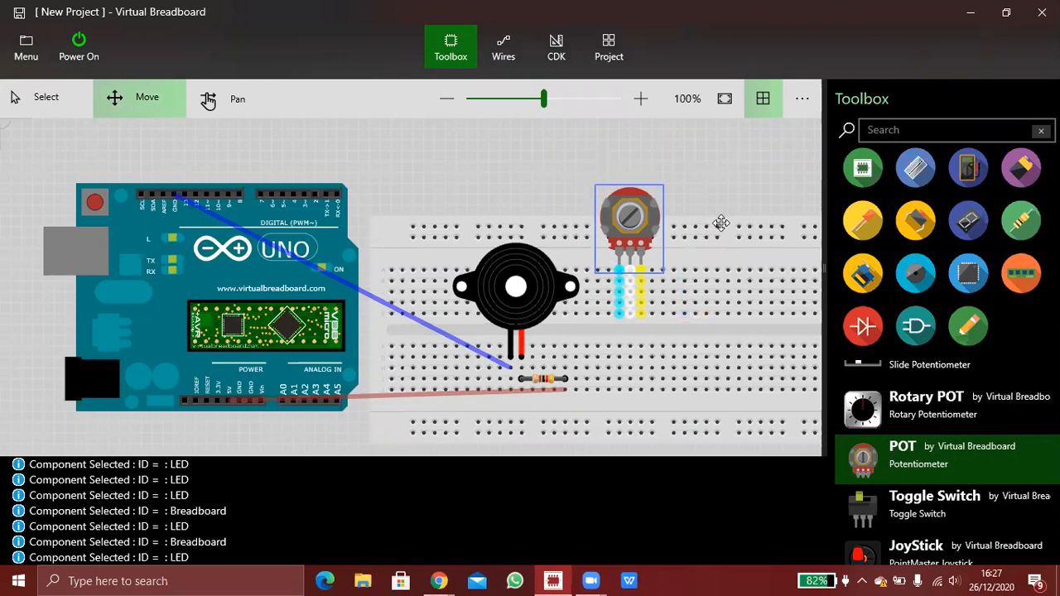
pyautogui.click(679, 175)
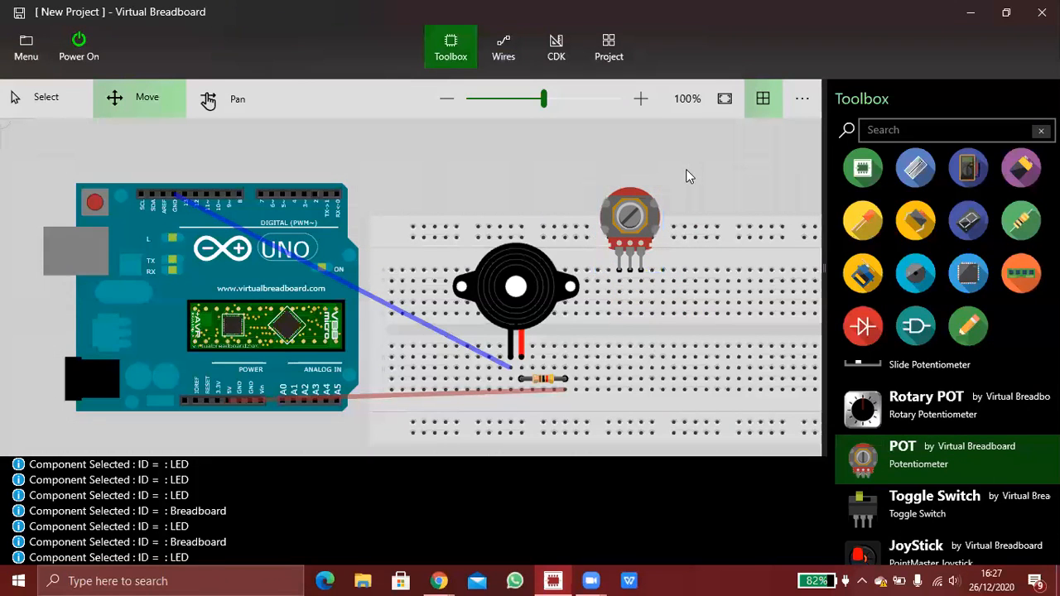
# Step: Try the potentiometer rotated left over the upper terminal block beside the buzzer, and rotate it back to the right
pyautogui.click(647, 210)
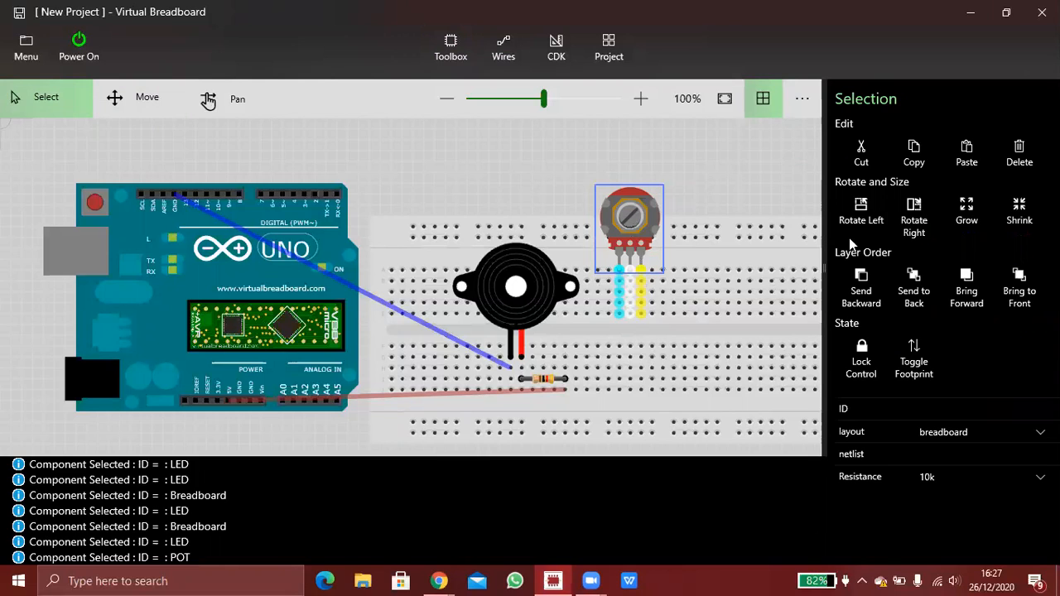
pyautogui.click(857, 212)
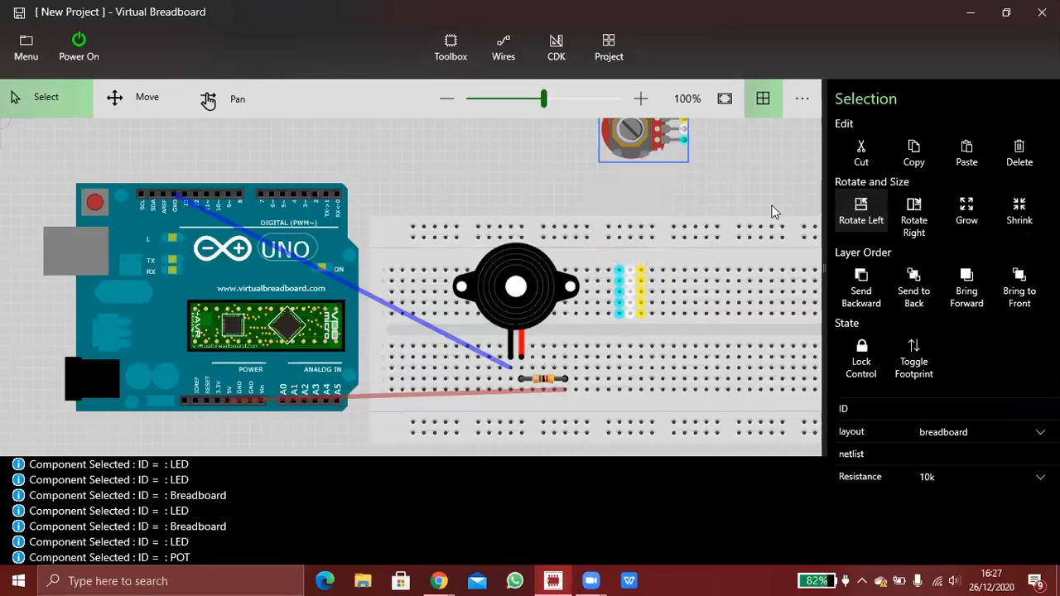
pyautogui.click(140, 96)
pyautogui.moveTo(631, 134); pyautogui.dragTo(643, 292)
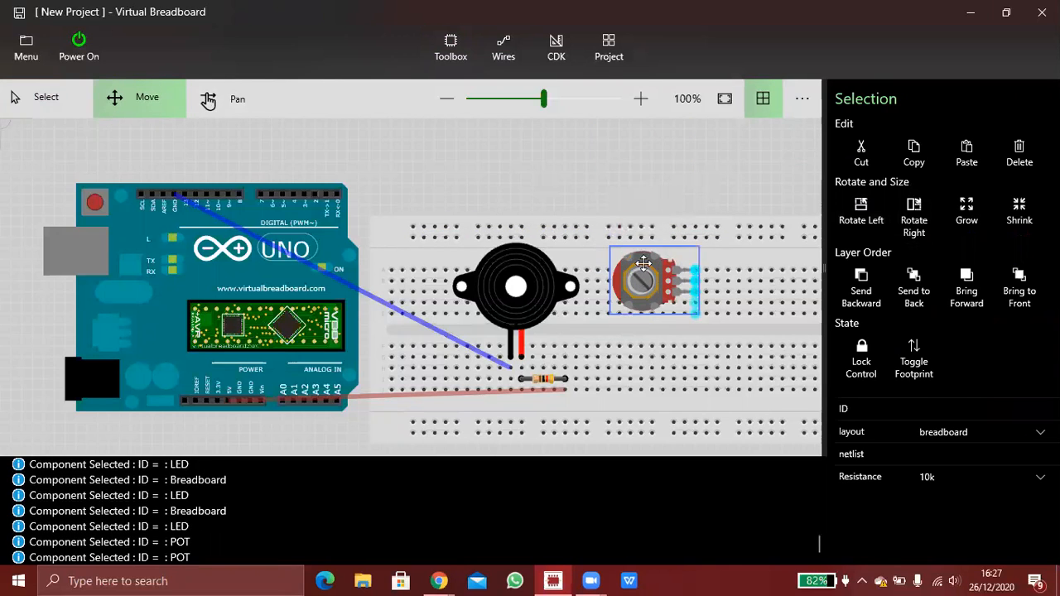
pyautogui.click(641, 169)
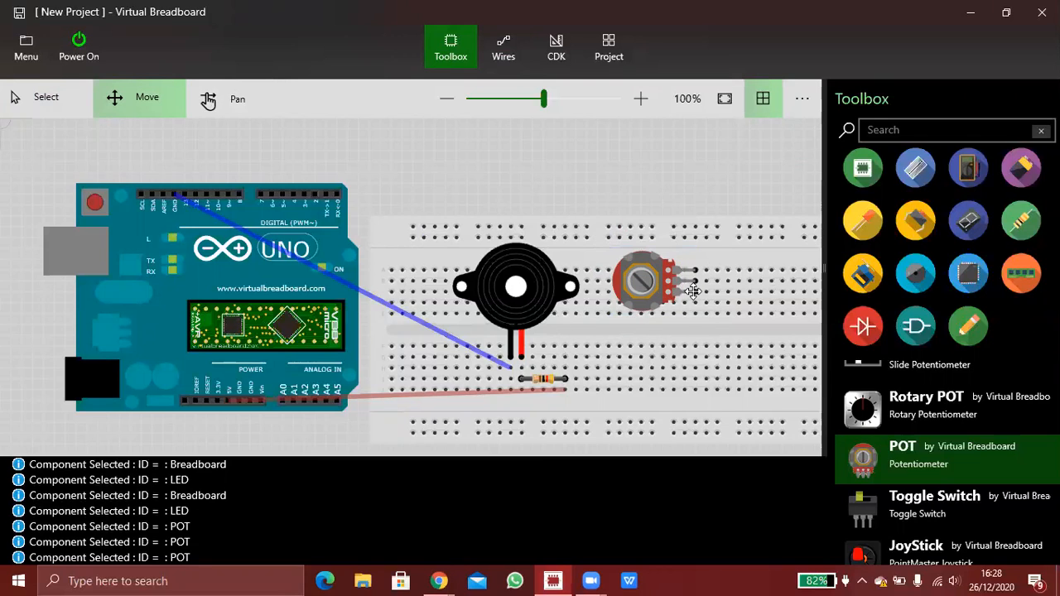
pyautogui.click(644, 282)
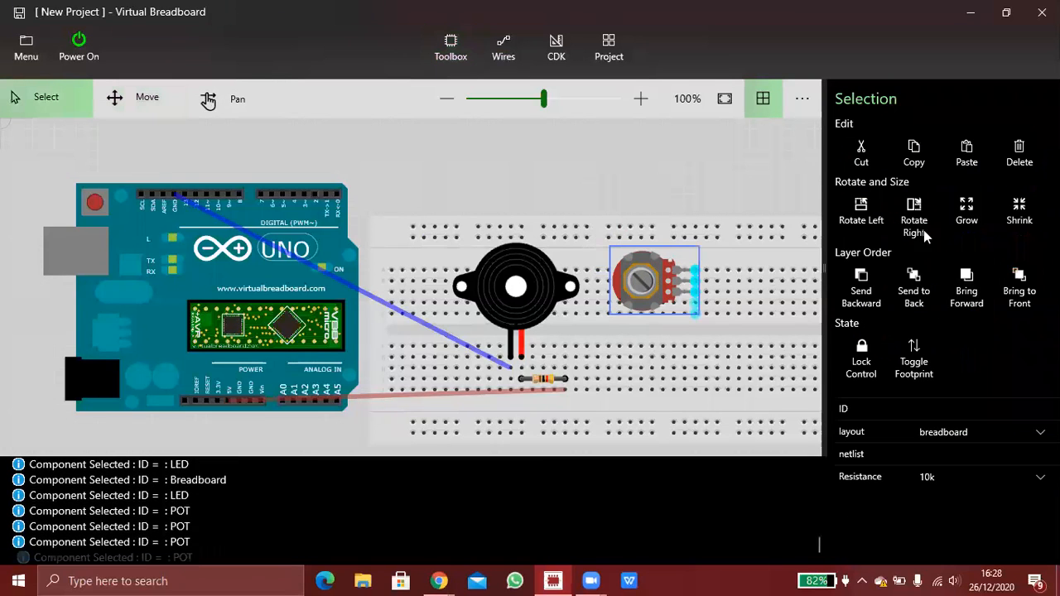
pyautogui.click(901, 212)
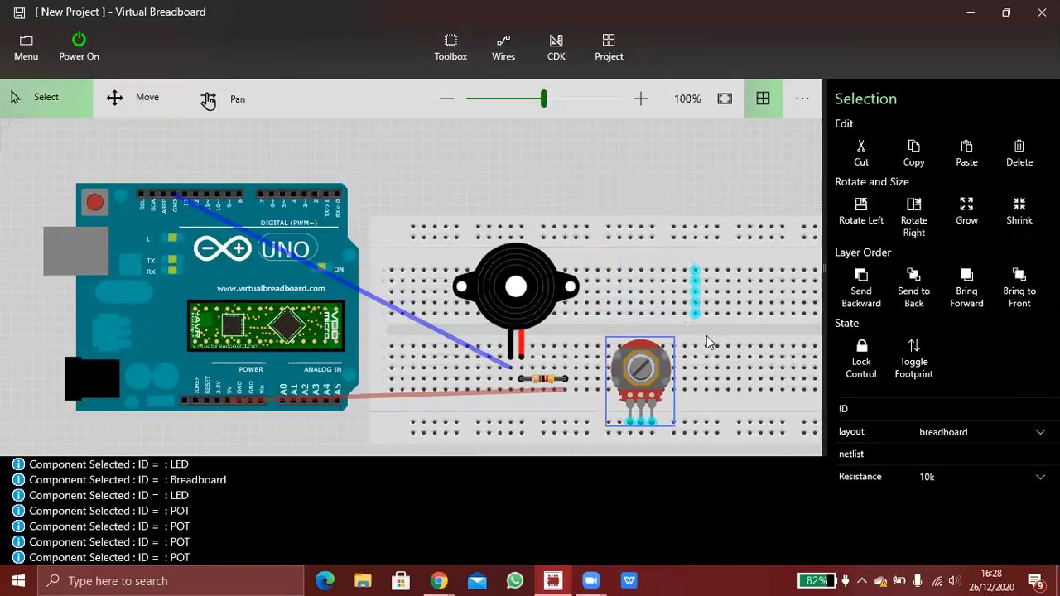
pyautogui.click(636, 370)
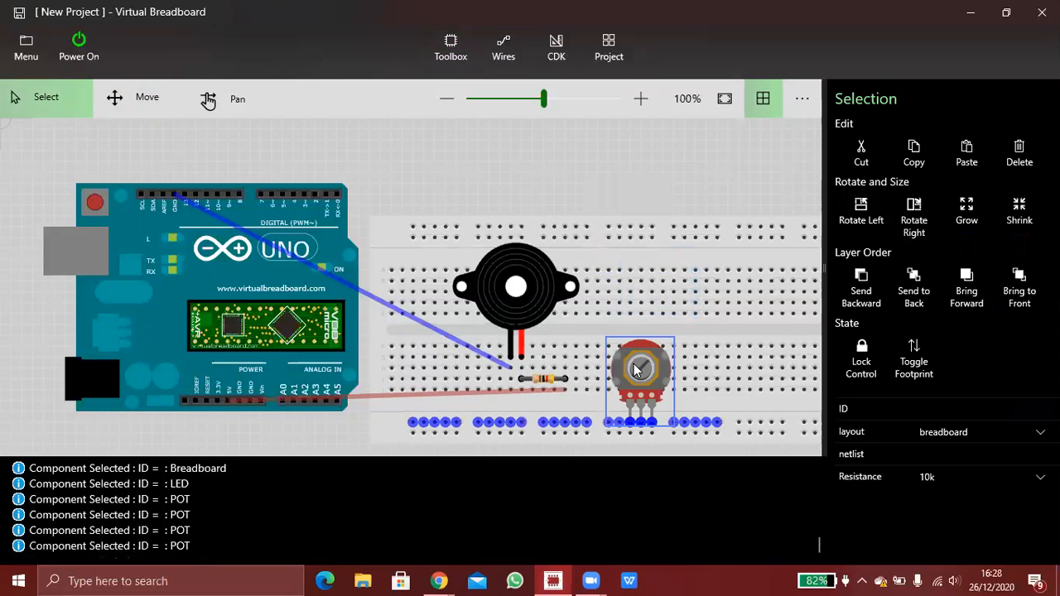
# Step: Move the potentiometer so its three legs sit in the lower terminal block, just past the resistor's right lead
pyautogui.click(142, 98)
pyautogui.moveTo(668, 387); pyautogui.dragTo(620, 326)
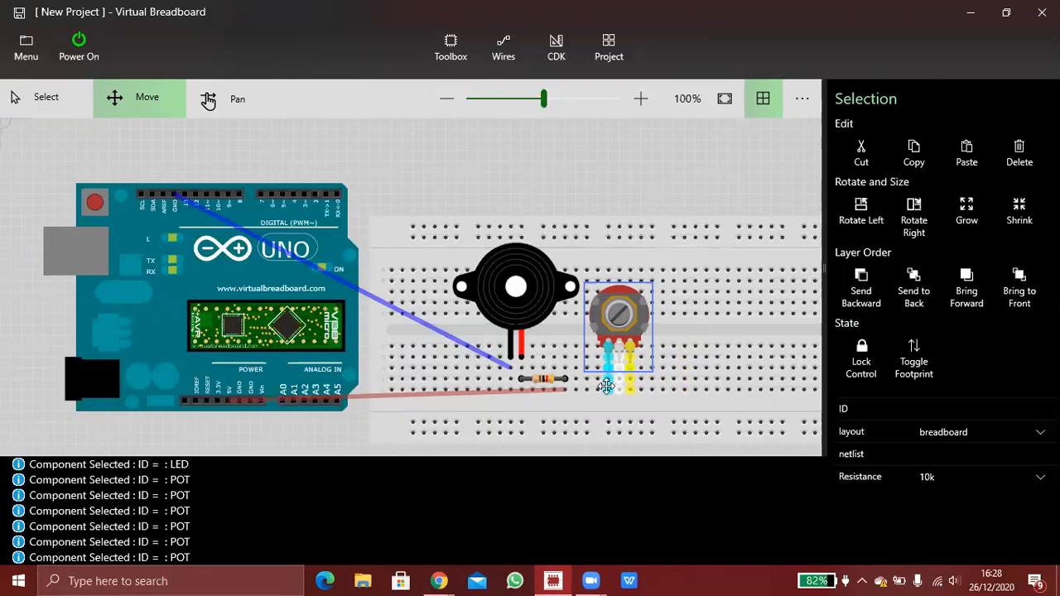
pyautogui.click(606, 386)
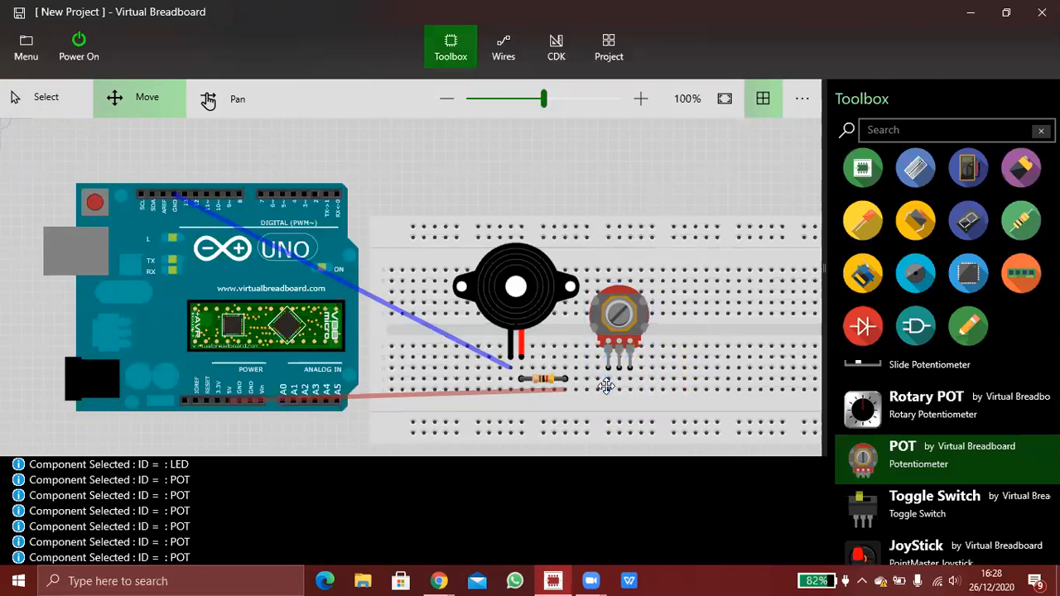
# Step: Delete the resistor and the brown wire that runs to the UNO's 5V pin
pyautogui.click(551, 383)
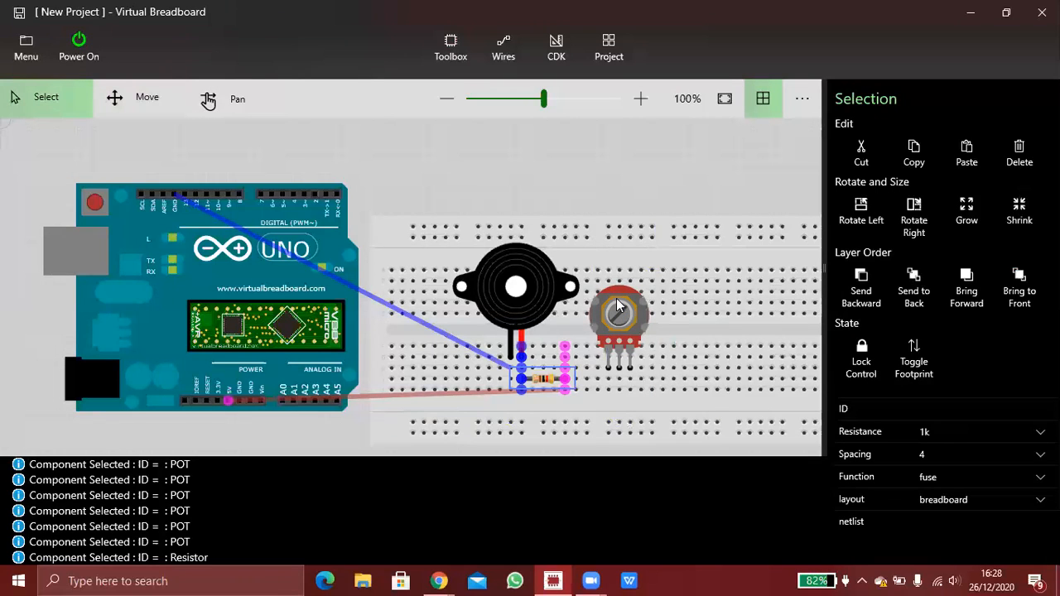
pyautogui.press('Delete')
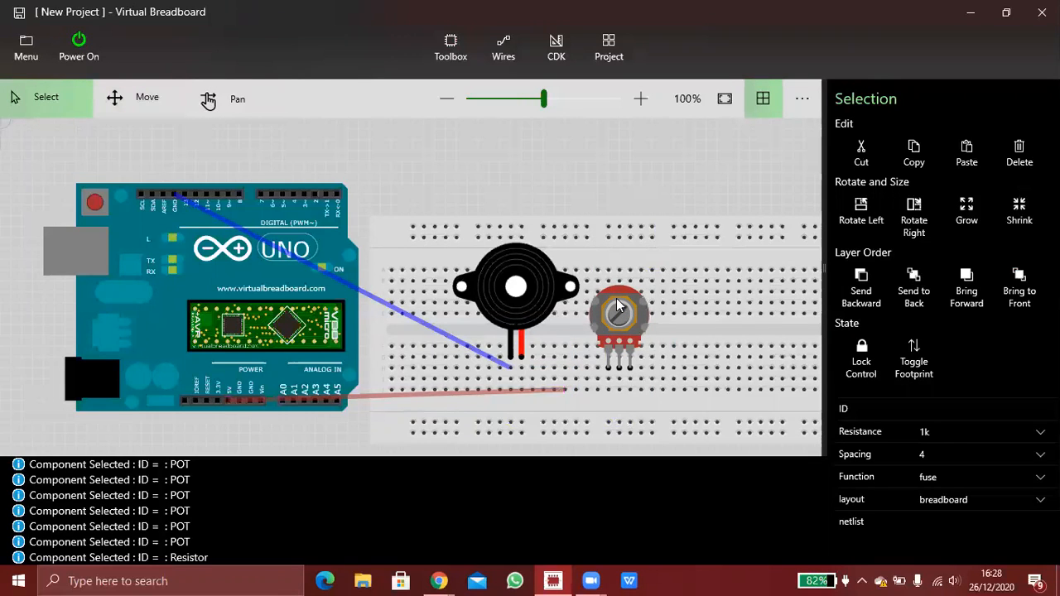
pyautogui.click(519, 391)
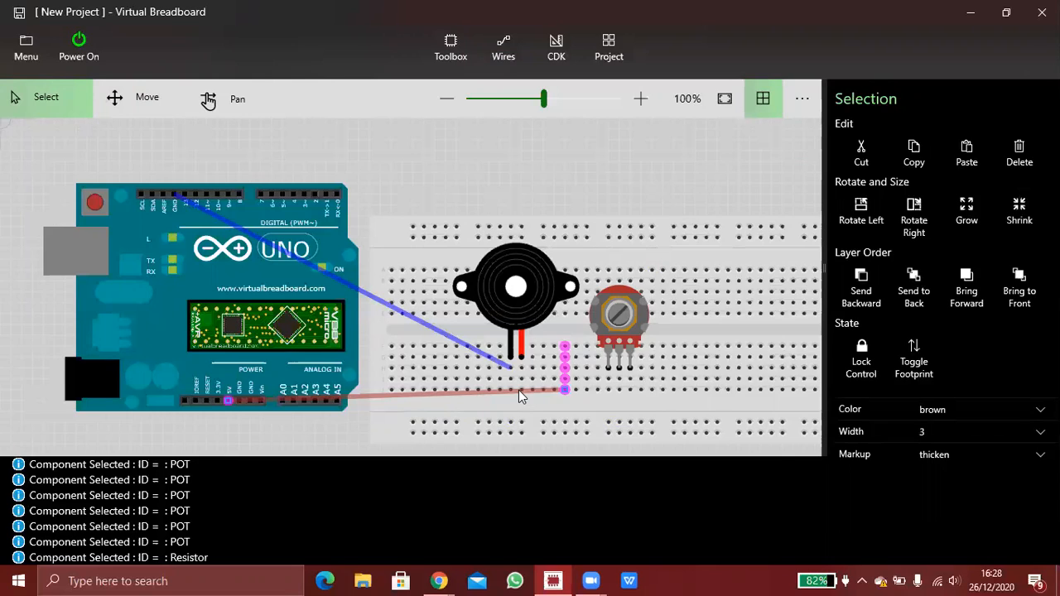
pyautogui.press('Delete')
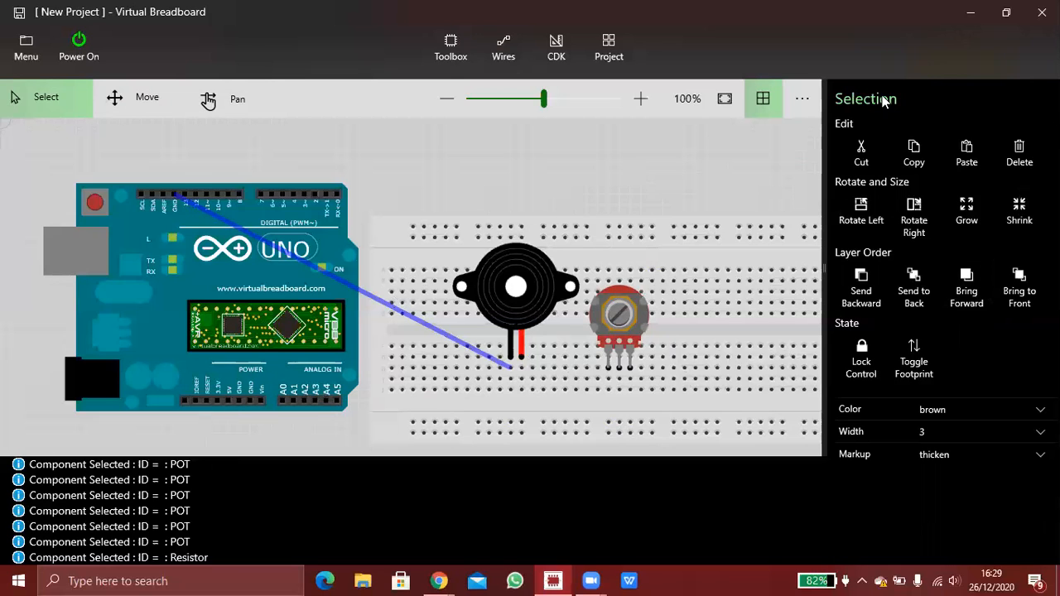
# Step: Connect a green wire from the UNO's 5V pin to the column of the potentiometer's middle leg
pyautogui.click(494, 43)
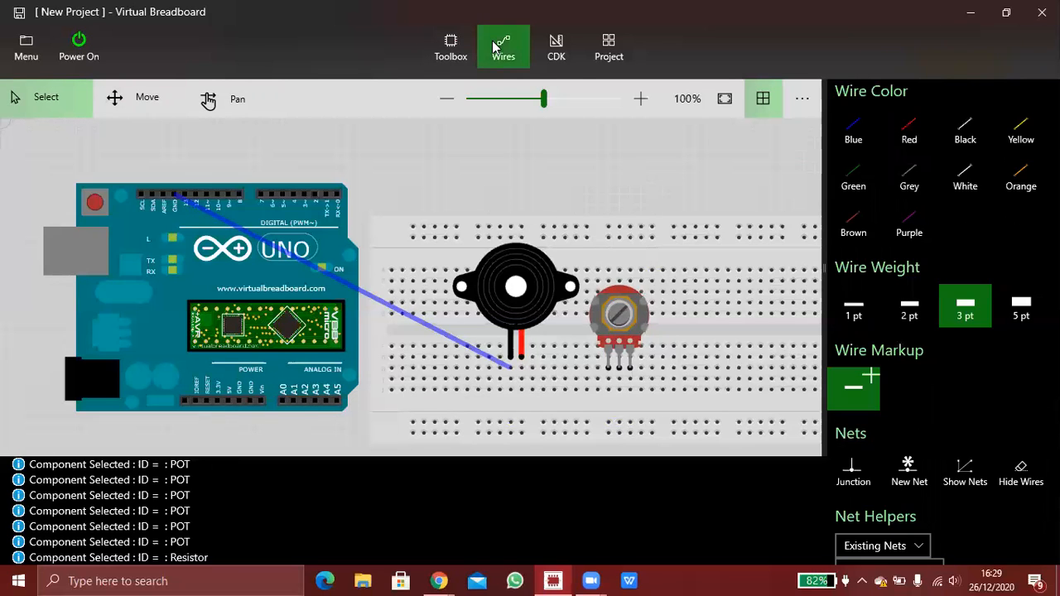
pyautogui.click(853, 178)
pyautogui.click(227, 401)
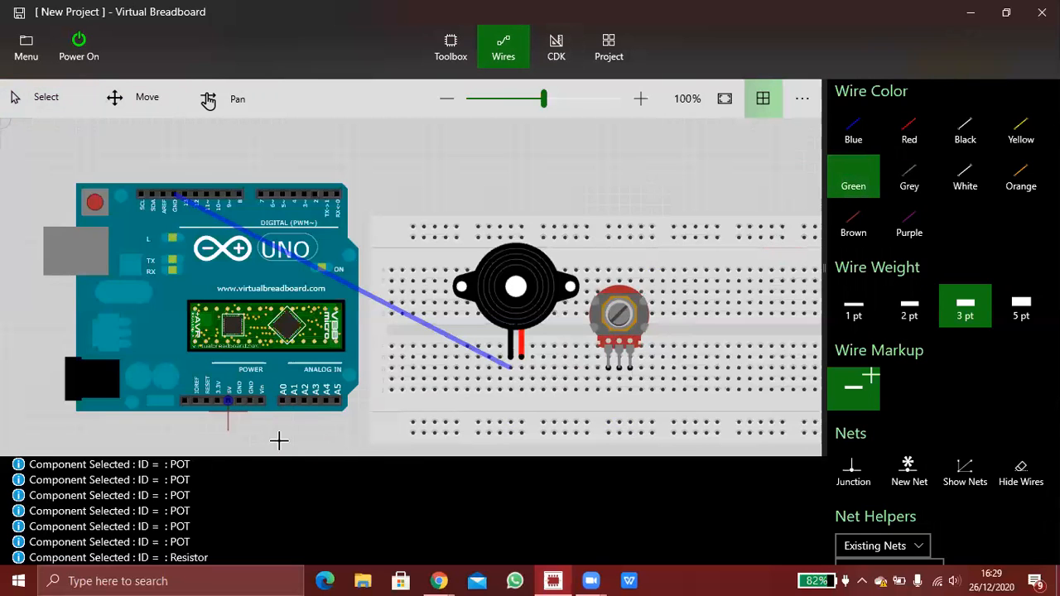
pyautogui.click(618, 390)
pyautogui.rightClick(626, 413)
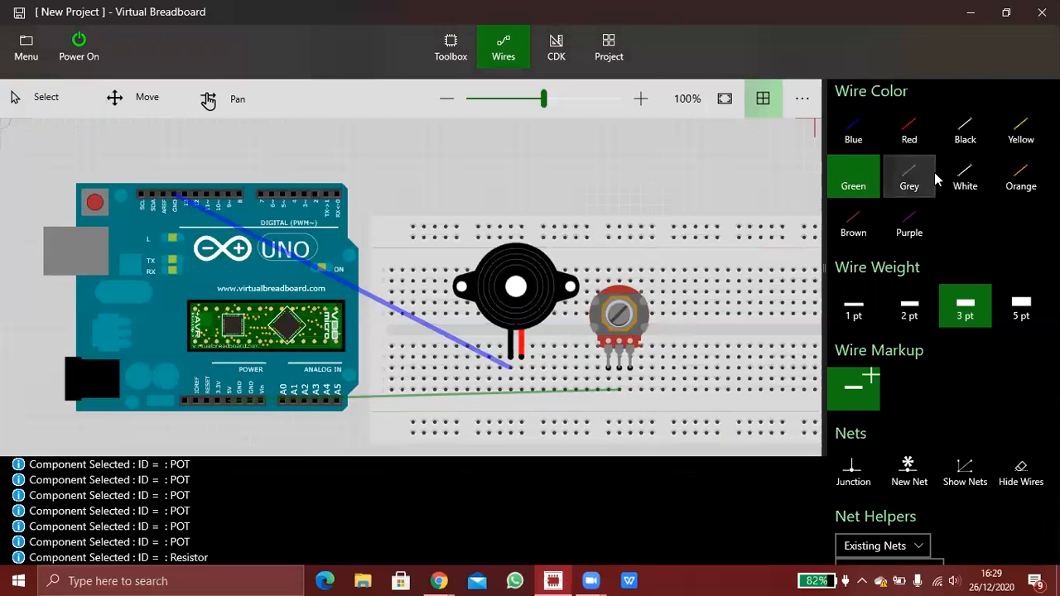
# Step: Try an orange wire between the columns of the potentiometer's left leg and the buzzer's red leg, and delete it
pyautogui.click(1031, 177)
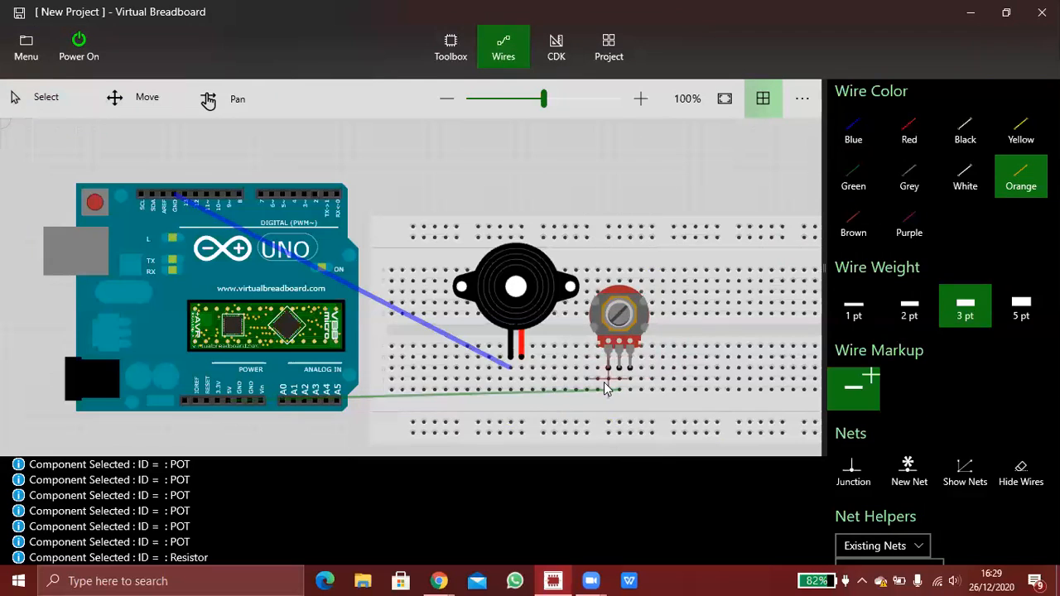
pyautogui.moveTo(606, 380); pyautogui.dragTo(643, 387)
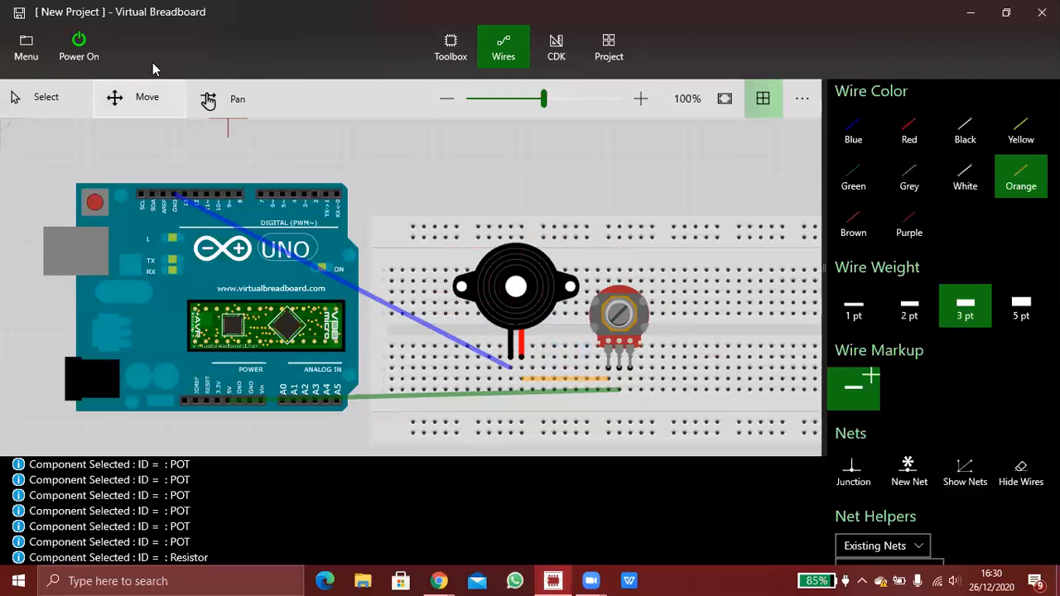
pyautogui.click(37, 98)
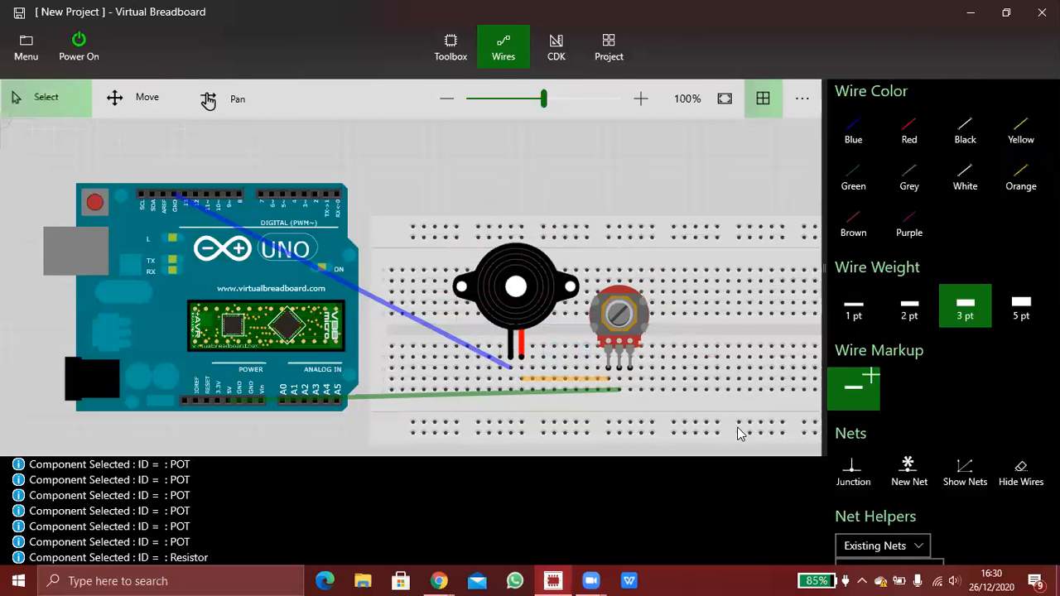
pyautogui.click(574, 379)
pyautogui.press('Delete')
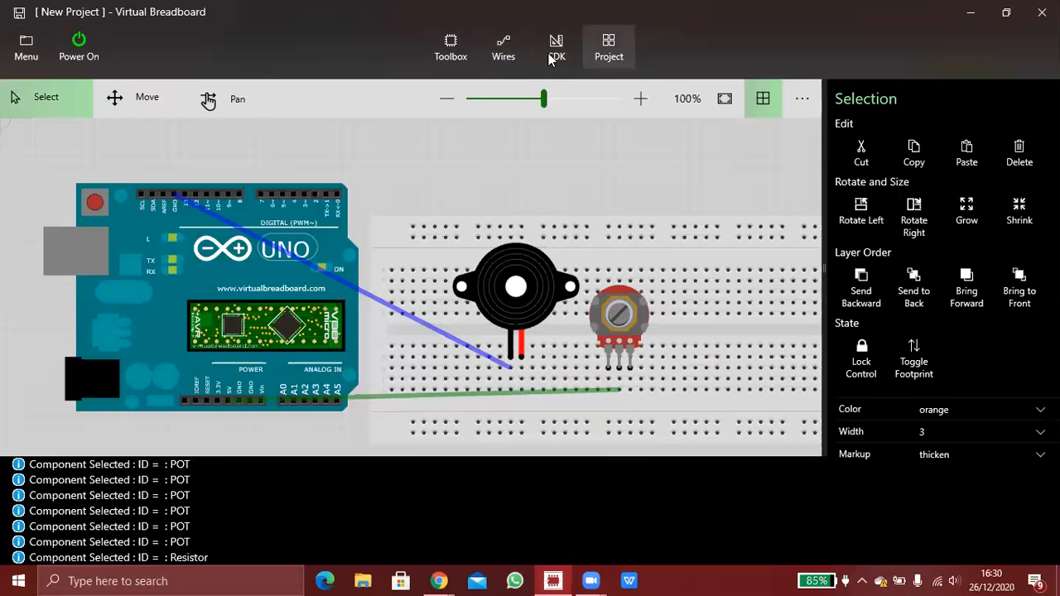
# Step: Connect an orange wire from the column of the potentiometer's right leg to the column of the buzzer's red leg
pyautogui.click(500, 48)
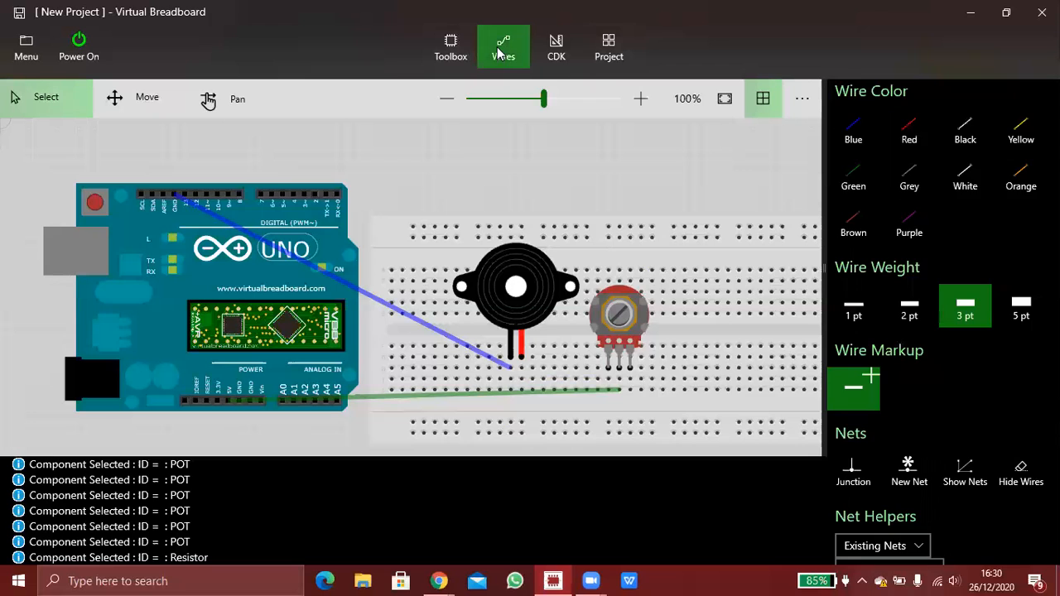
pyautogui.click(1015, 172)
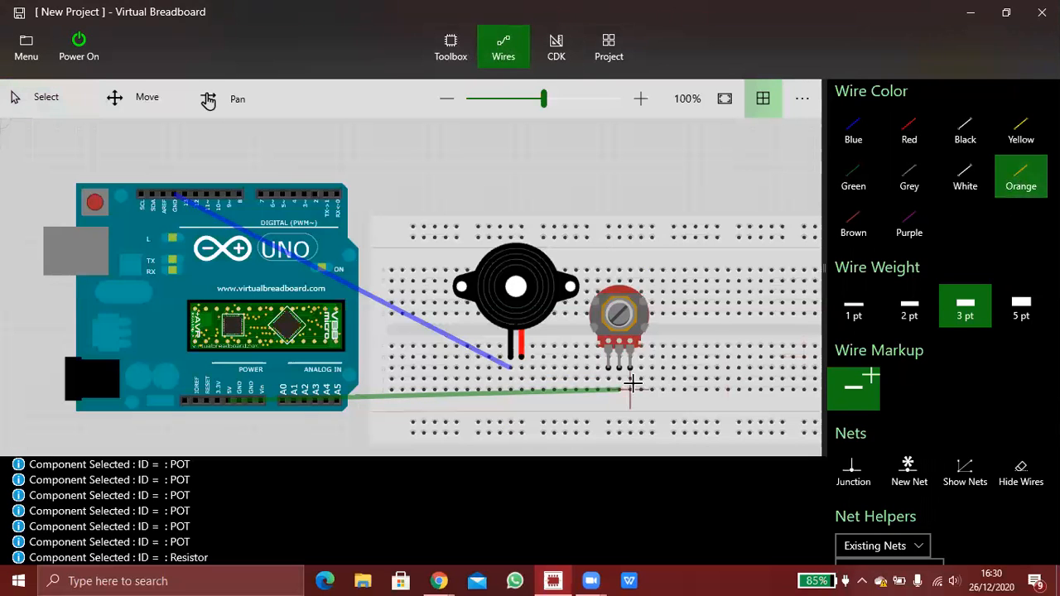
pyautogui.moveTo(630, 380)
pyautogui.mouseDown()
pyautogui.moveTo(425, 379)
pyautogui.moveTo(551, 380)
pyautogui.moveTo(520, 379)
pyautogui.mouseUp()
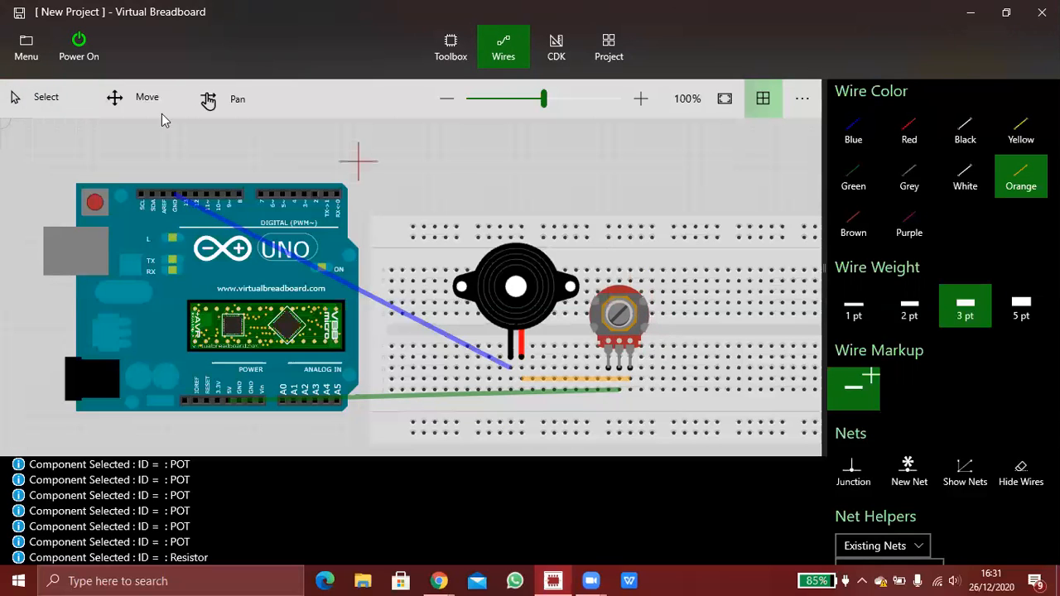
# Step: Delete the green wire between the UNO's 5V pin and the potentiometer's middle leg column
pyautogui.click(139, 99)
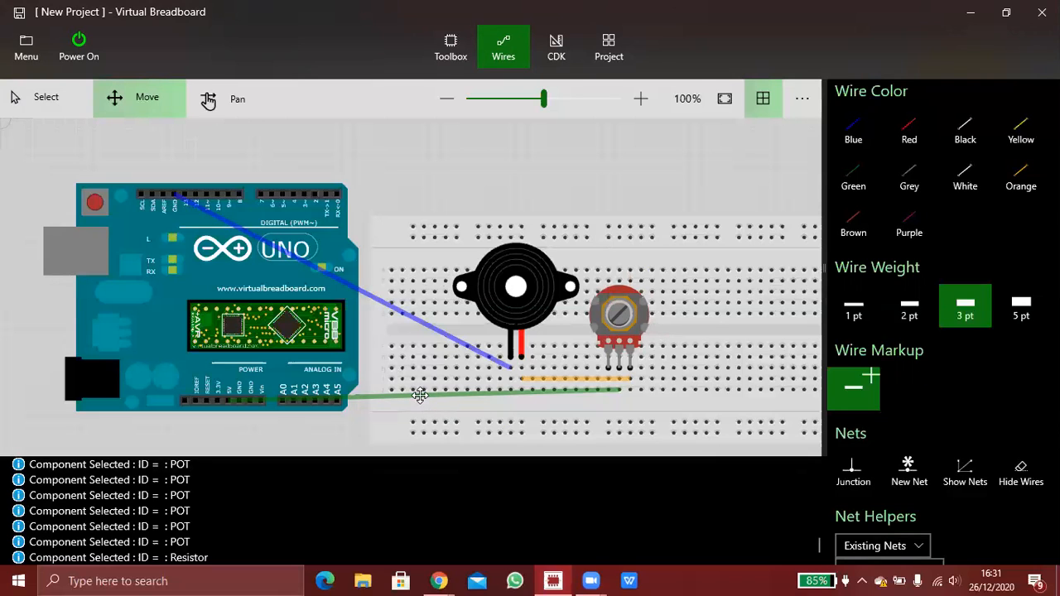
pyautogui.click(40, 101)
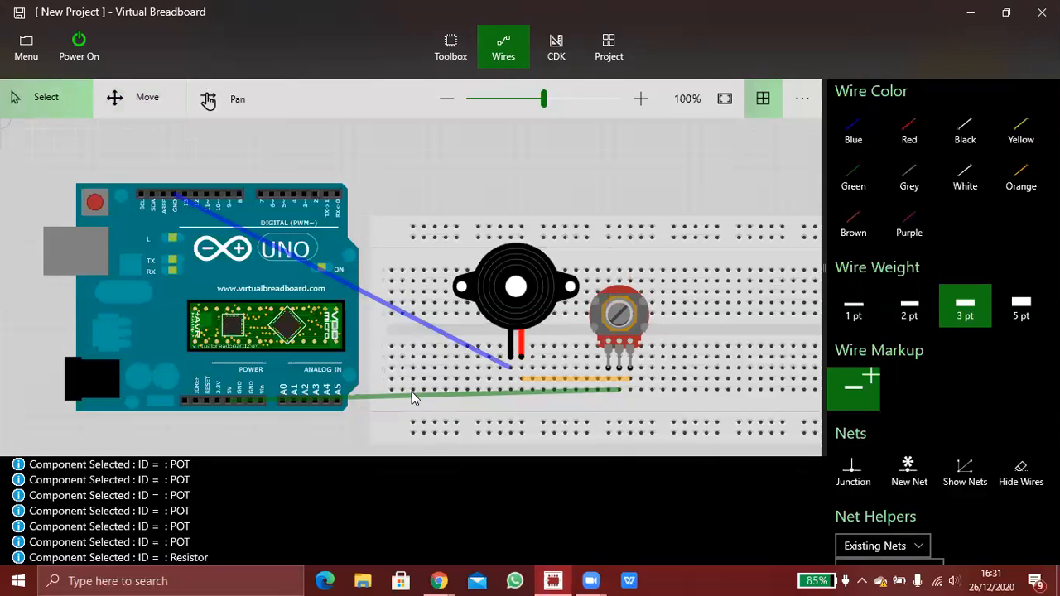
pyautogui.click(413, 397)
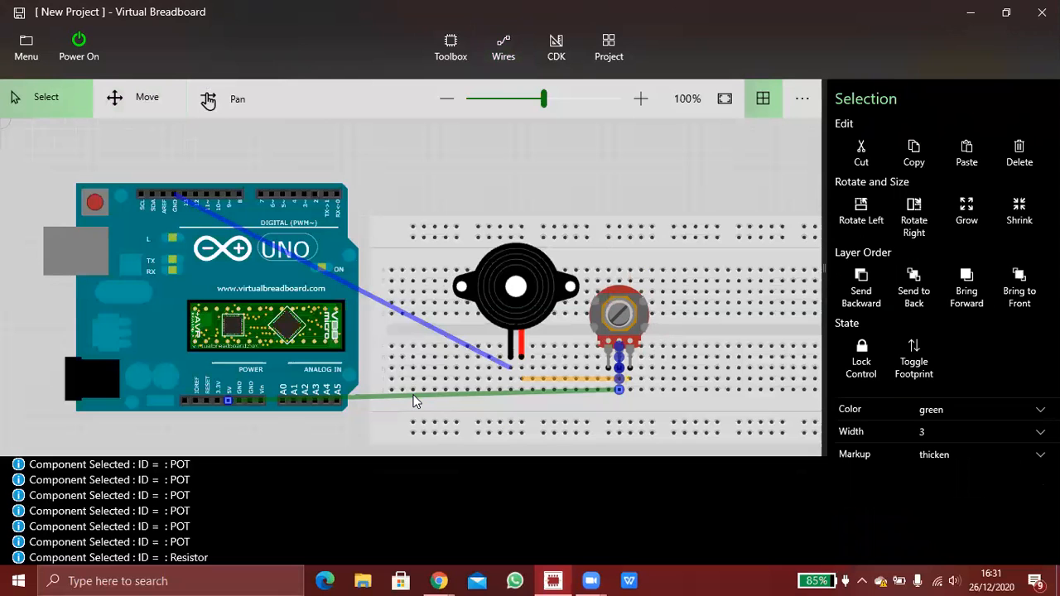
pyautogui.press('Delete')
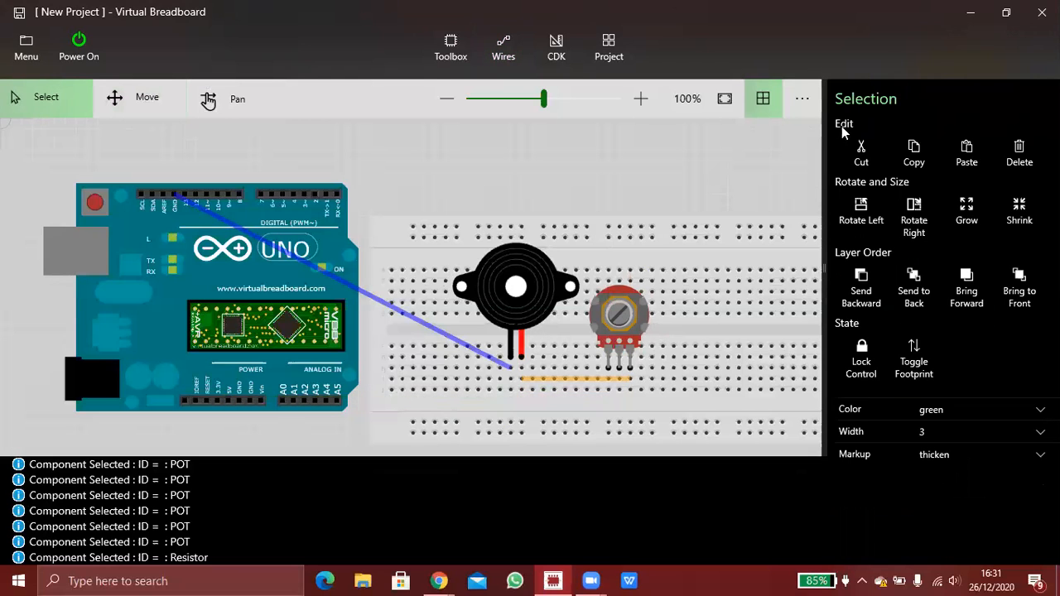
# Step: Connect a green wire from the UNO's 5V pin to the breadboard column of the potentiometer's left leg
pyautogui.click(509, 47)
pyautogui.click(853, 176)
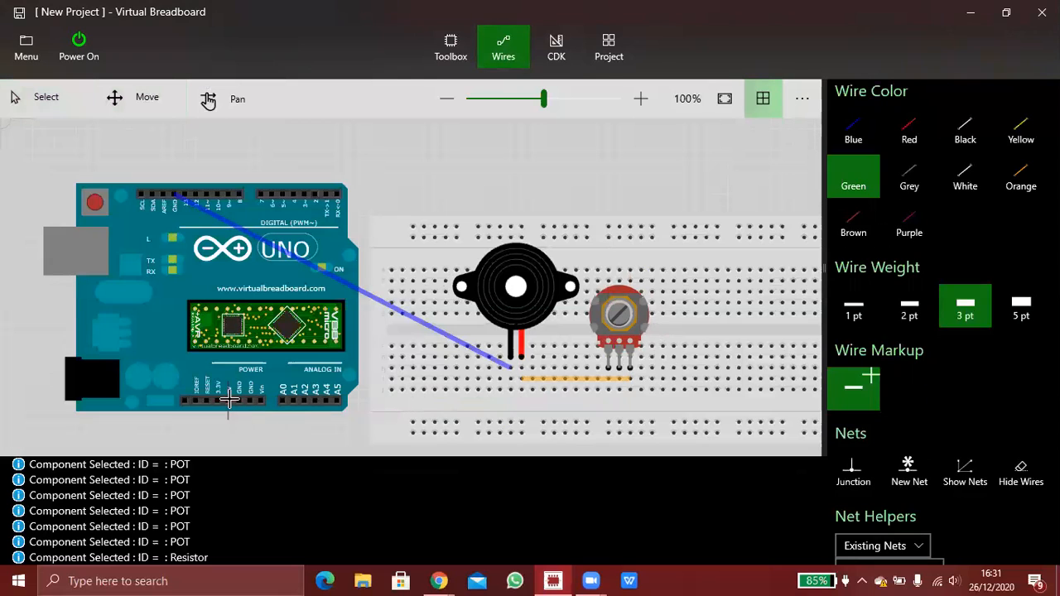
pyautogui.moveTo(227, 400)
pyautogui.mouseDown()
pyautogui.moveTo(339, 440)
pyautogui.moveTo(546, 429)
pyautogui.moveTo(638, 398)
pyautogui.moveTo(631, 368)
pyautogui.moveTo(608, 393)
pyautogui.mouseUp()
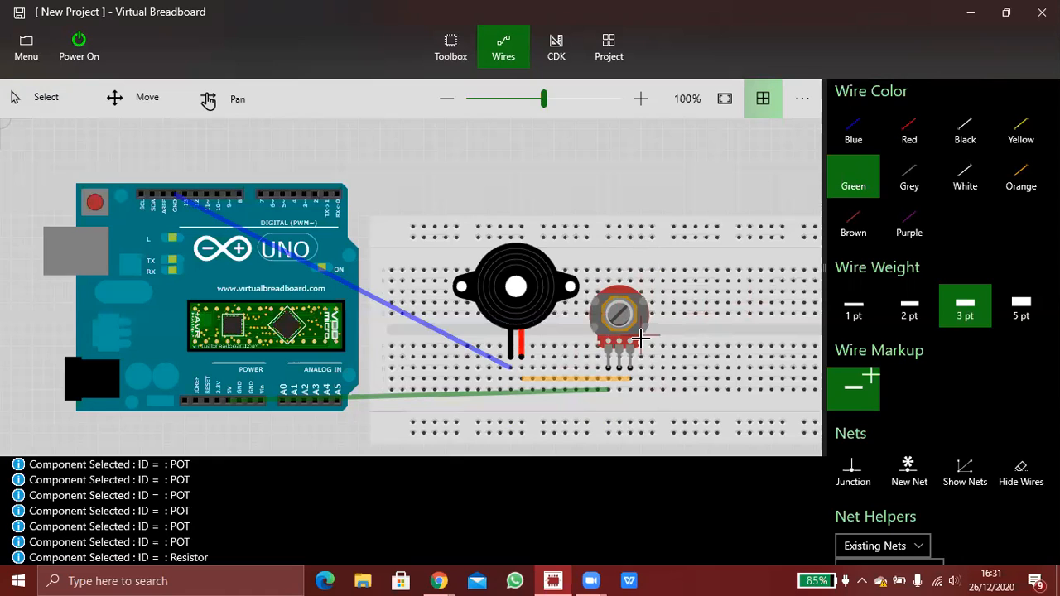
pyautogui.moveTo(612, 305)
pyautogui.mouseDown()
pyautogui.moveTo(569, 356)
pyautogui.moveTo(639, 361)
pyautogui.moveTo(636, 308)
pyautogui.moveTo(621, 316)
pyautogui.mouseUp()
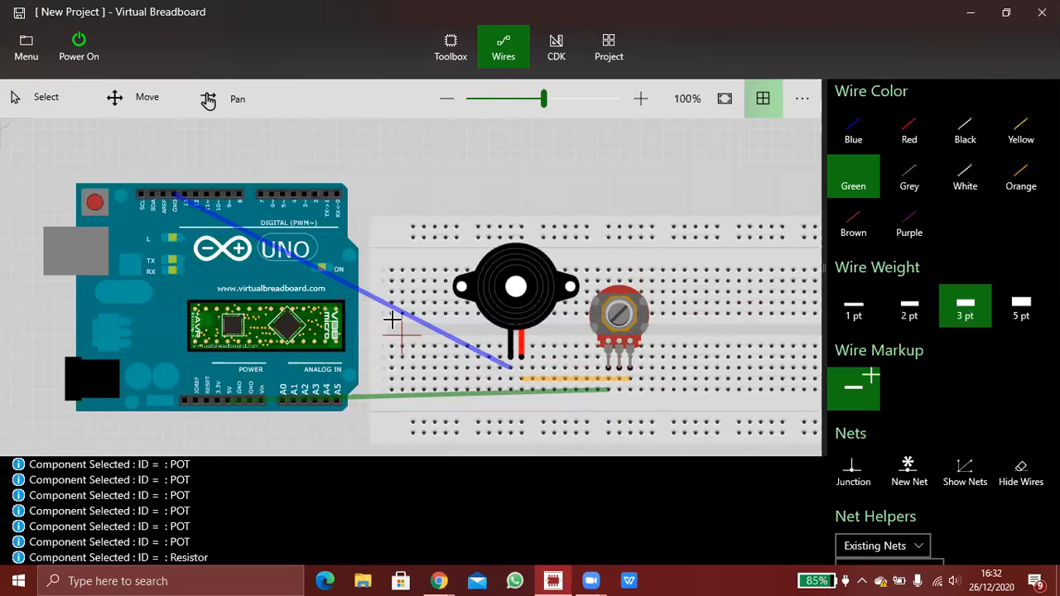
# Step: Delete the buzzer from the breadboard
pyautogui.click(21, 112)
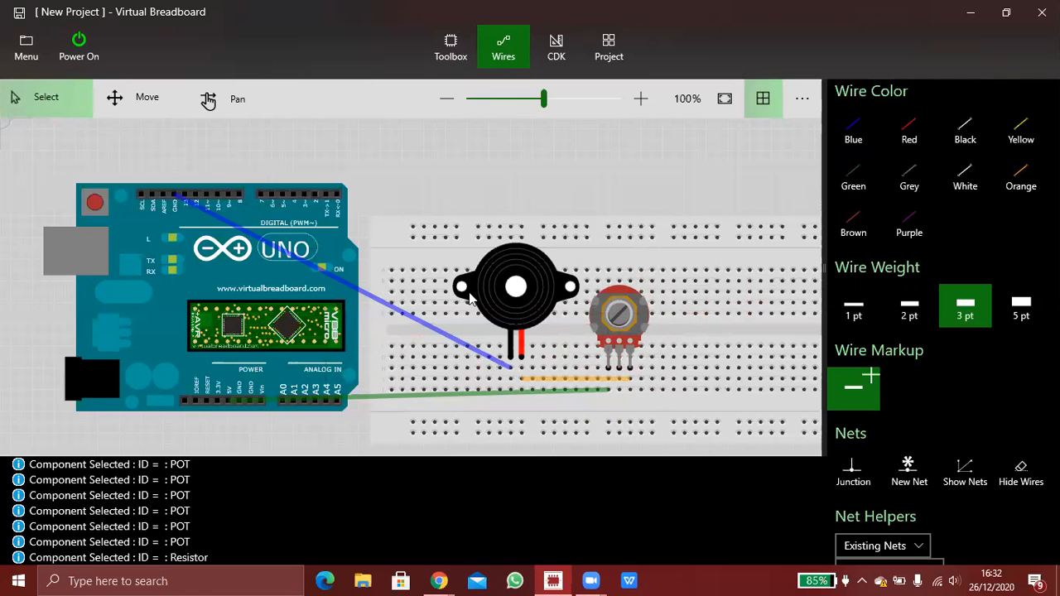
pyautogui.click(532, 298)
pyautogui.press('Delete')
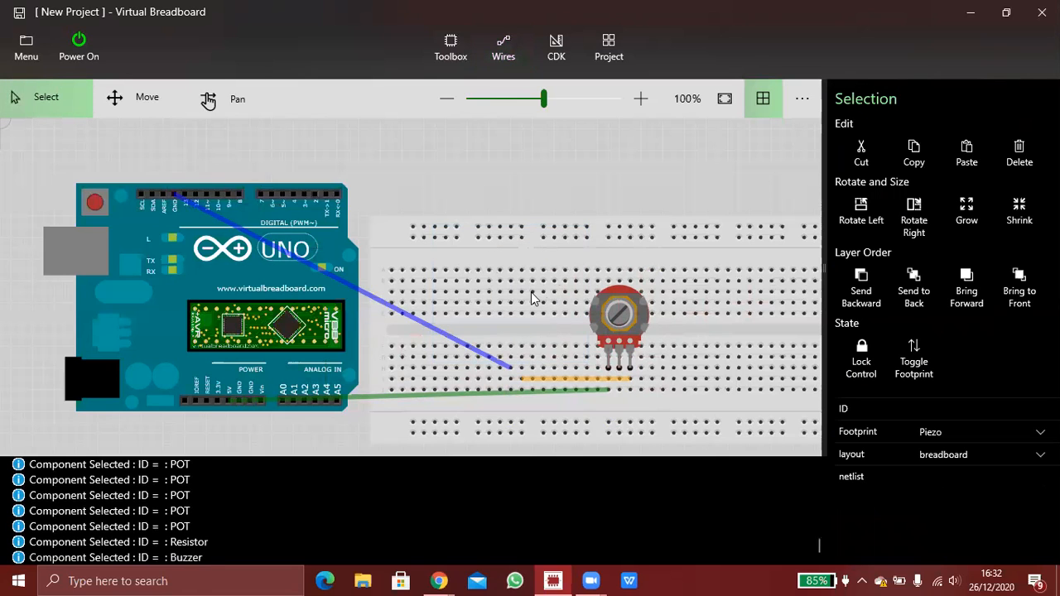
# Step: Delete the blue wire between the UNO's GND pin and the breadboard
pyautogui.click(540, 376)
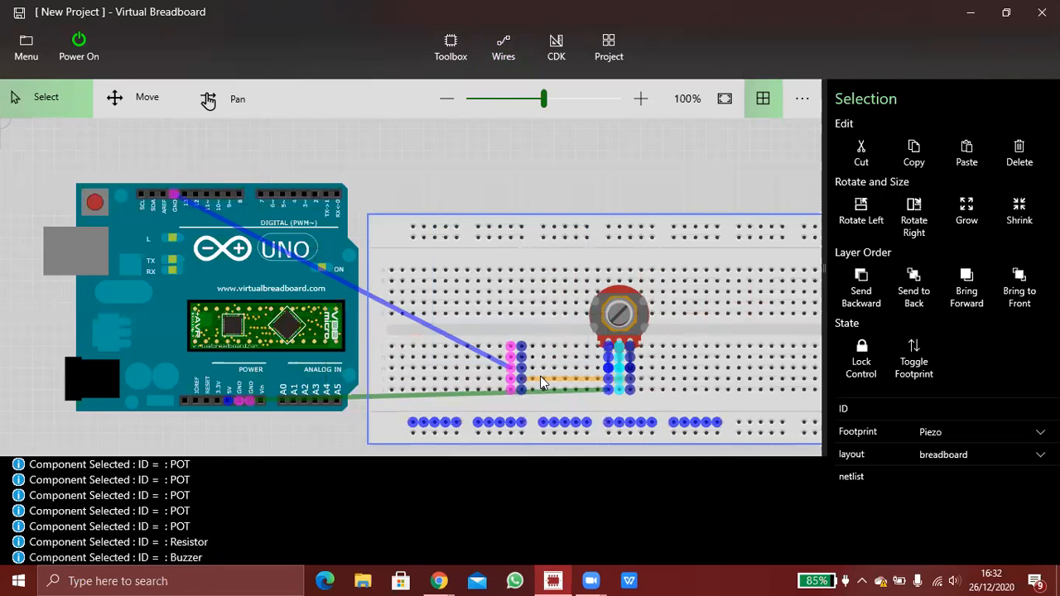
pyautogui.click(416, 323)
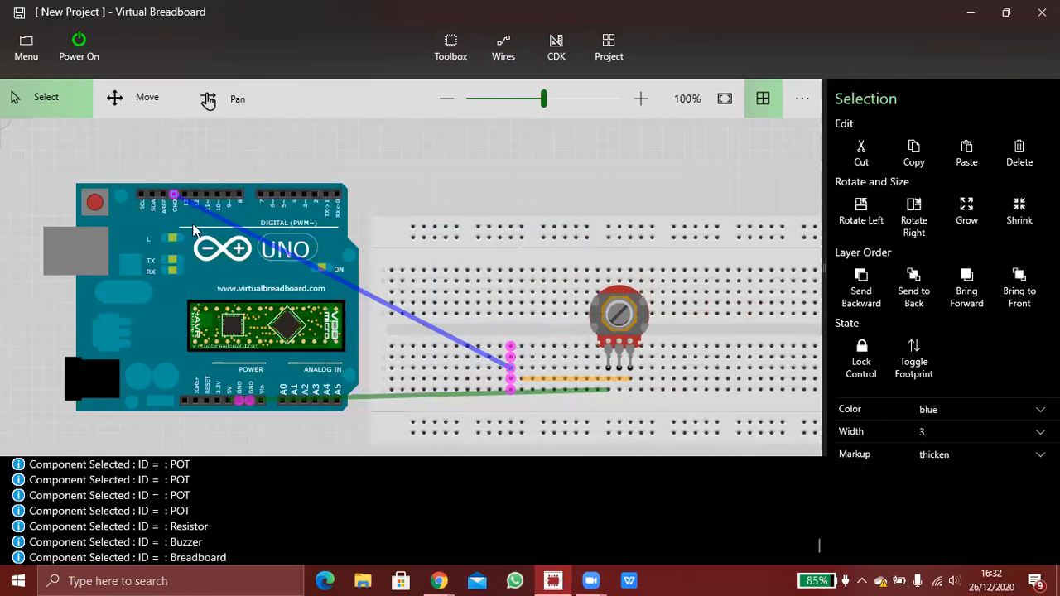
pyautogui.click(357, 289)
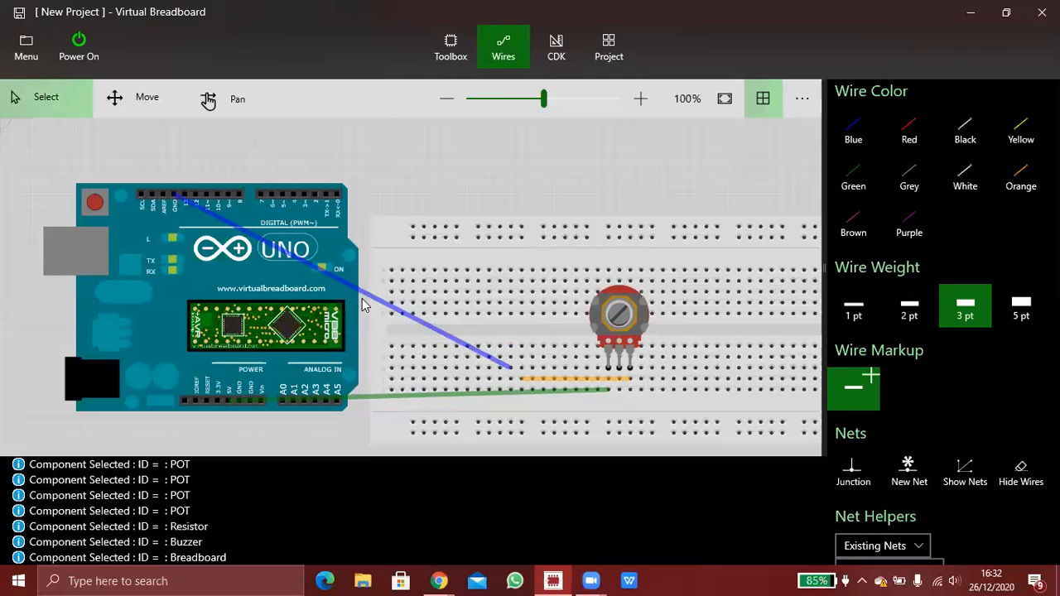
pyautogui.click(362, 295)
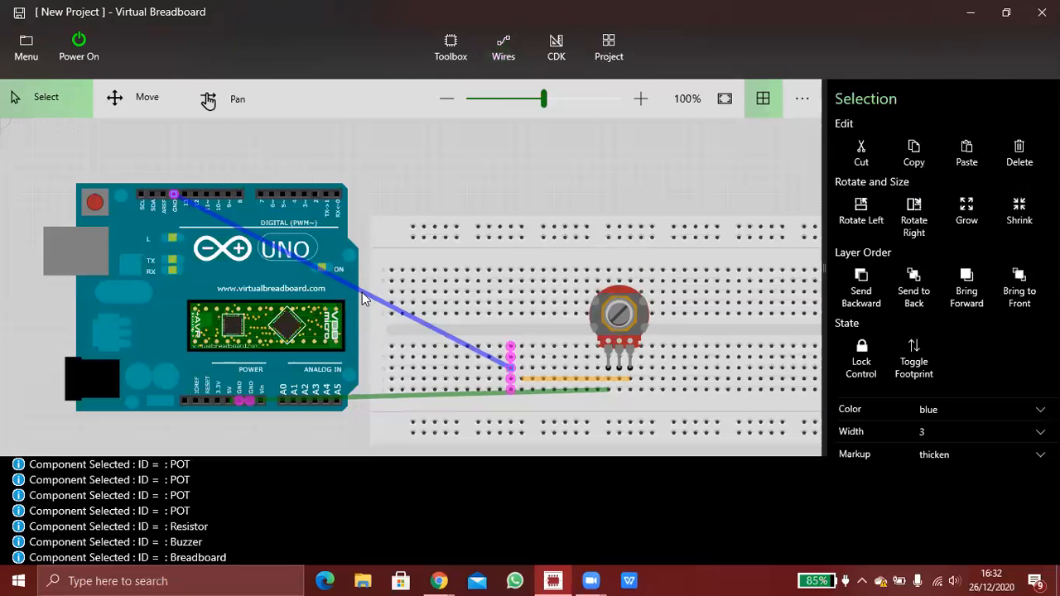
pyautogui.press('Delete')
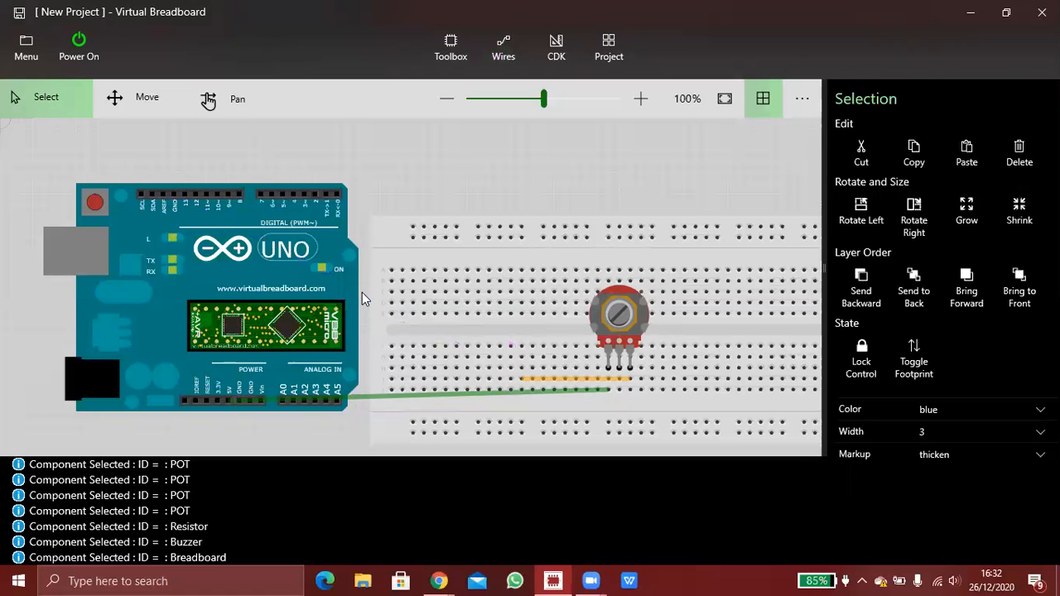
pyautogui.click(617, 377)
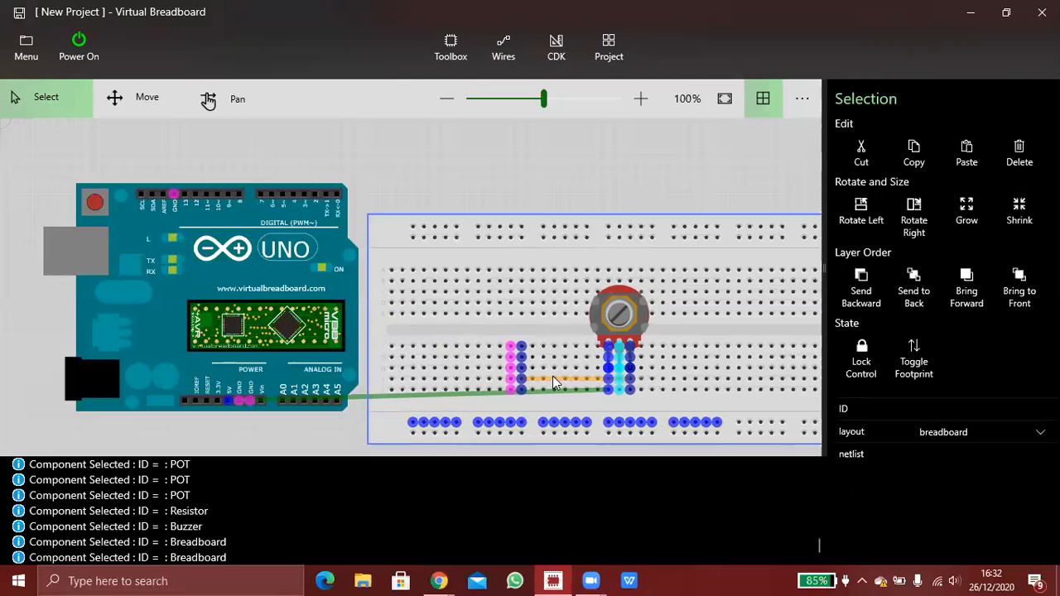
pyautogui.press('Delete')
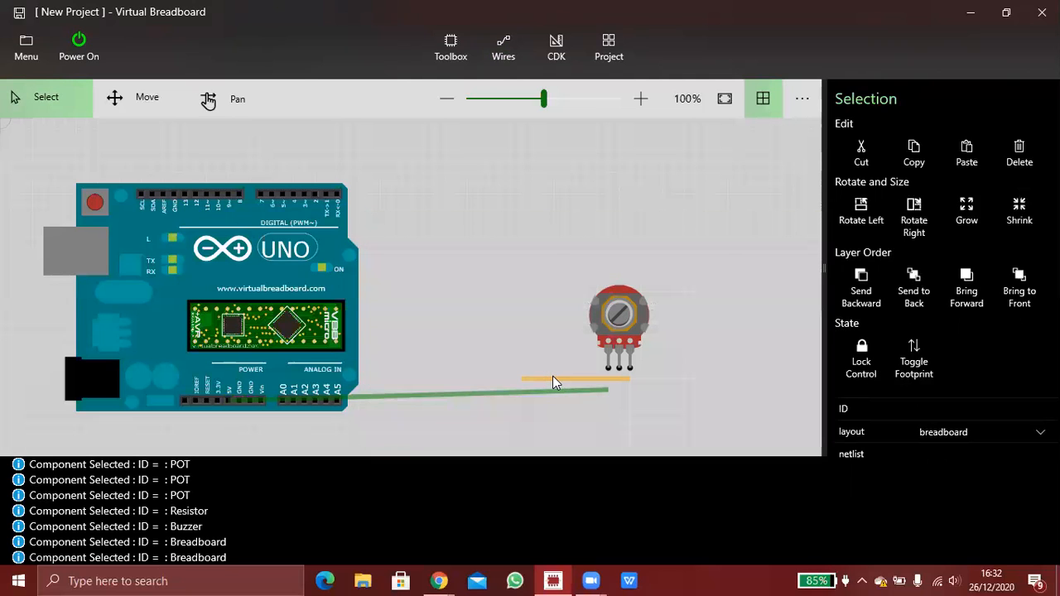
pyautogui.hotkey('ctrl', 'z')
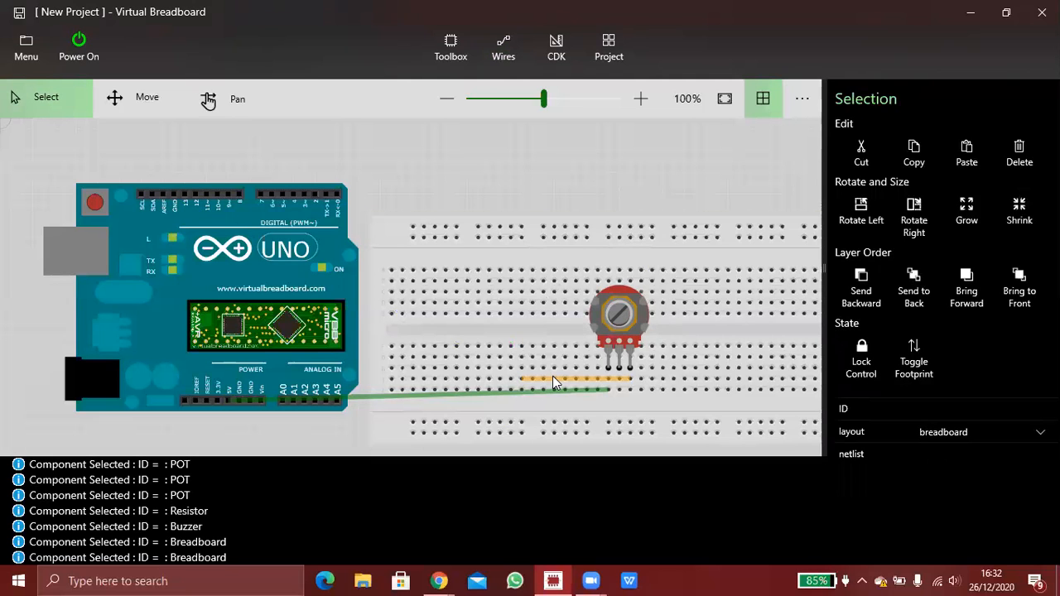
pyautogui.click(544, 377)
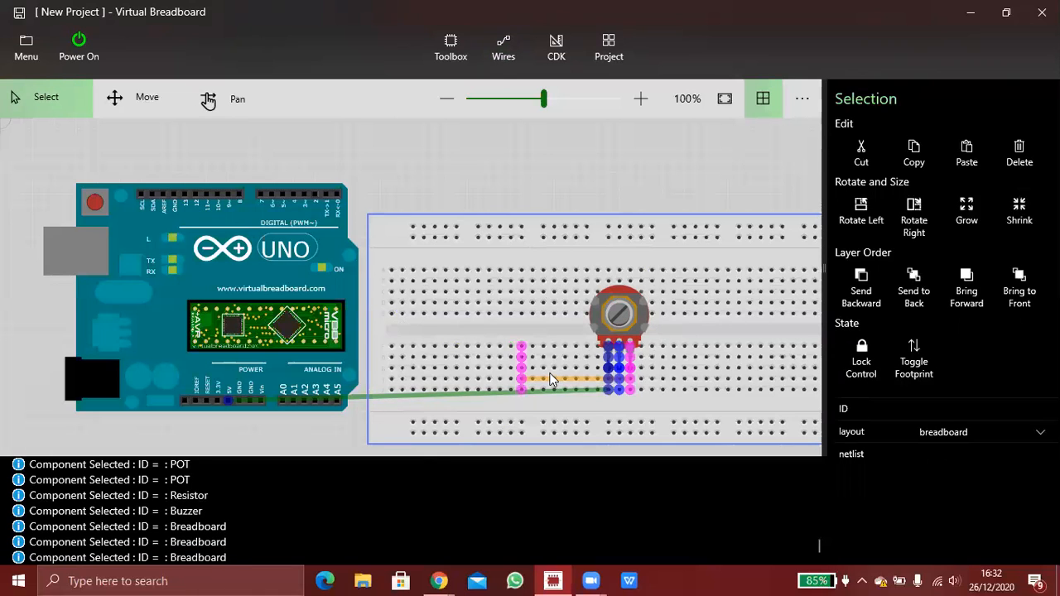
pyautogui.press('Delete')
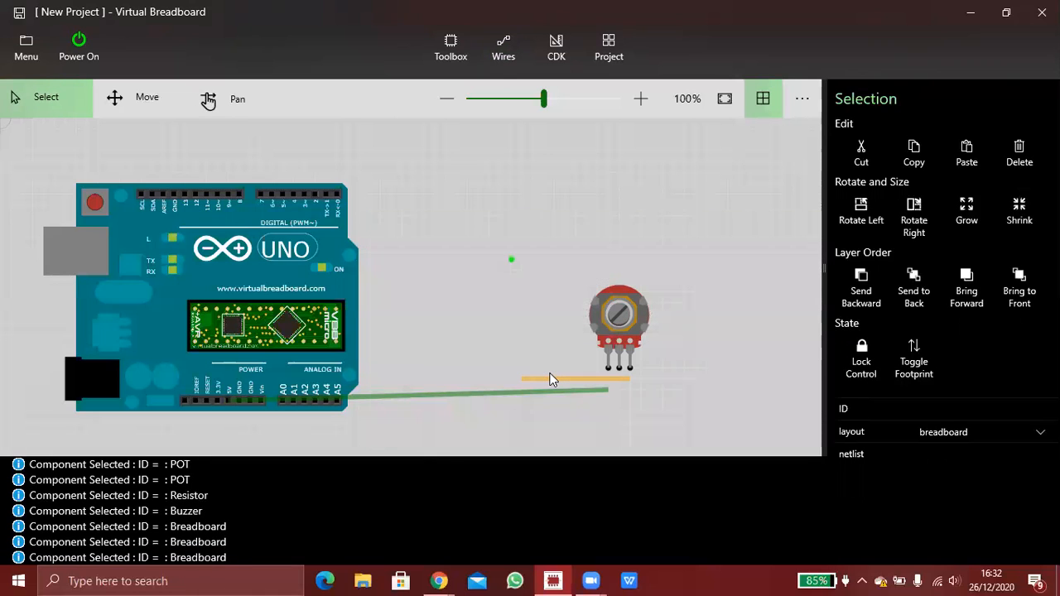
pyautogui.hotkey('ctrl', 'z')
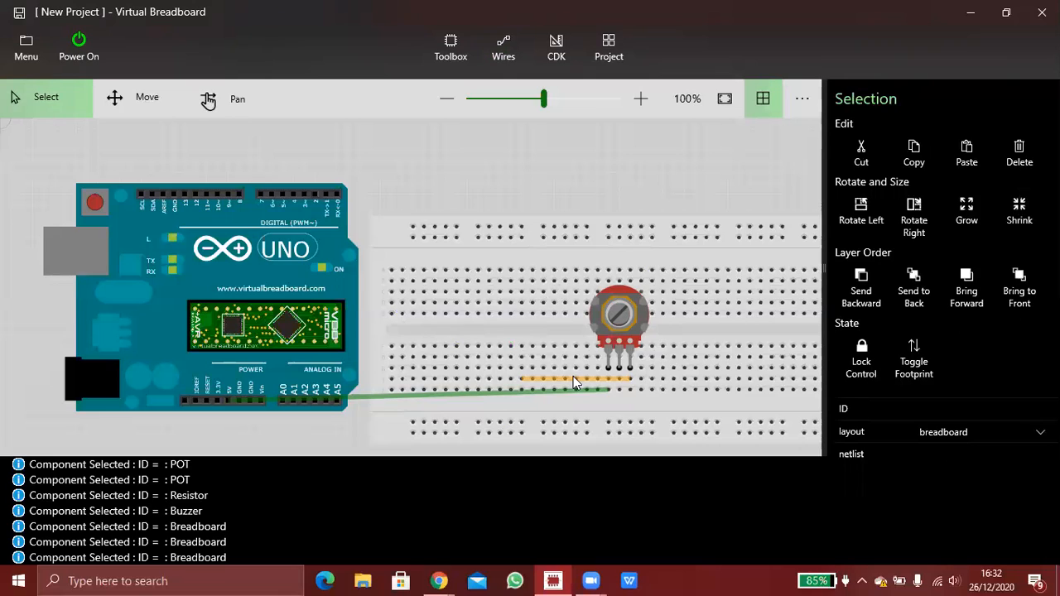
# Step: Delete the orange wire on the breadboard and the green wire between the UNO's 5V pin and the potentiometer's left leg column
pyautogui.click(573, 378)
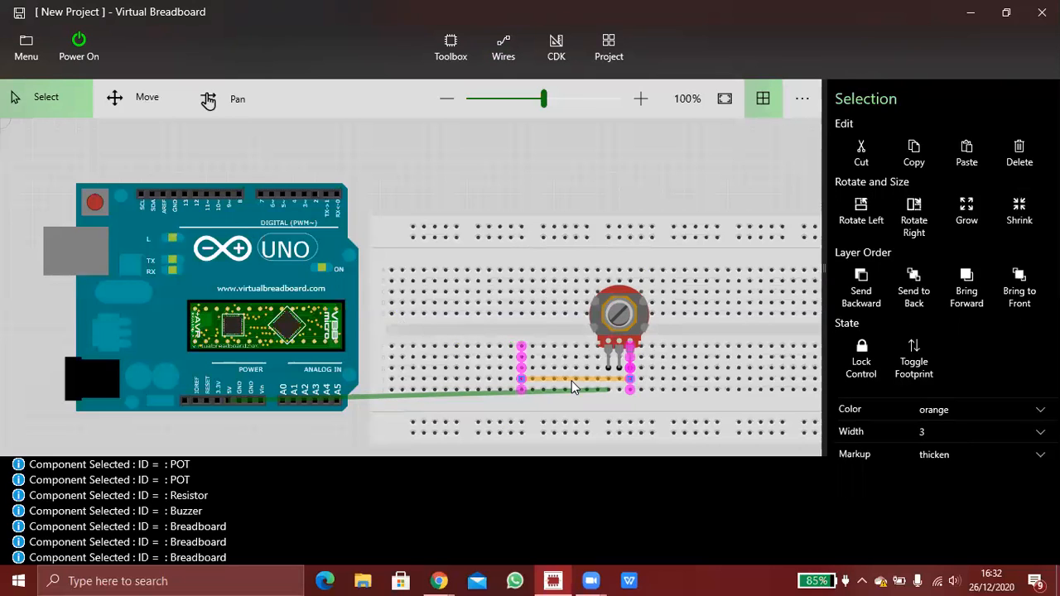
pyautogui.press('Delete')
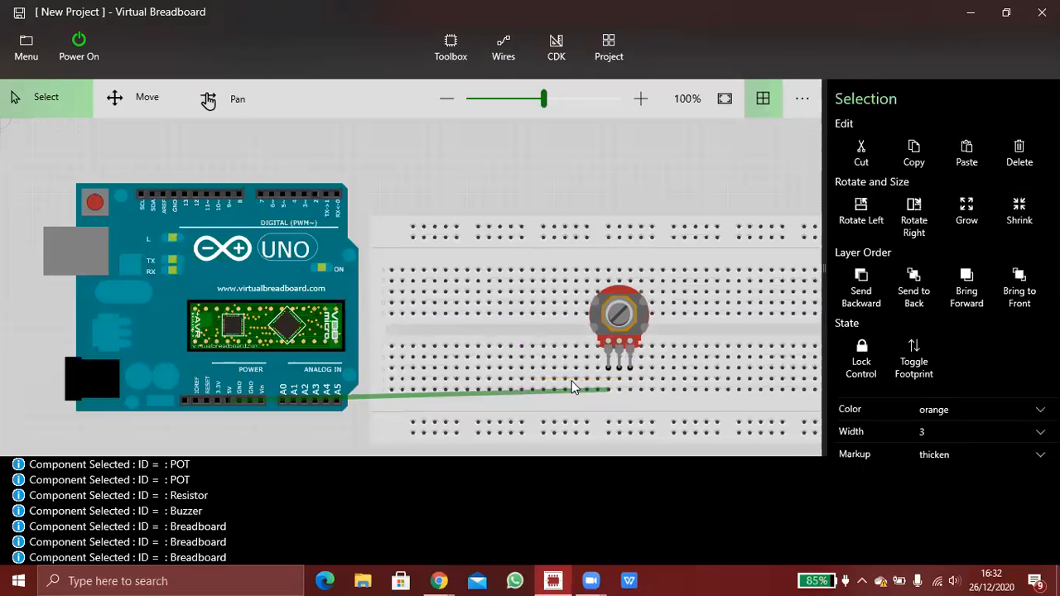
pyautogui.click(362, 398)
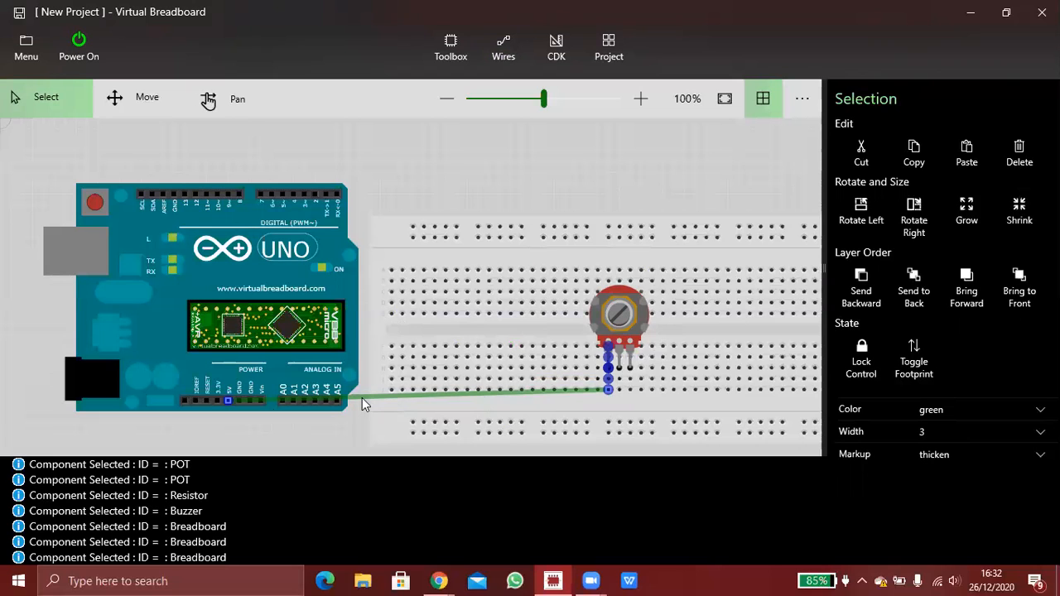
pyautogui.press('Delete')
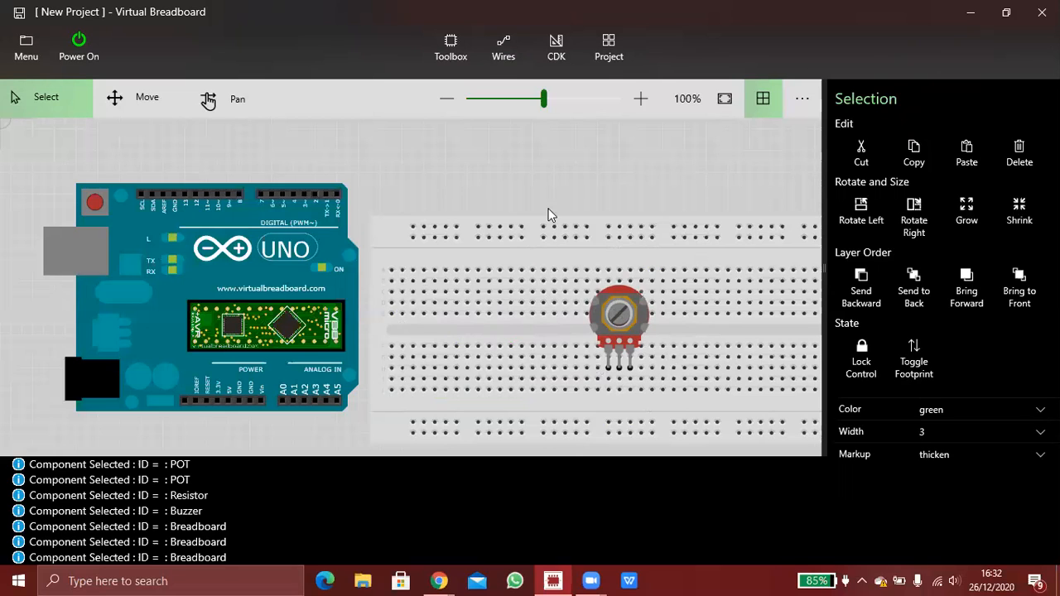
# Step: Connect a blue wire from the UNO's digital pin 2 to the column of the potentiometer's left leg
pyautogui.click(503, 49)
pyautogui.click(853, 124)
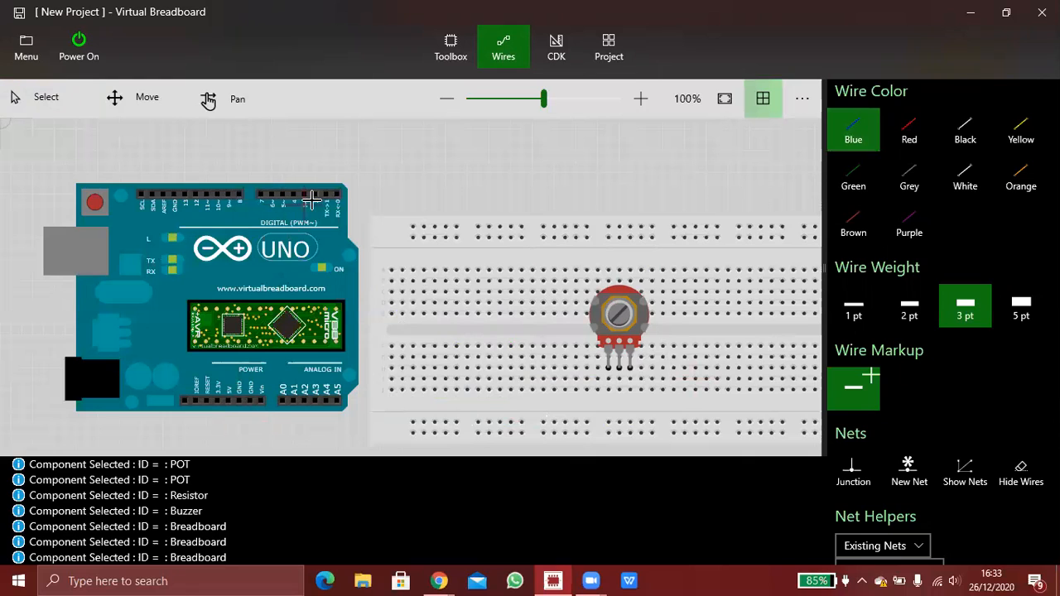
pyautogui.moveTo(315, 194); pyautogui.dragTo(521, 370)
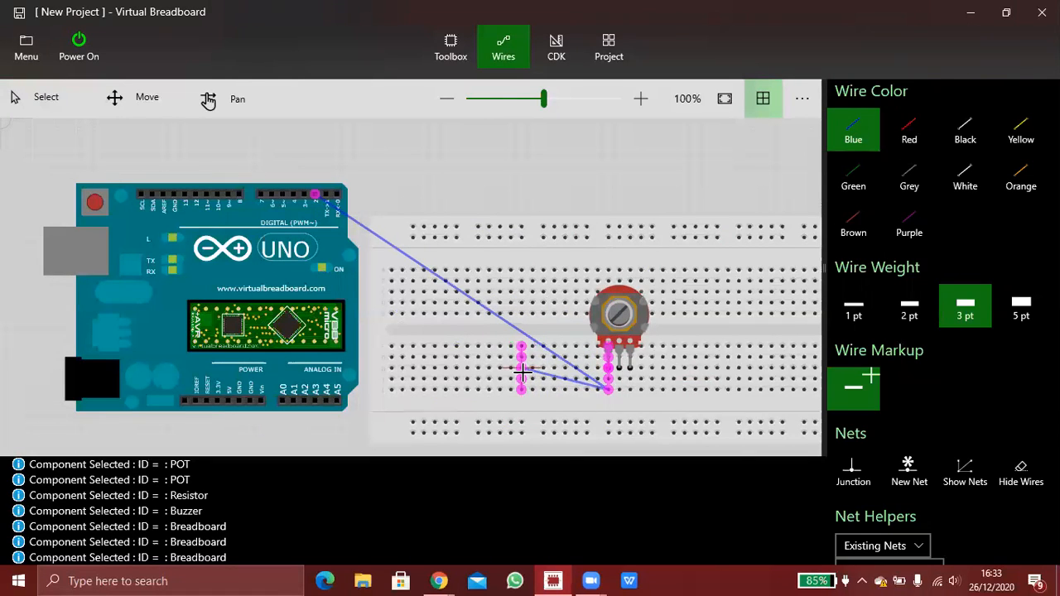
pyautogui.rightClick(522, 372)
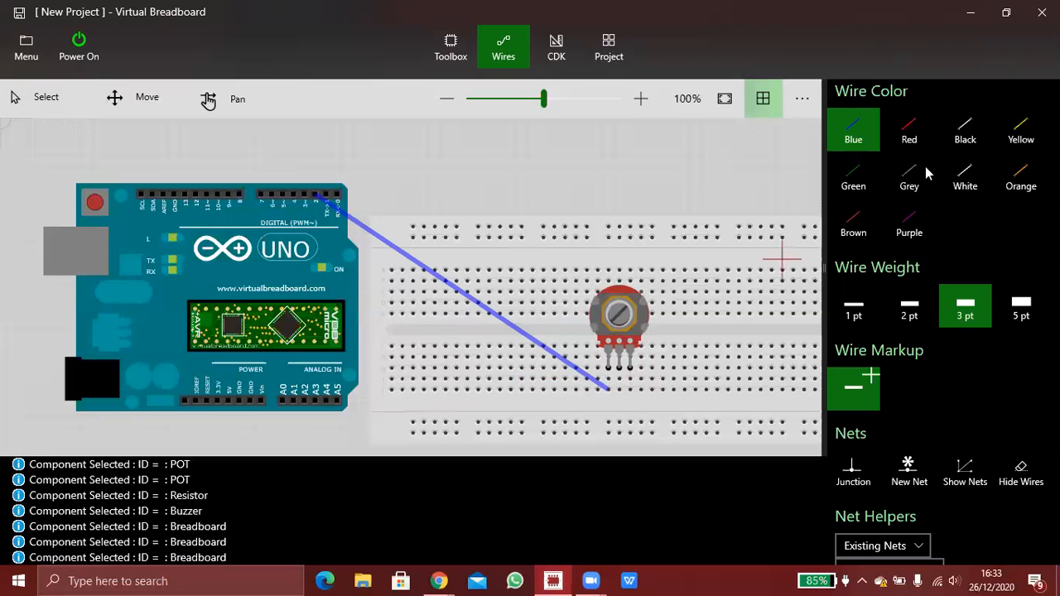
pyautogui.click(965, 175)
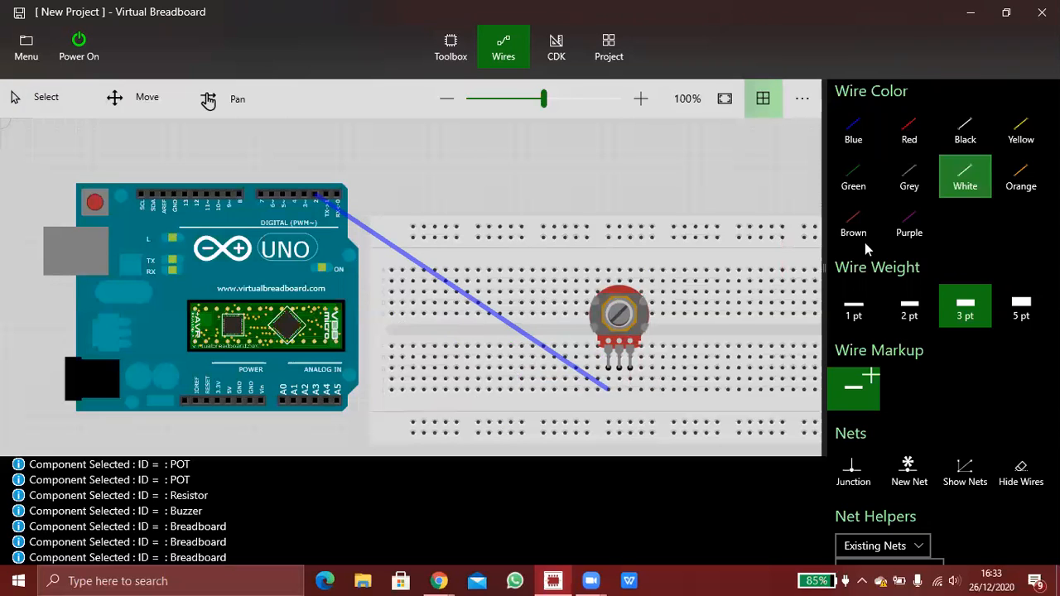
pyautogui.click(630, 390)
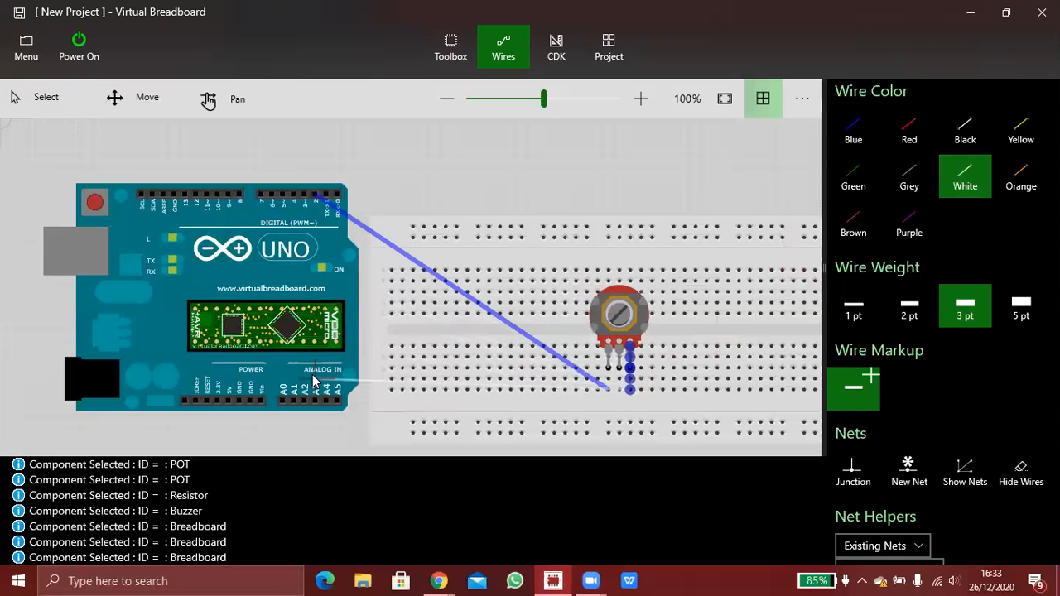
pyautogui.rightClick(751, 272)
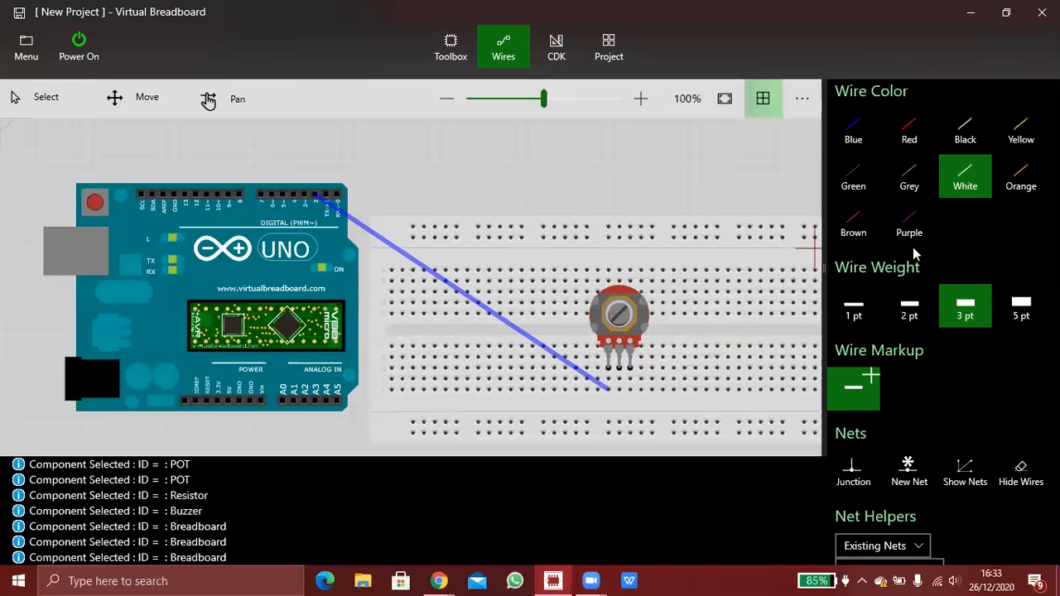
# Step: Connect a purple wire from the column of the potentiometer's right leg to the UNO's GND pin in the power header
pyautogui.click(909, 225)
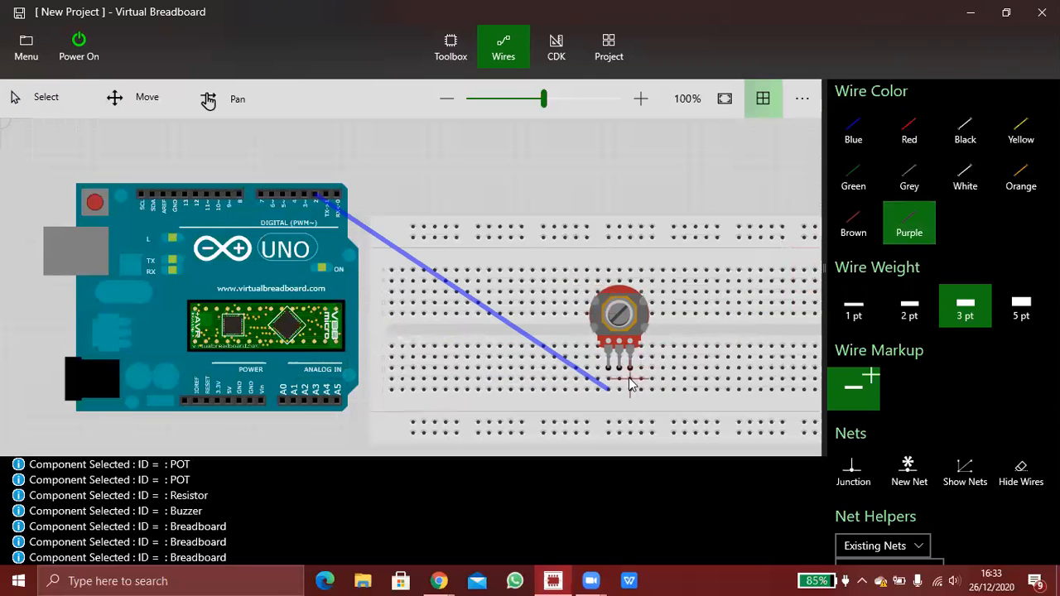
pyautogui.moveTo(630, 382); pyautogui.dragTo(249, 403)
pyautogui.click(249, 404)
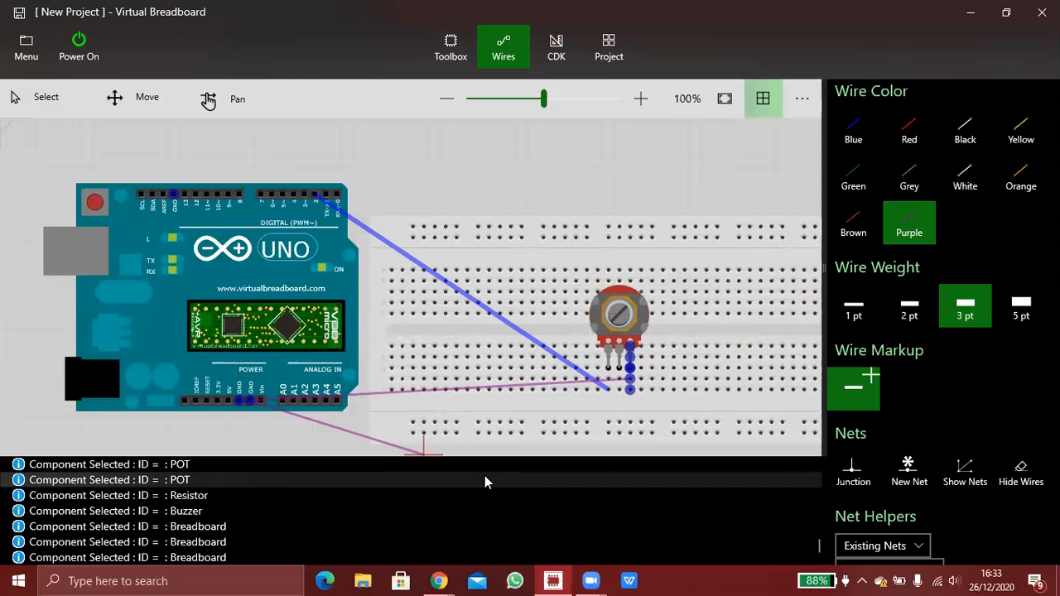
pyautogui.rightClick(312, 351)
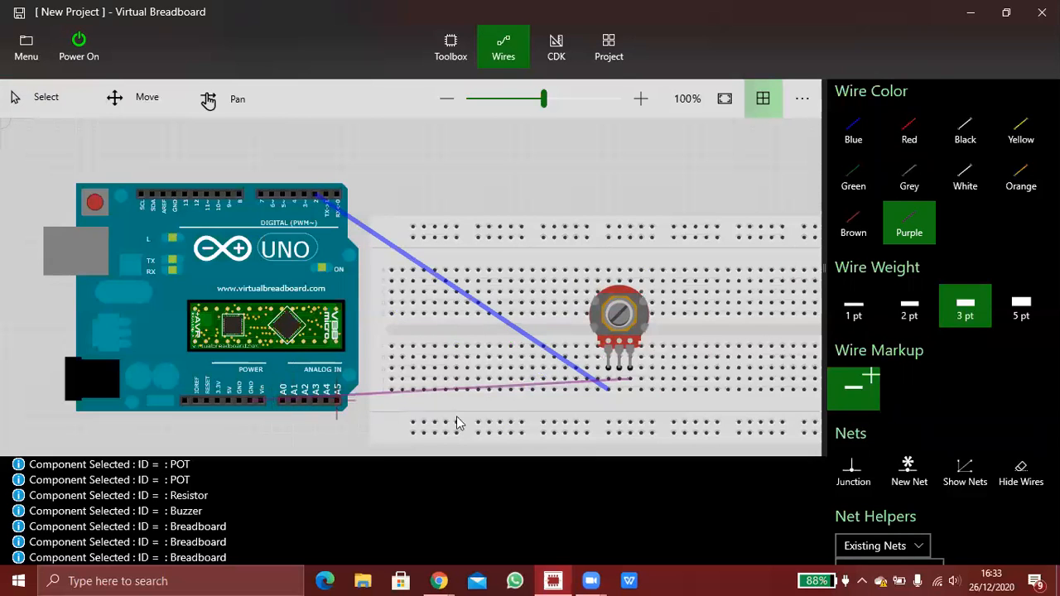
# Step: Connect an orange wire from the column of the potentiometer's middle leg to the UNO's analog pin A5
pyautogui.click(1015, 183)
pyautogui.moveTo(620, 401)
pyautogui.mouseDown()
pyautogui.moveTo(262, 405)
pyautogui.moveTo(350, 407)
pyautogui.moveTo(341, 404)
pyautogui.mouseUp()
pyautogui.click(338, 402)
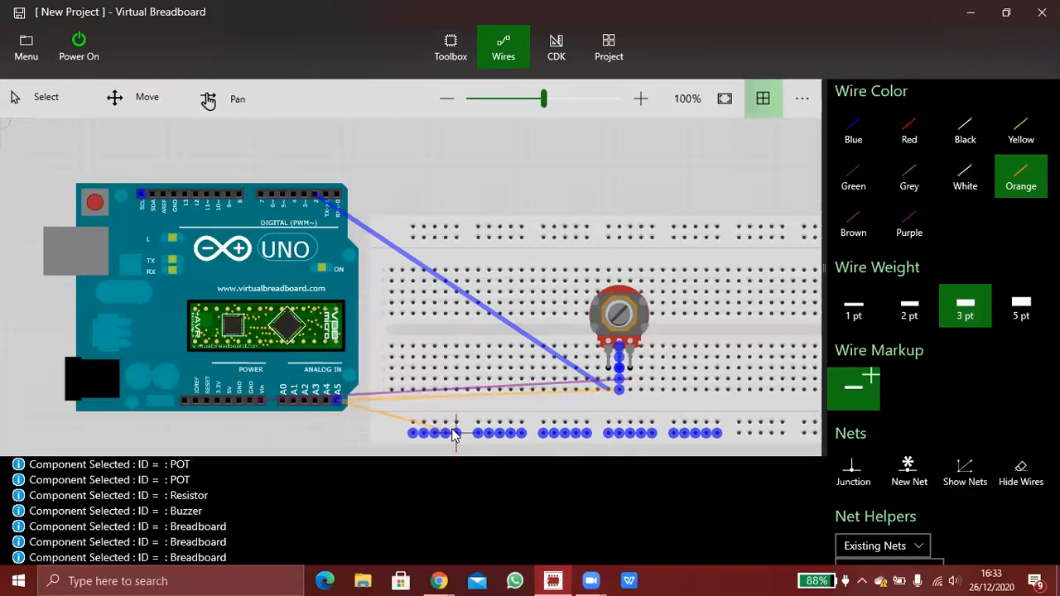
pyautogui.rightClick(455, 435)
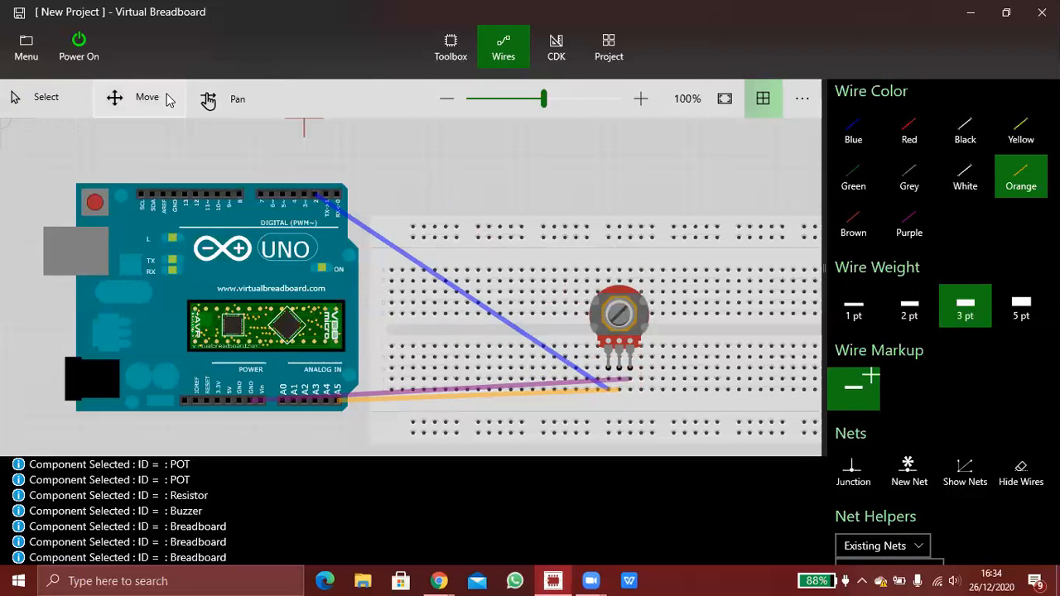
# Step: Delete the blue wire between the UNO's digital pin 2 and the potentiometer's left leg column
pyautogui.click(35, 101)
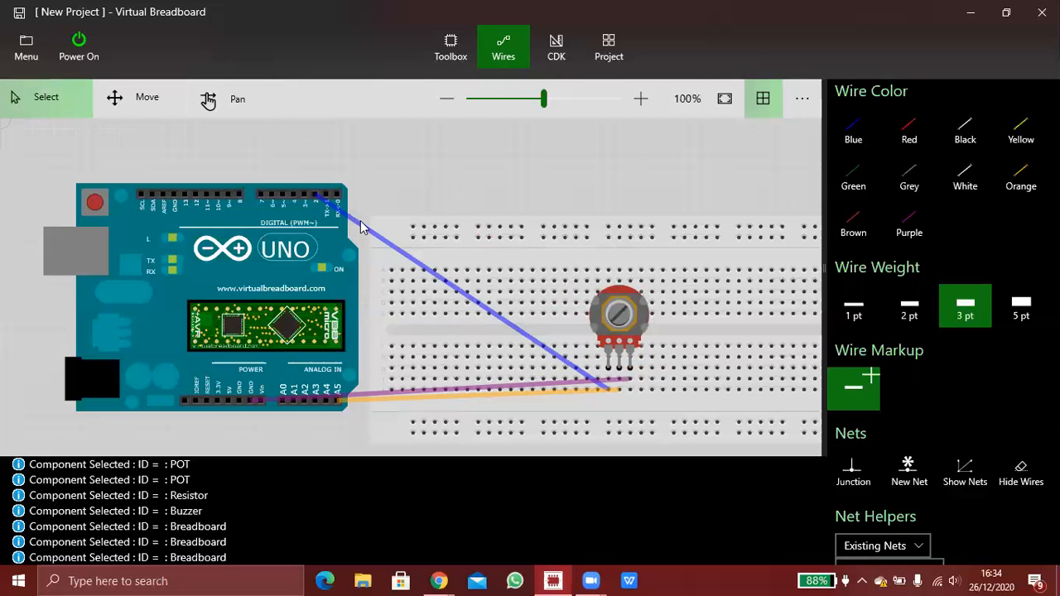
pyautogui.click(478, 307)
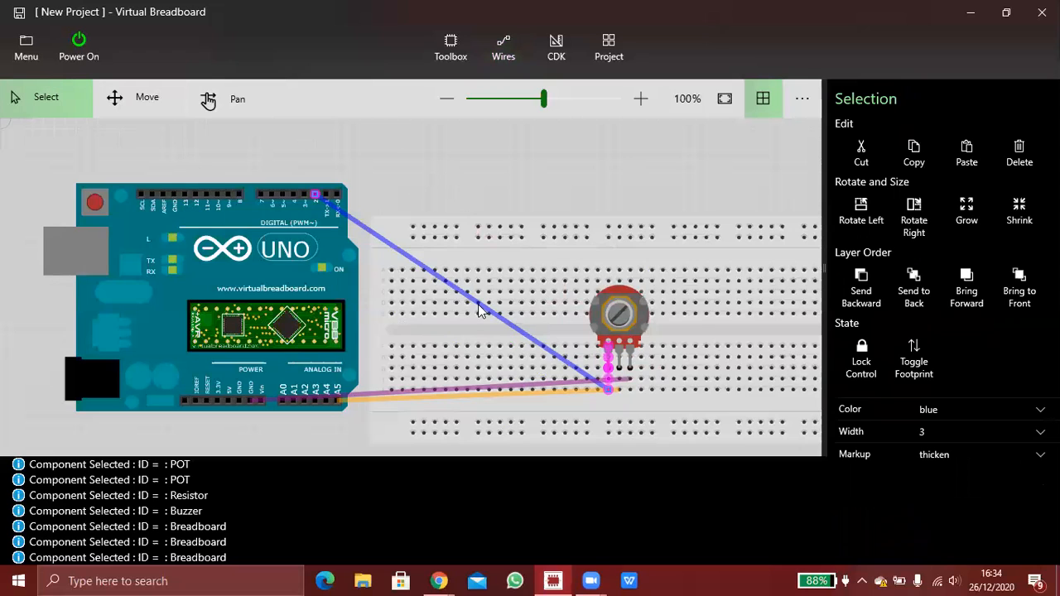
pyautogui.press('Delete')
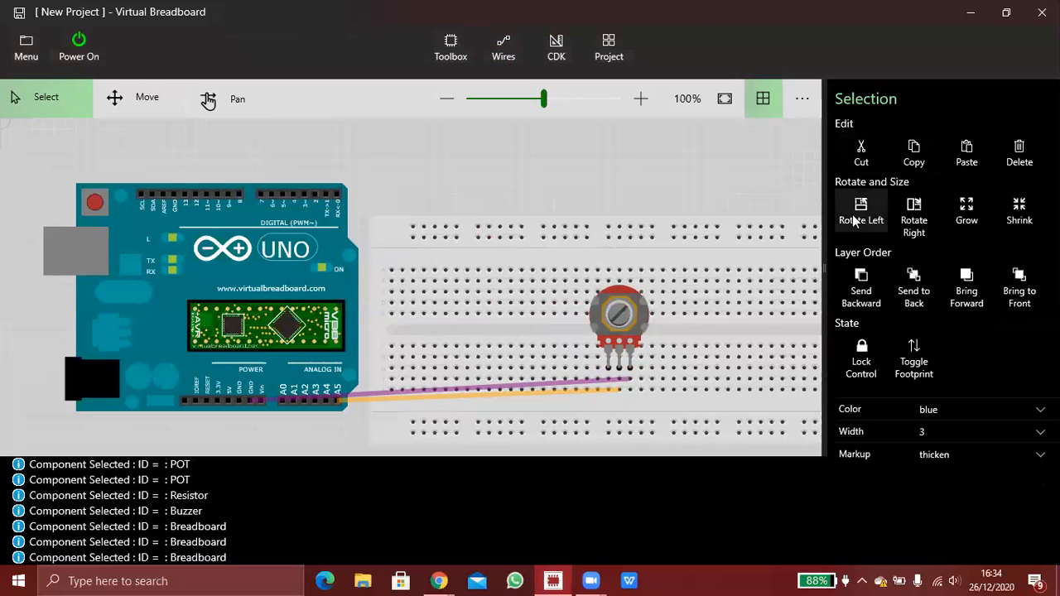
# Step: Connect a blue wire from the column of the potentiometer's left leg to the GND pin in the UNO's digital header
pyautogui.click(497, 46)
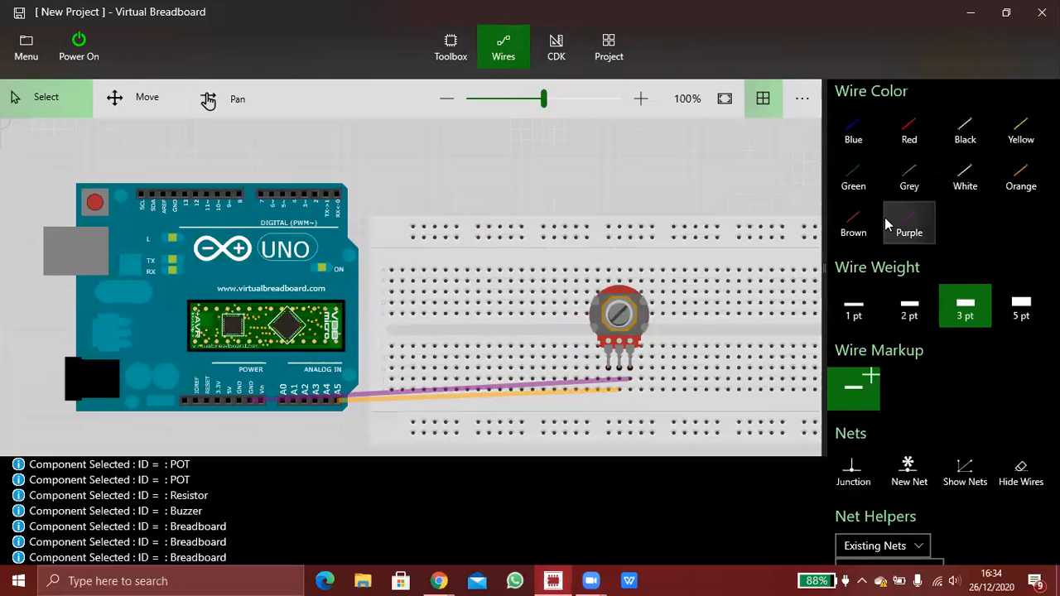
pyautogui.click(852, 136)
pyautogui.moveTo(601, 352); pyautogui.dragTo(173, 195)
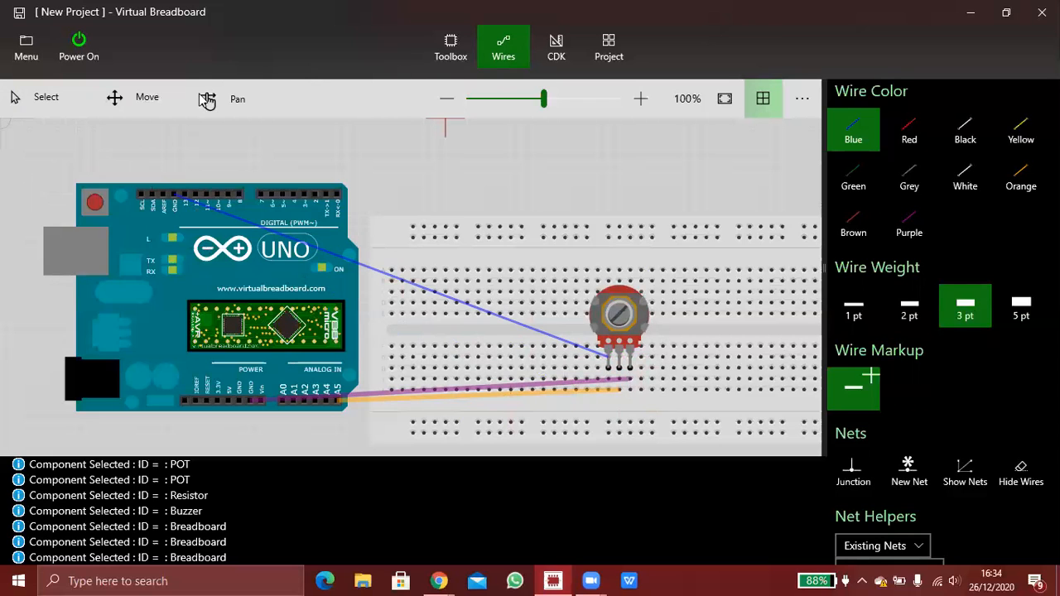
pyautogui.click(59, 112)
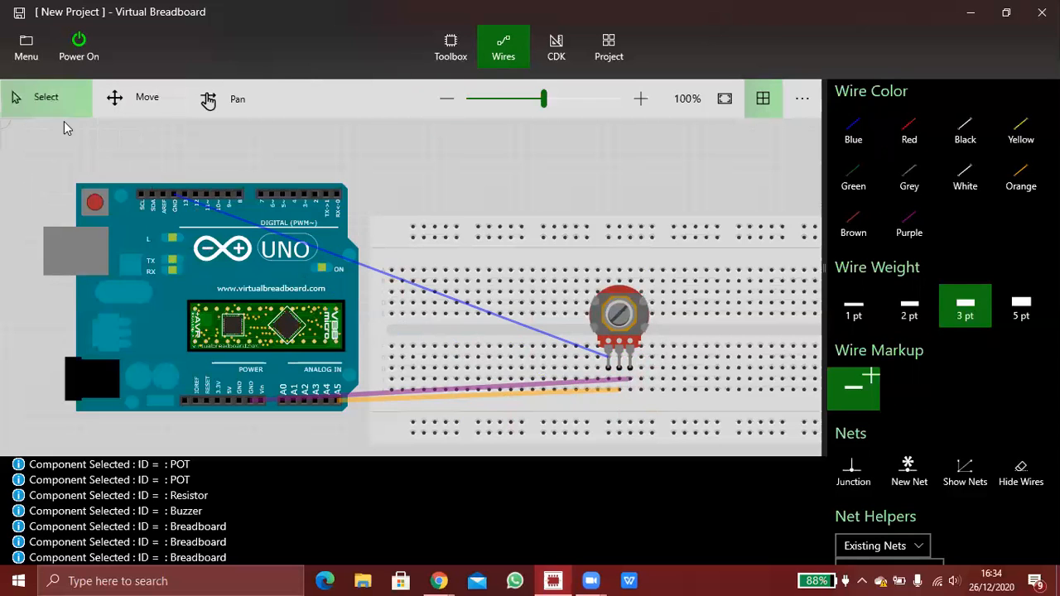
pyautogui.click(267, 397)
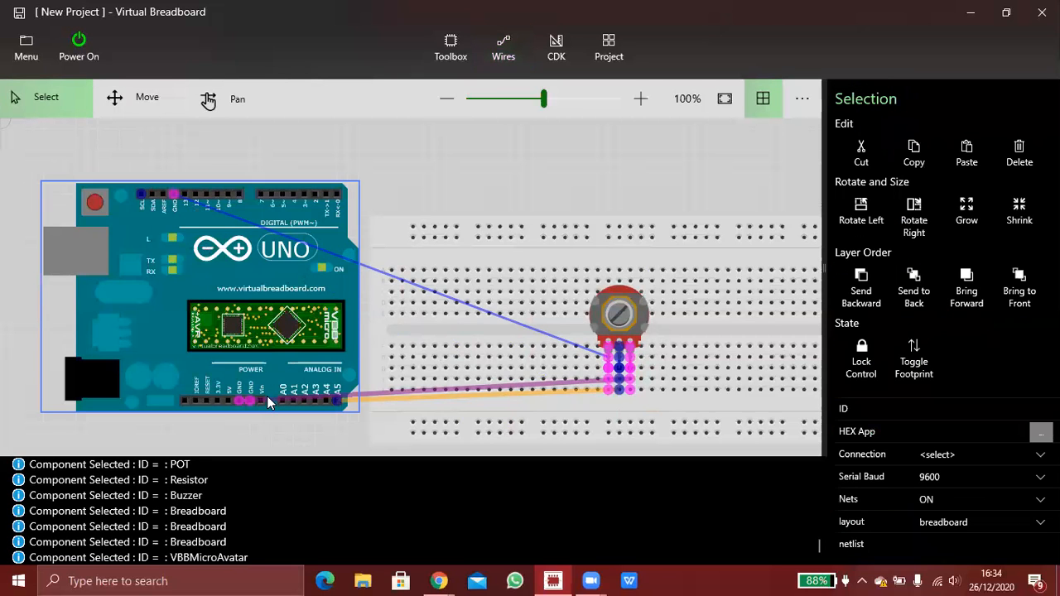
pyautogui.press('Delete')
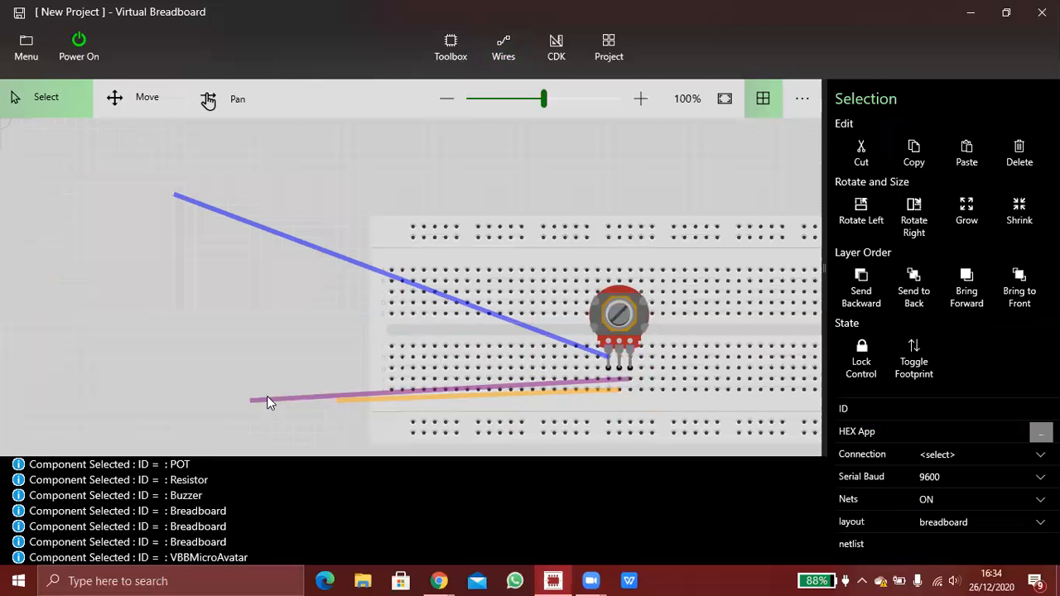
pyautogui.hotkey('ctrl', 'z')
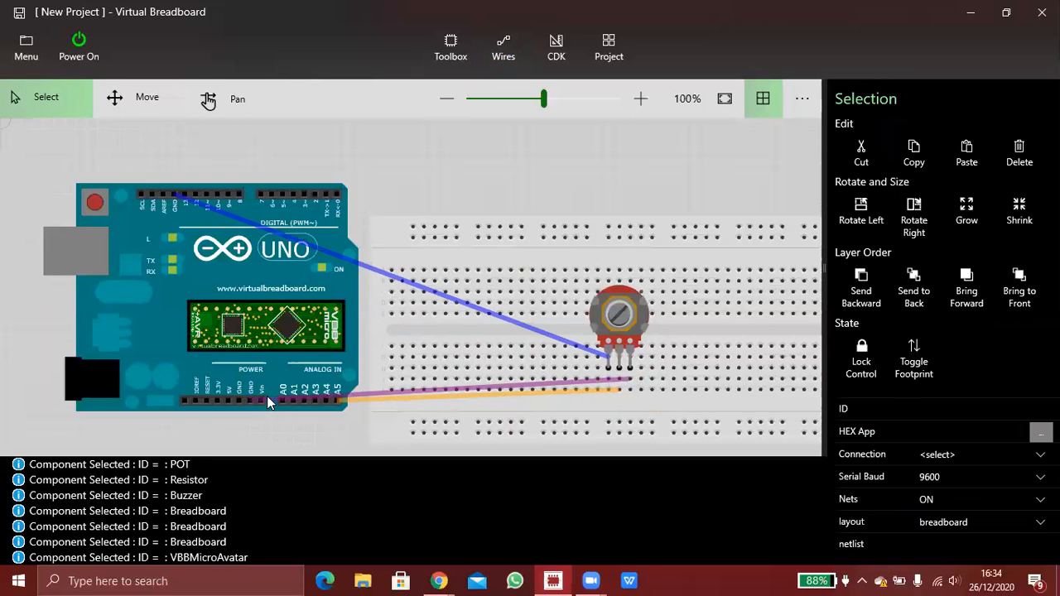
pyautogui.click(368, 399)
pyautogui.click(362, 404)
pyautogui.click(373, 392)
pyautogui.click(362, 398)
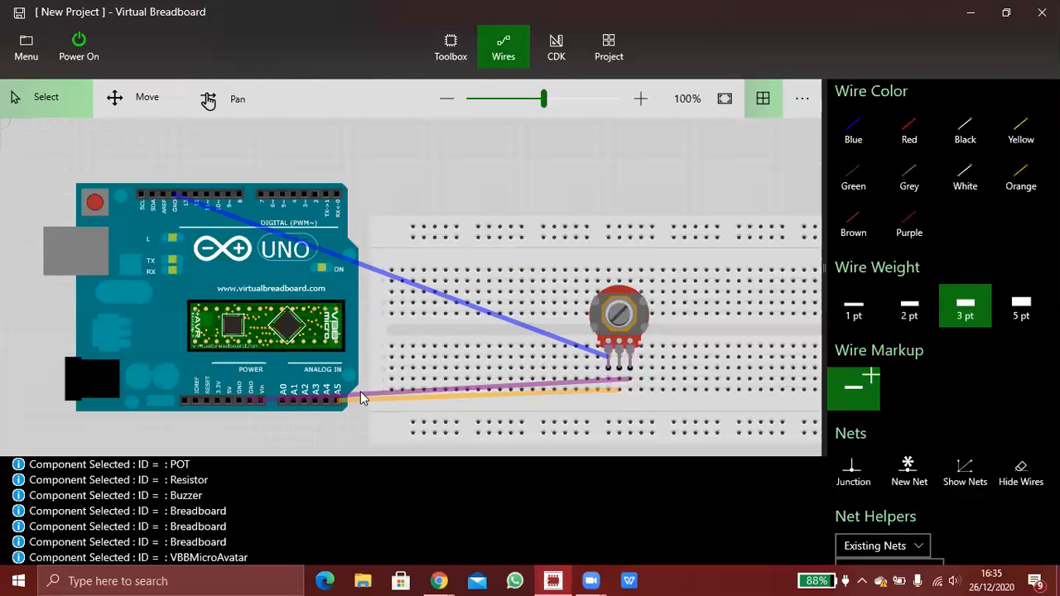
pyautogui.click(358, 392)
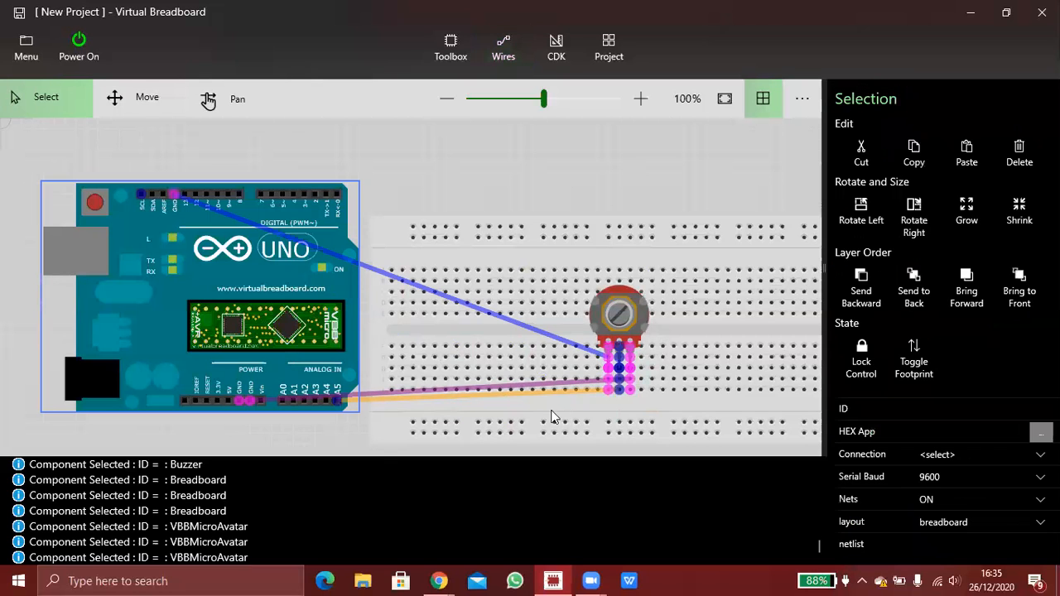
pyautogui.click(284, 436)
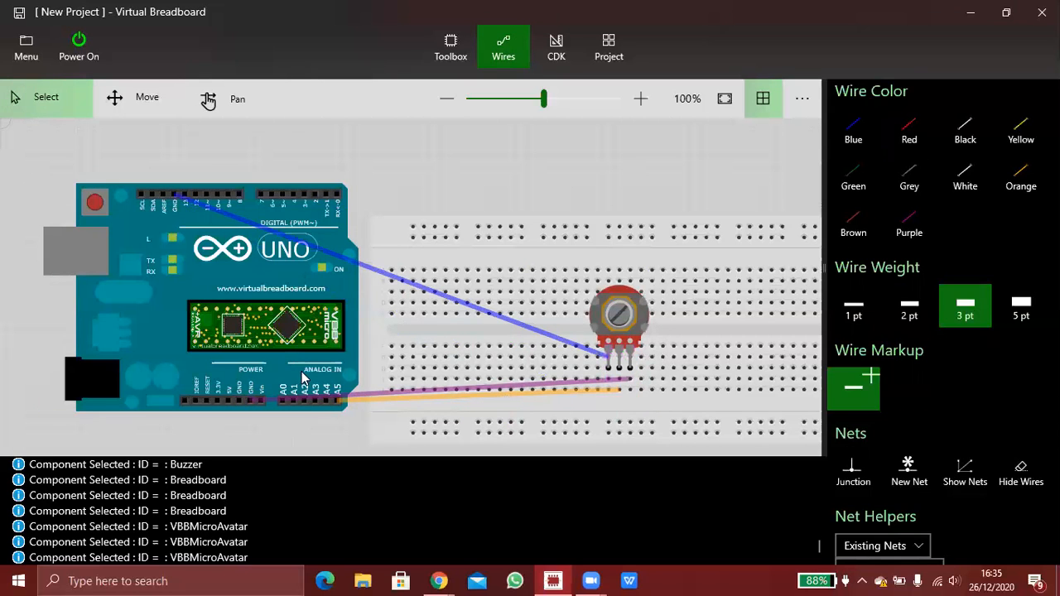
# Step: Shift the UNO slightly away from the breadboard and delete the purple wire between its power-header GND and the potentiometer's right leg column
pyautogui.click(139, 96)
pyautogui.moveTo(144, 275); pyautogui.dragTo(123, 274)
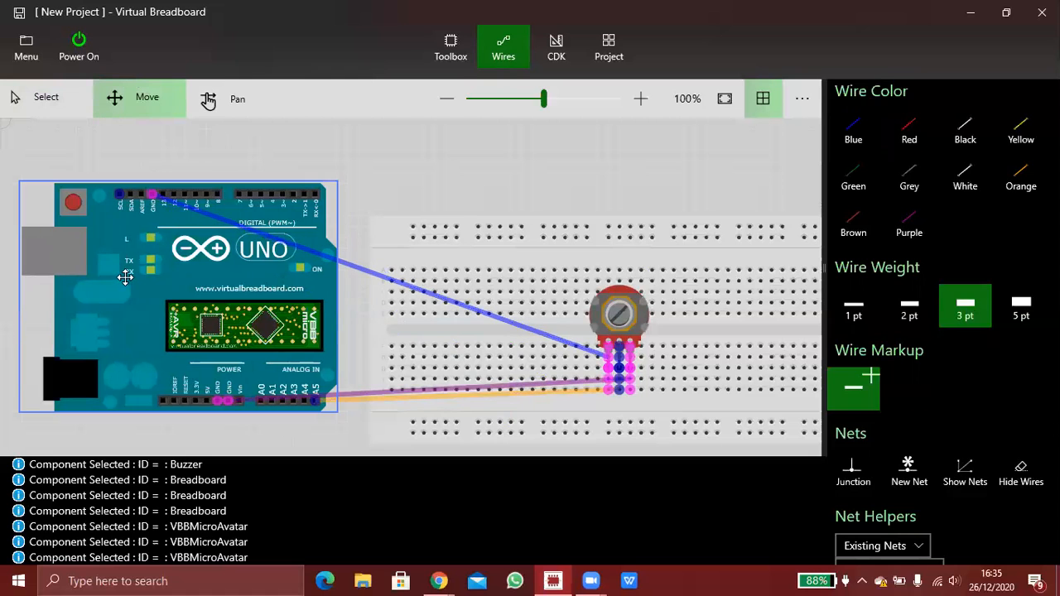
pyautogui.click(345, 396)
pyautogui.click(346, 395)
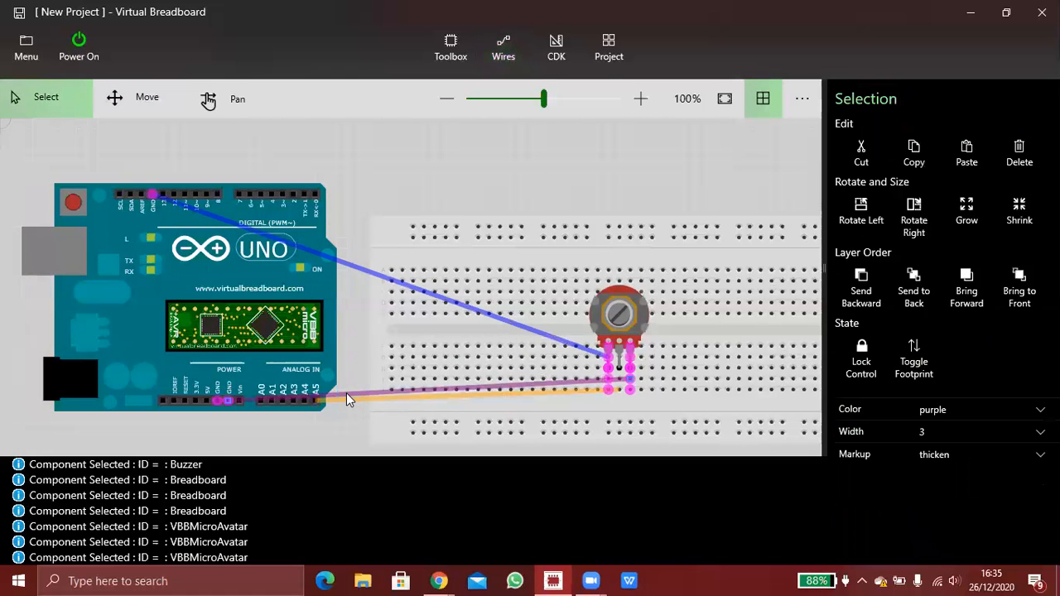
pyautogui.press('Delete')
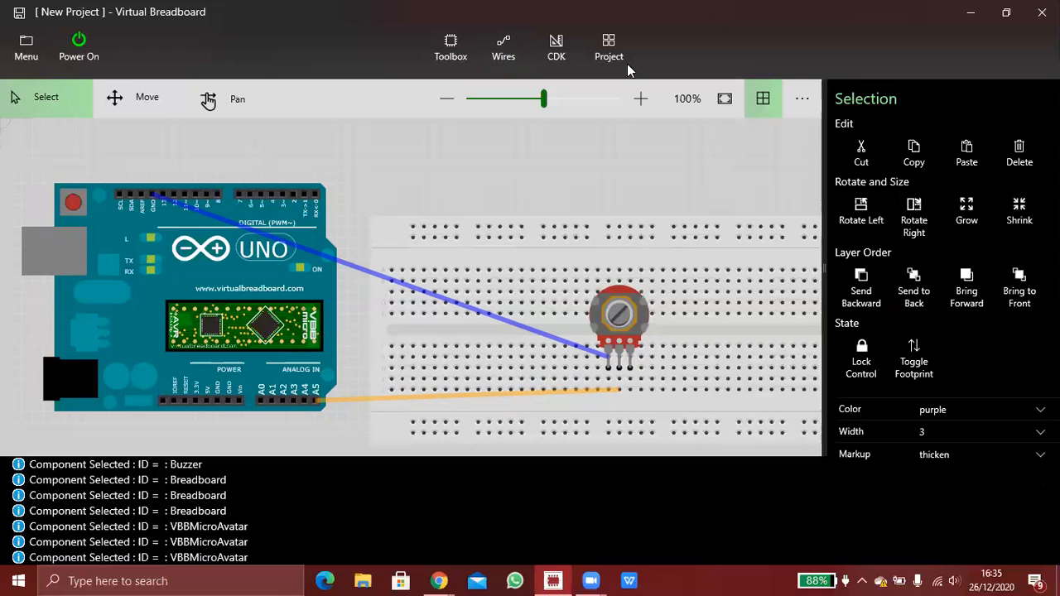
# Step: Connect a purple wire from the column of the potentiometer's right leg to the UNO's 5V pin
pyautogui.click(503, 48)
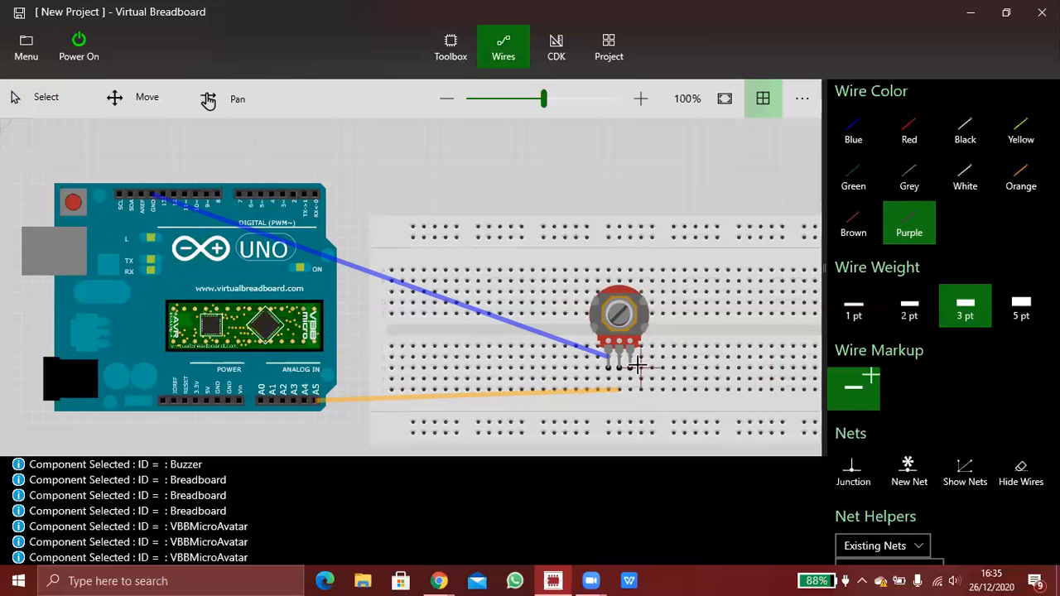
pyautogui.moveTo(631, 379)
pyautogui.mouseDown()
pyautogui.moveTo(222, 383)
pyautogui.moveTo(207, 403)
pyautogui.mouseUp()
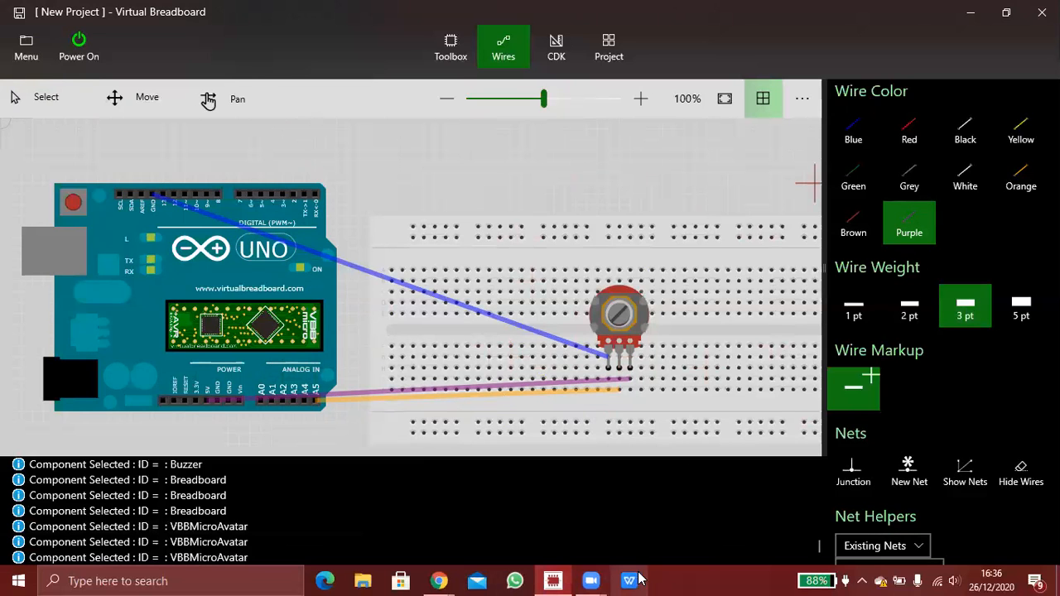
pyautogui.moveTo(591, 580)
pyautogui.moveTo(641, 511)
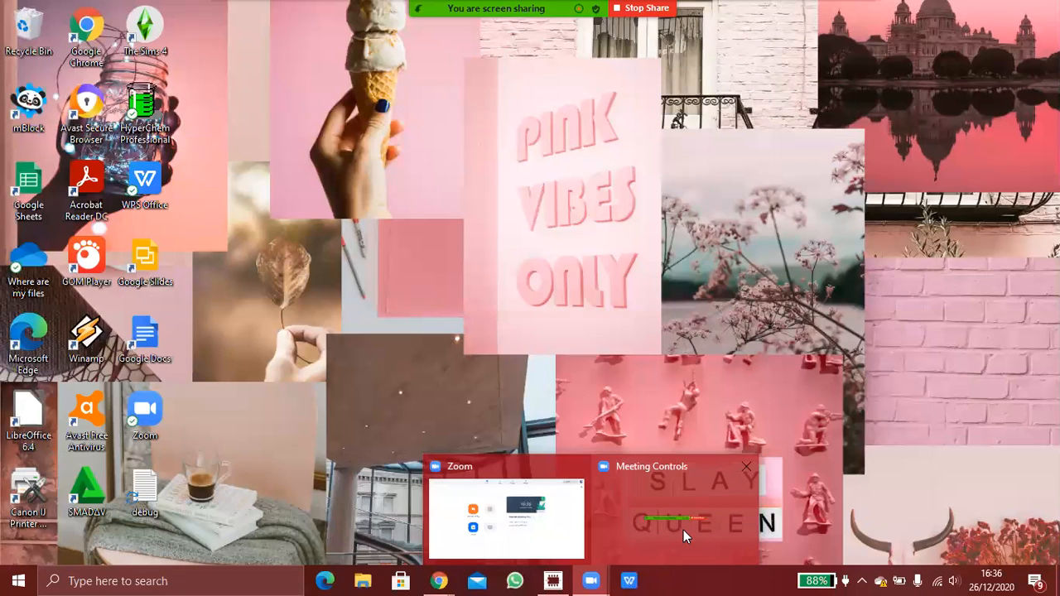
pyautogui.click(681, 531)
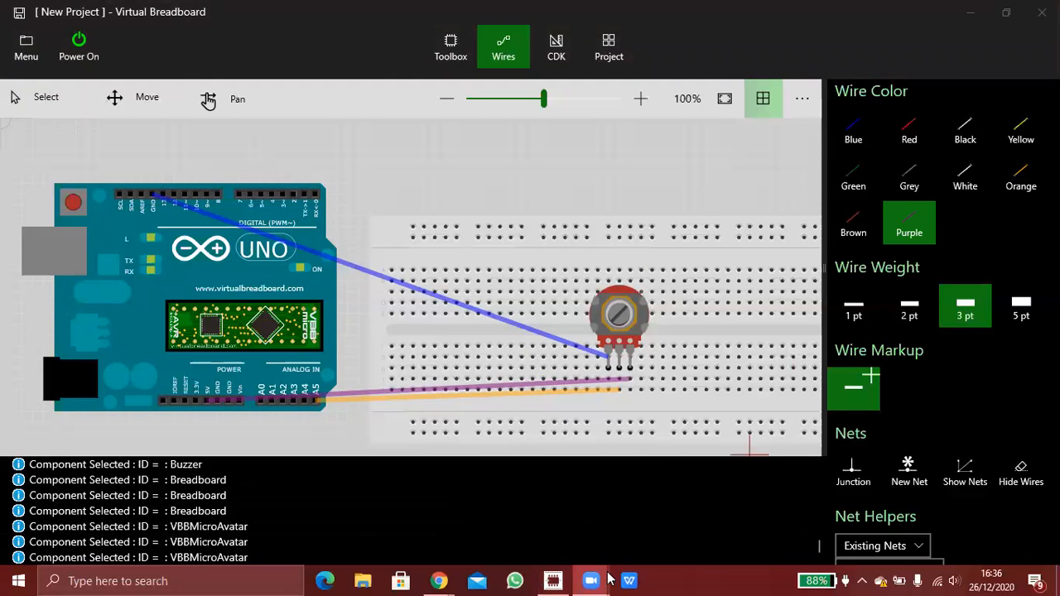
pyautogui.moveTo(593, 580)
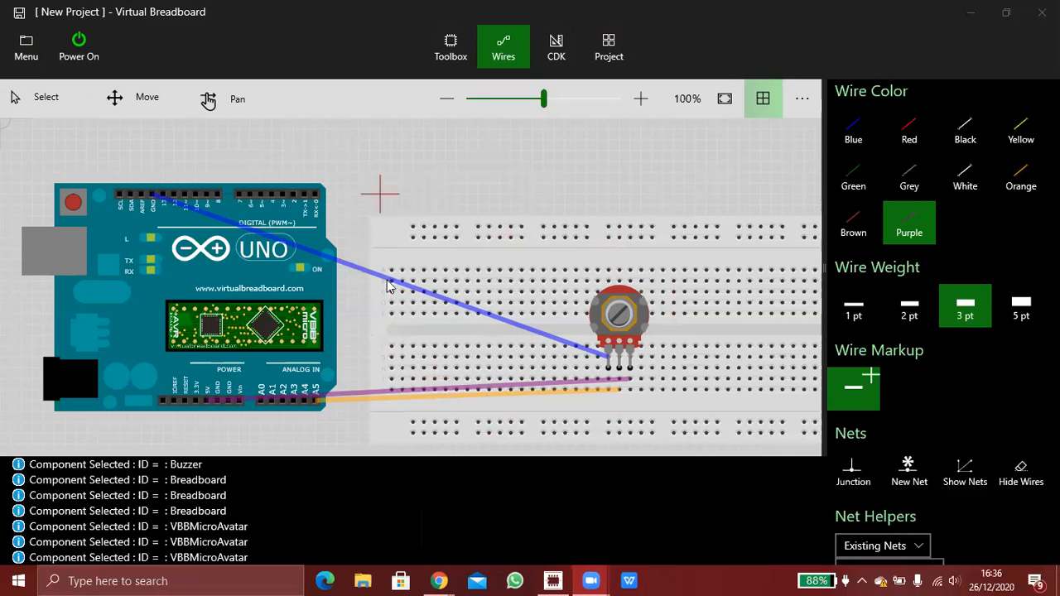
pyautogui.moveTo(439, 581)
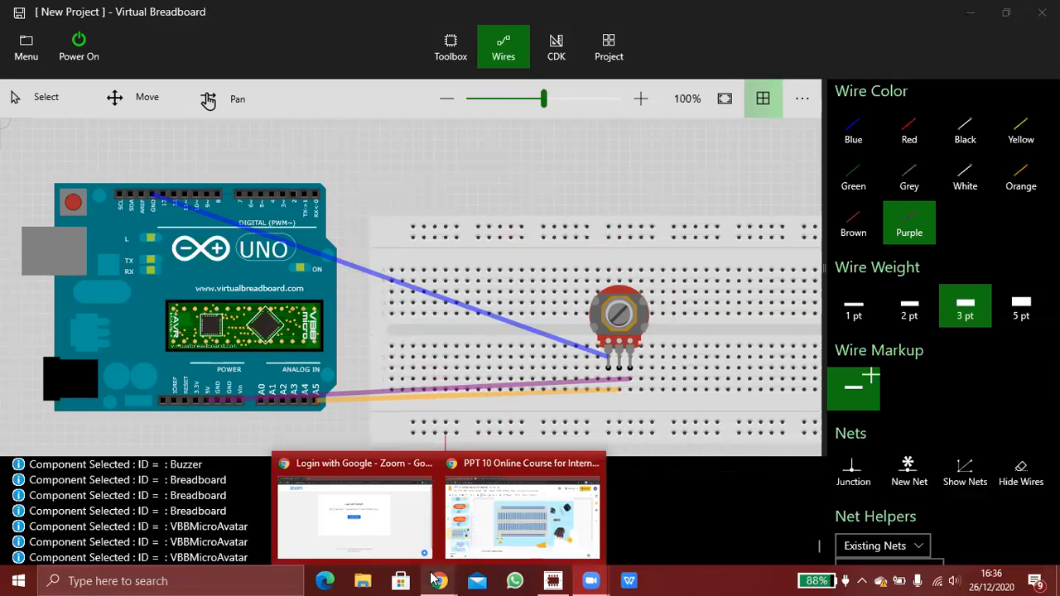